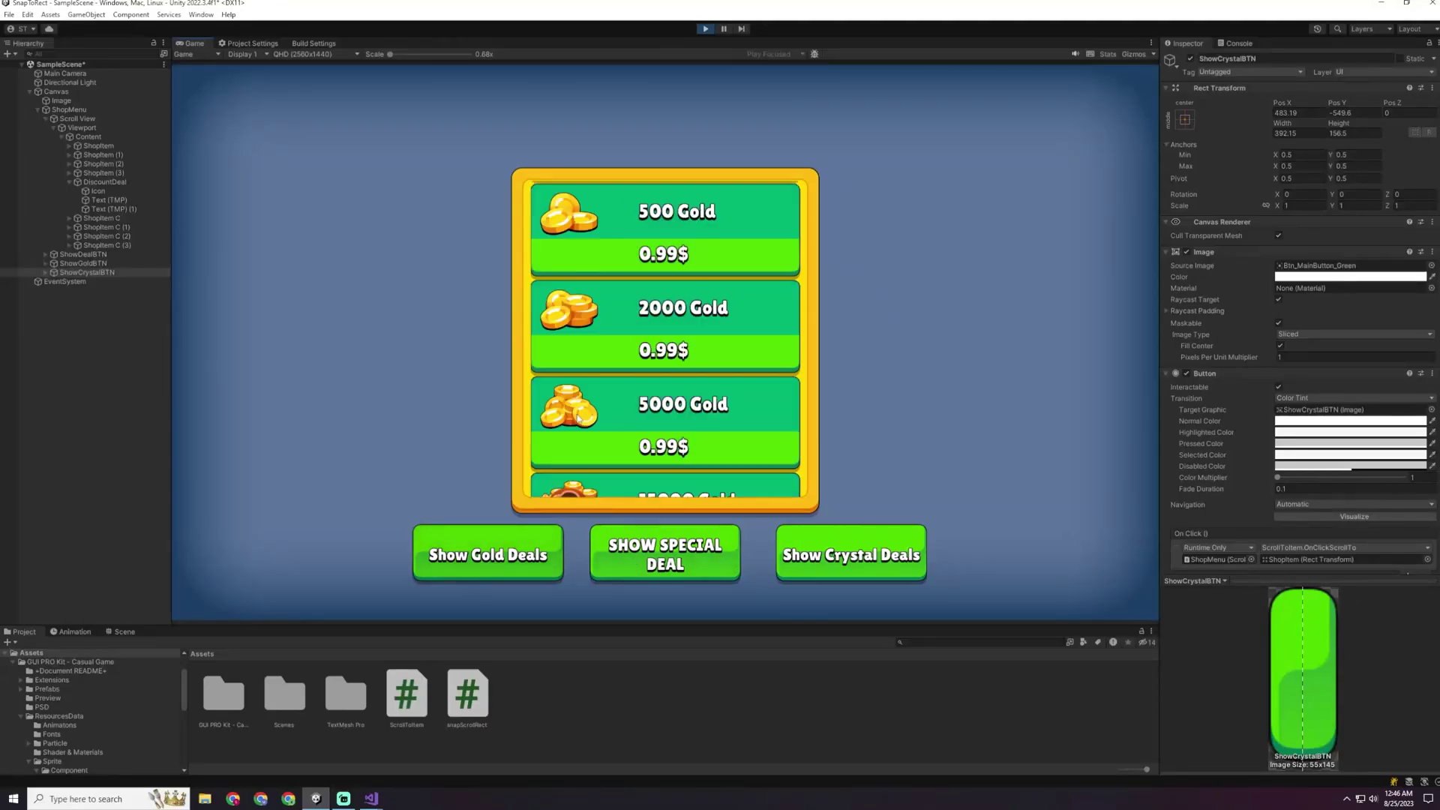
# Step: Test the Show Gold Deals, SHOW SPECIAL DEAL and Show Crystal Deals buttons in the running shop menu
pyautogui.click(679, 567)
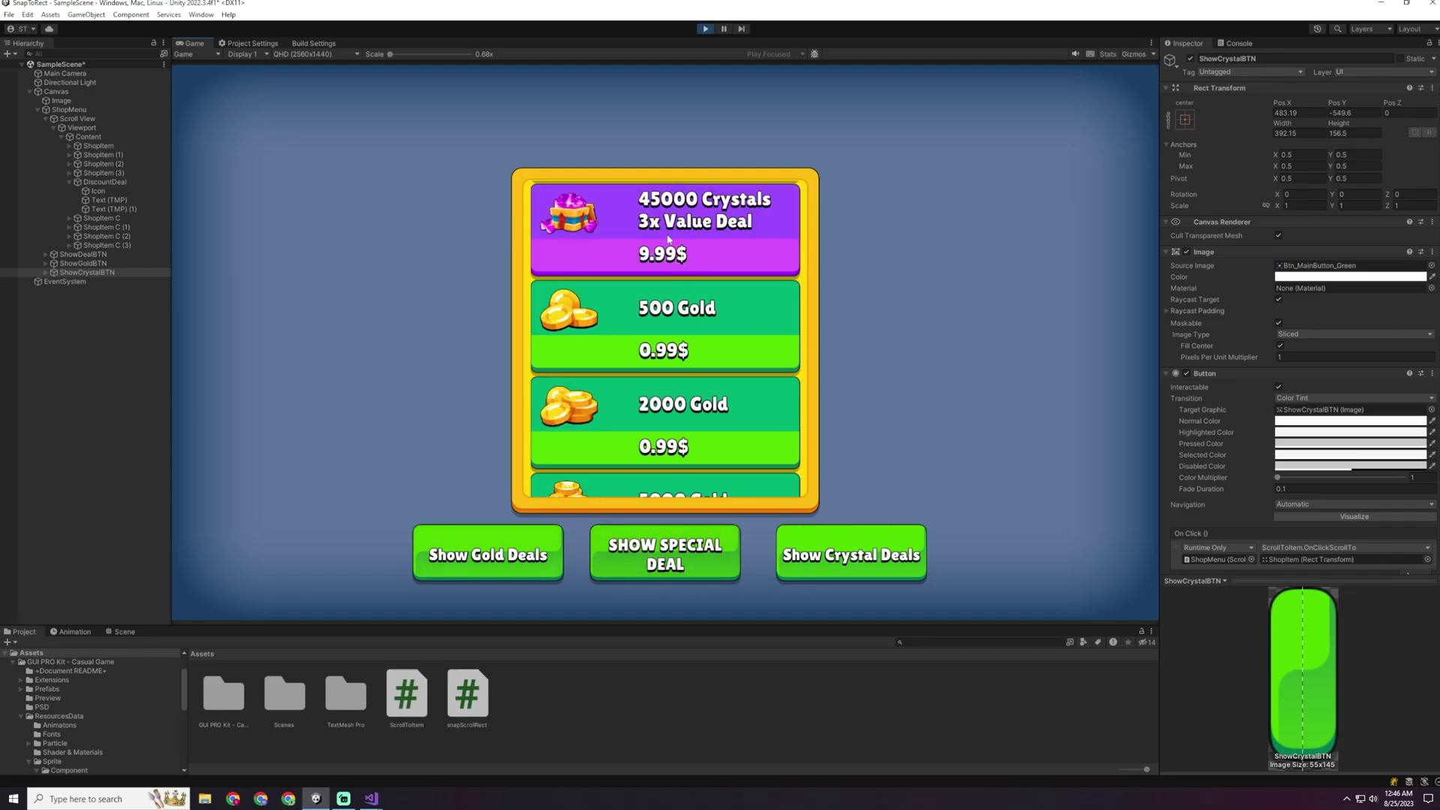
pyautogui.click(869, 565)
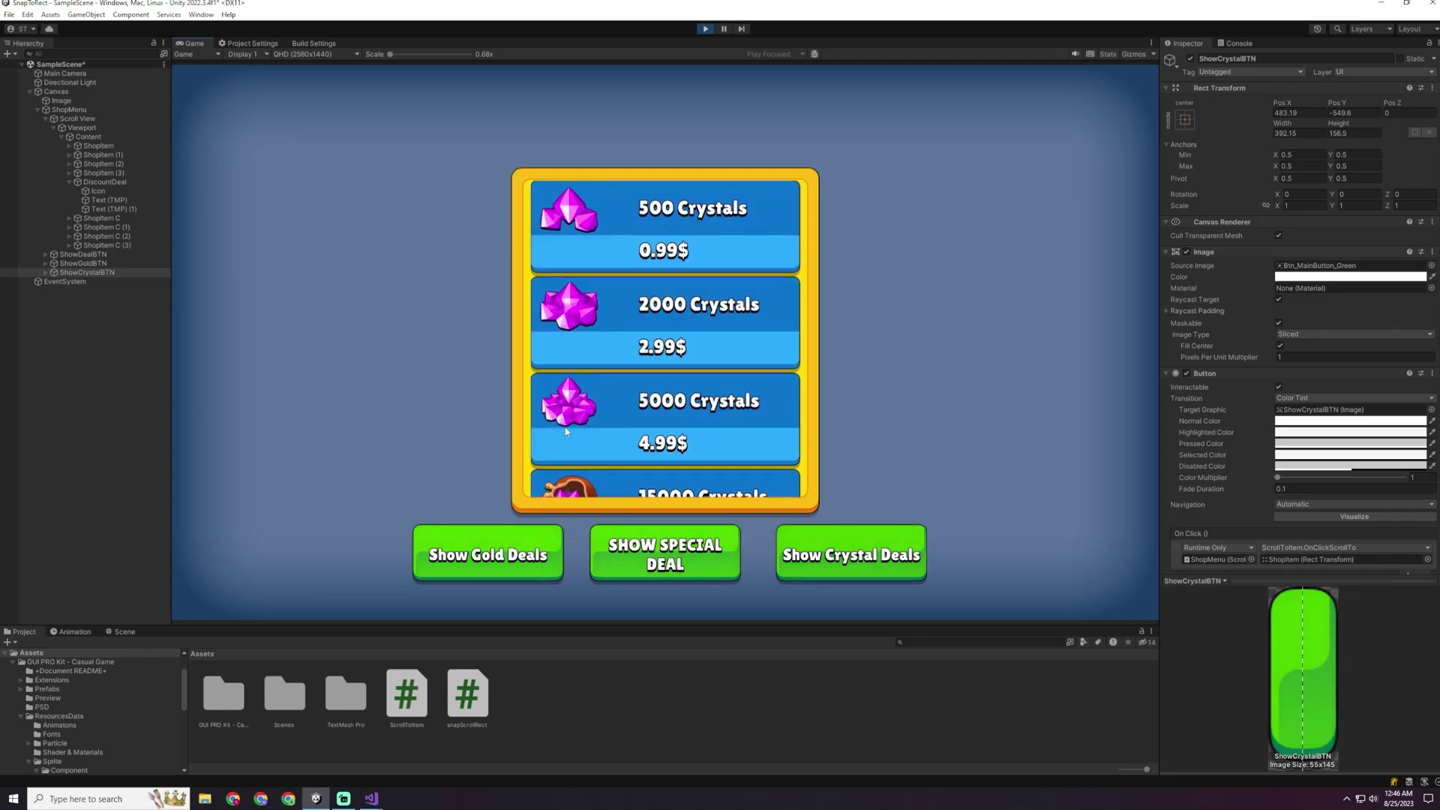
pyautogui.click(677, 561)
pyautogui.click(534, 563)
pyautogui.click(807, 568)
pyautogui.click(802, 559)
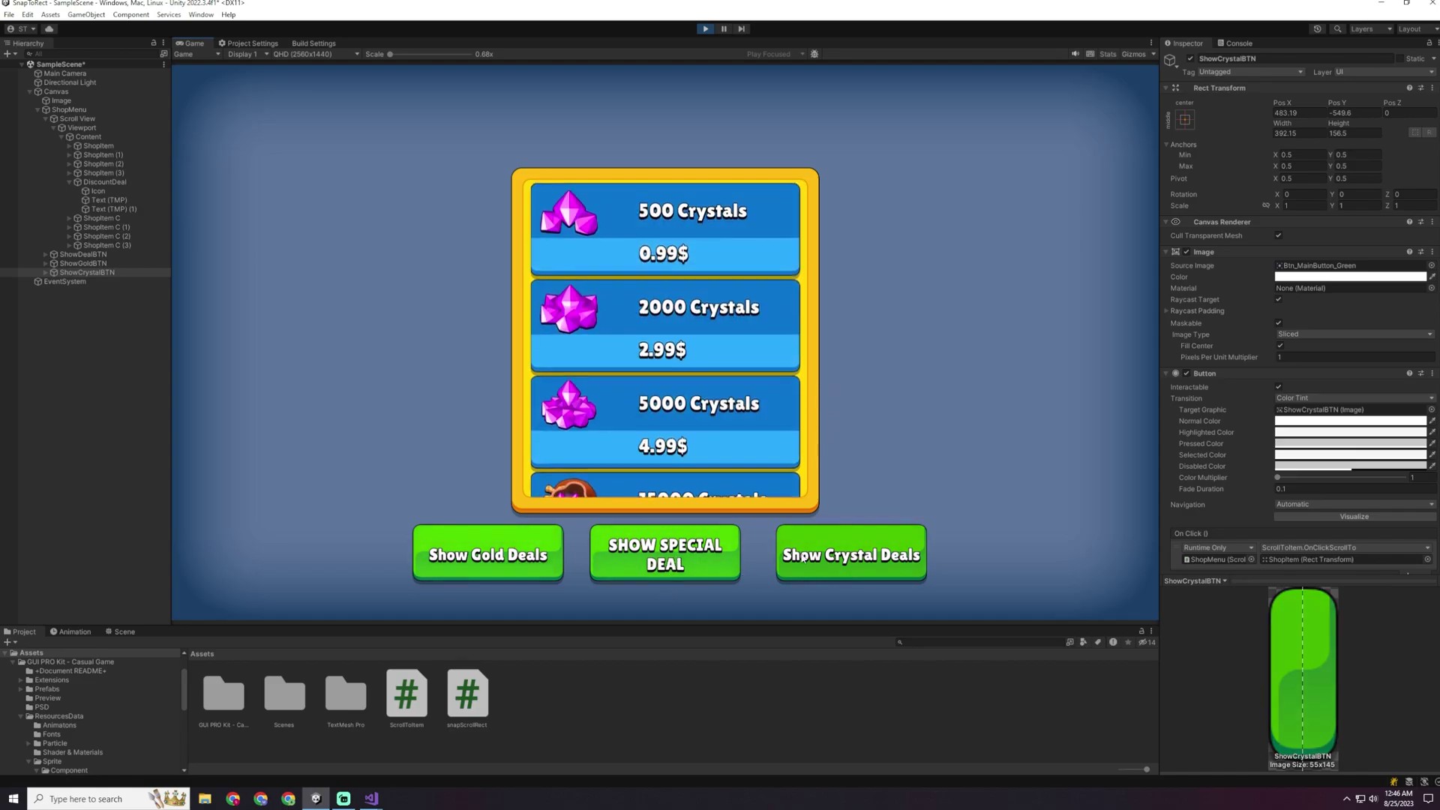
pyautogui.click(666, 555)
pyautogui.click(516, 556)
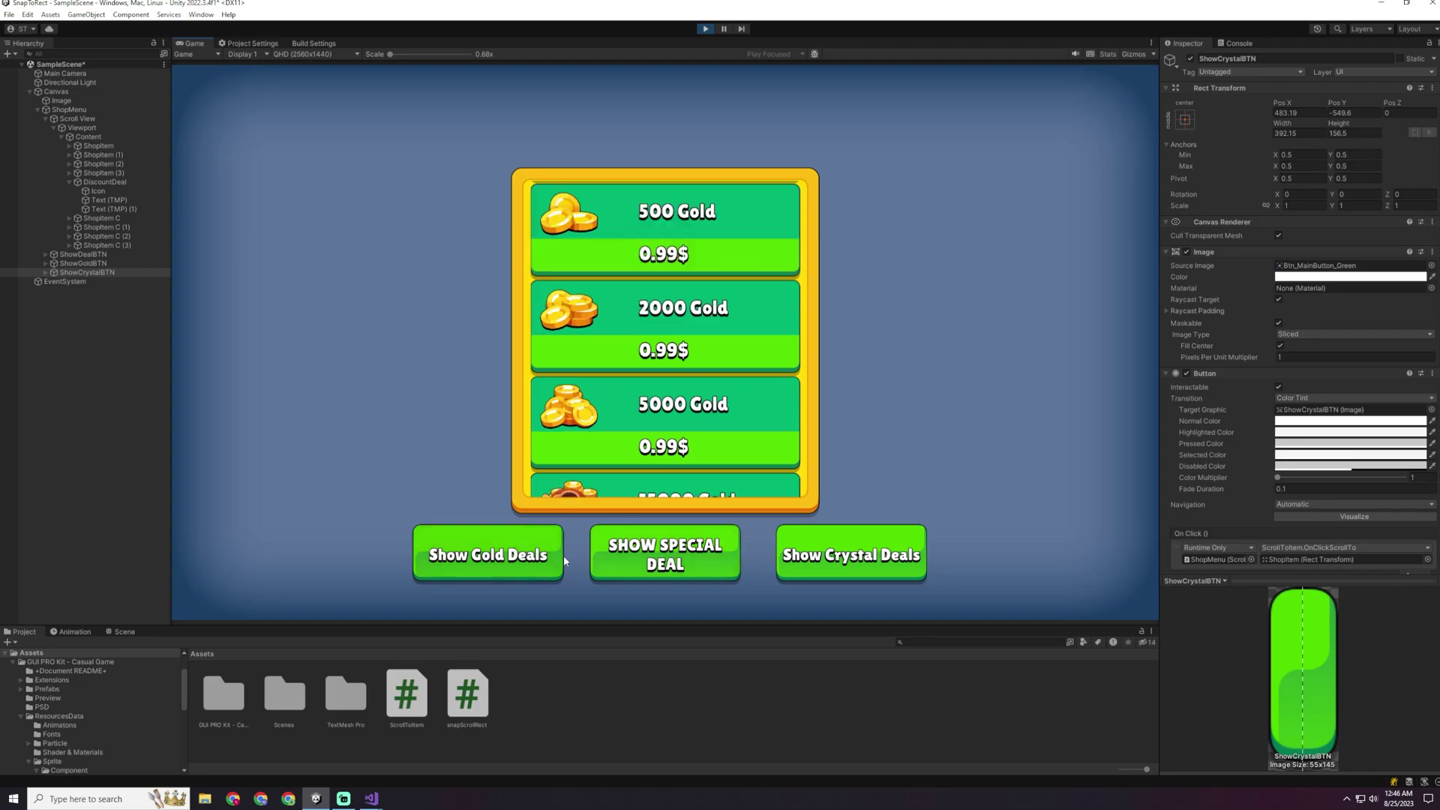
pyautogui.click(734, 554)
pyautogui.click(835, 552)
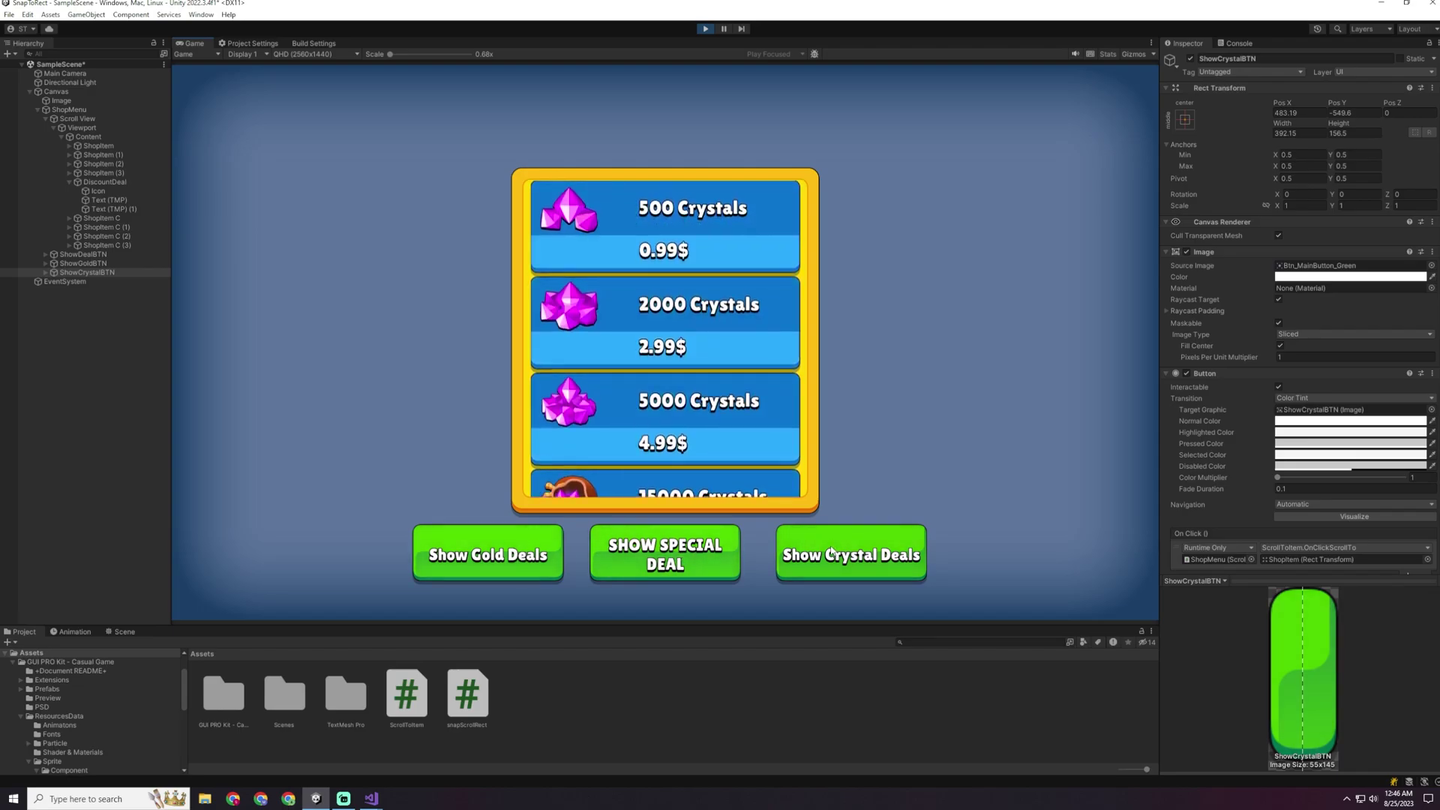
# Step: Scroll the running shop list by hand and retest jumping to the gold, special and crystal deals from there
pyautogui.moveTo(659, 494); pyautogui.dragTo(652, 319)
pyautogui.moveTo(700, 366); pyautogui.dragTo(672, 564)
pyautogui.scroll(-5, 681, 383)
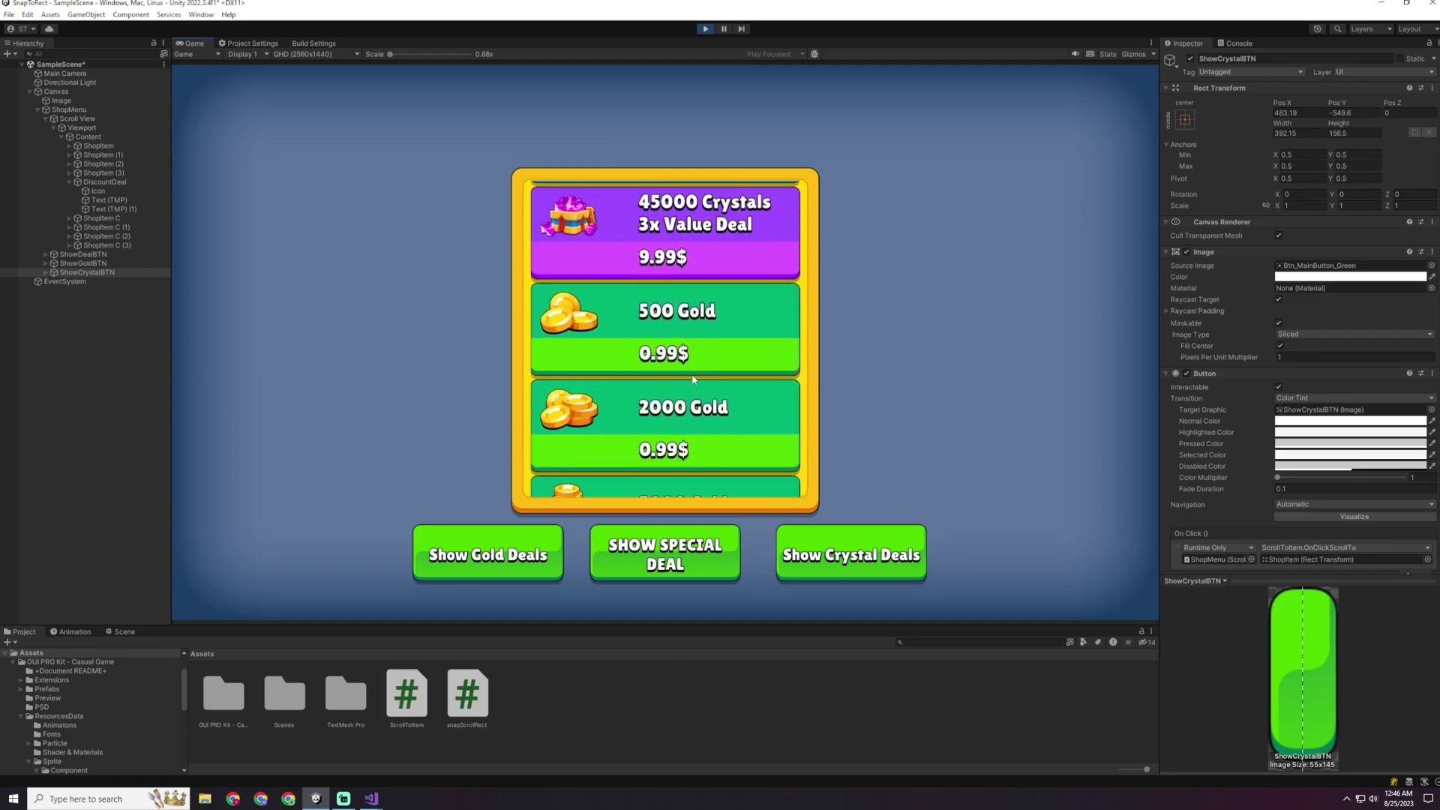
pyautogui.scroll(-5, 694, 299)
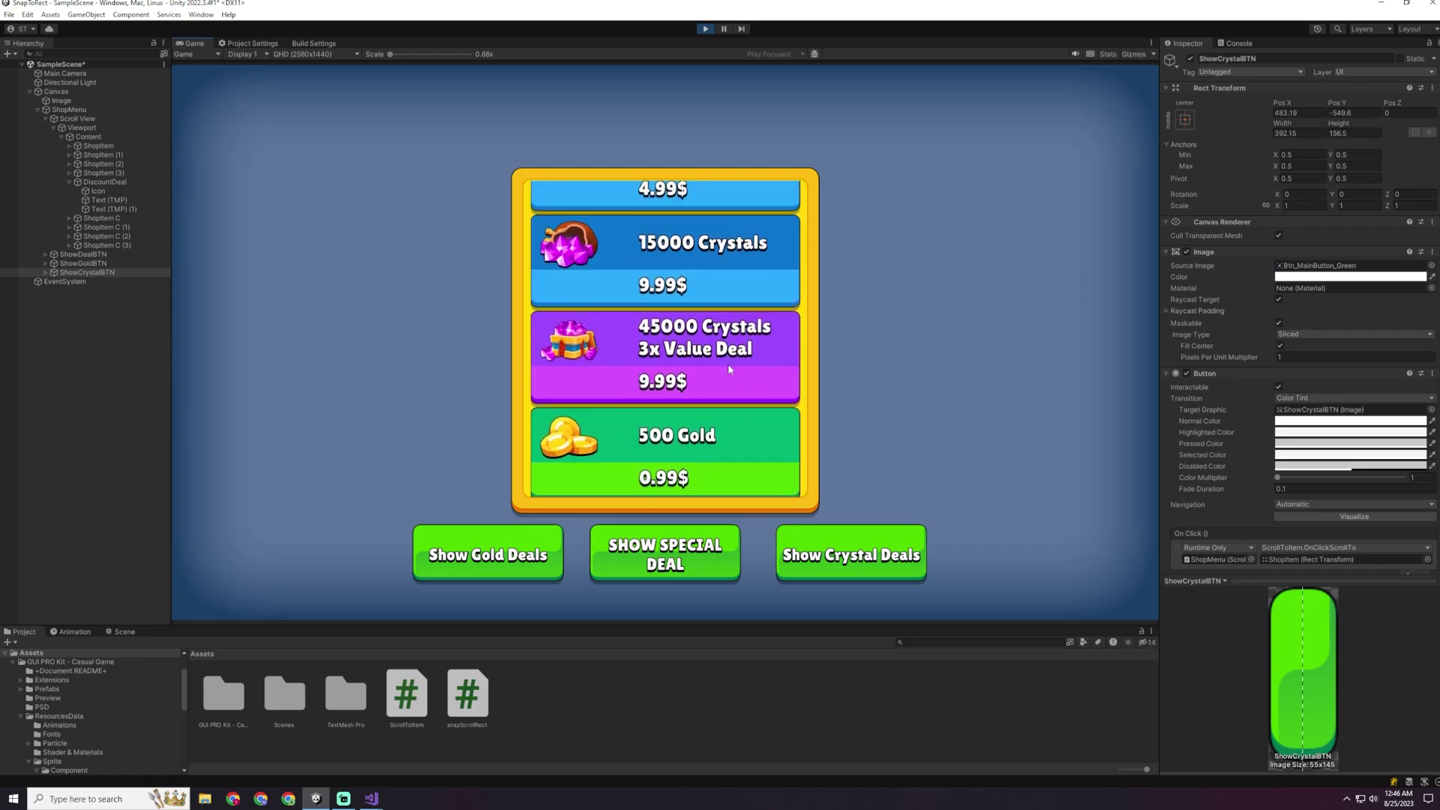
pyautogui.click(478, 562)
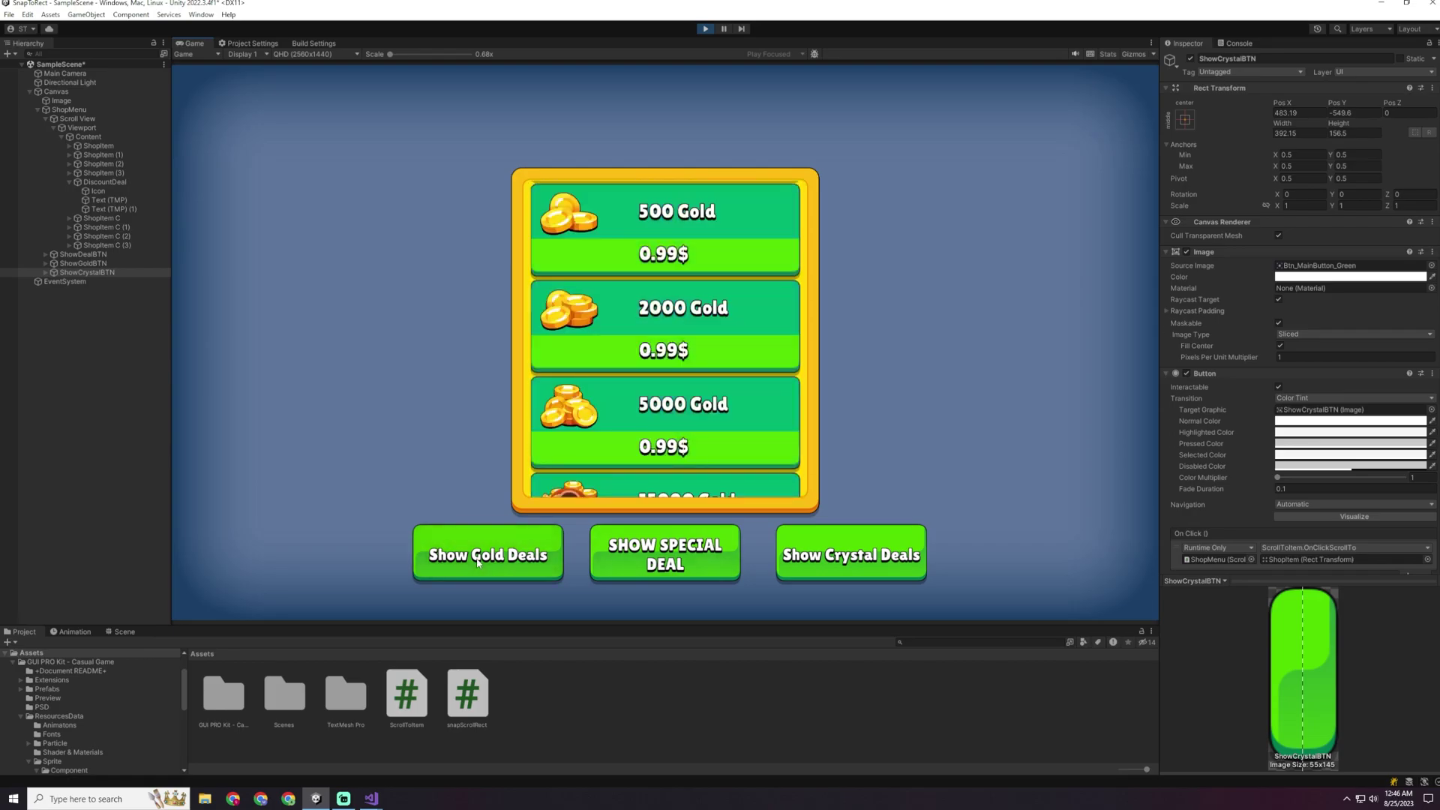
pyautogui.click(665, 564)
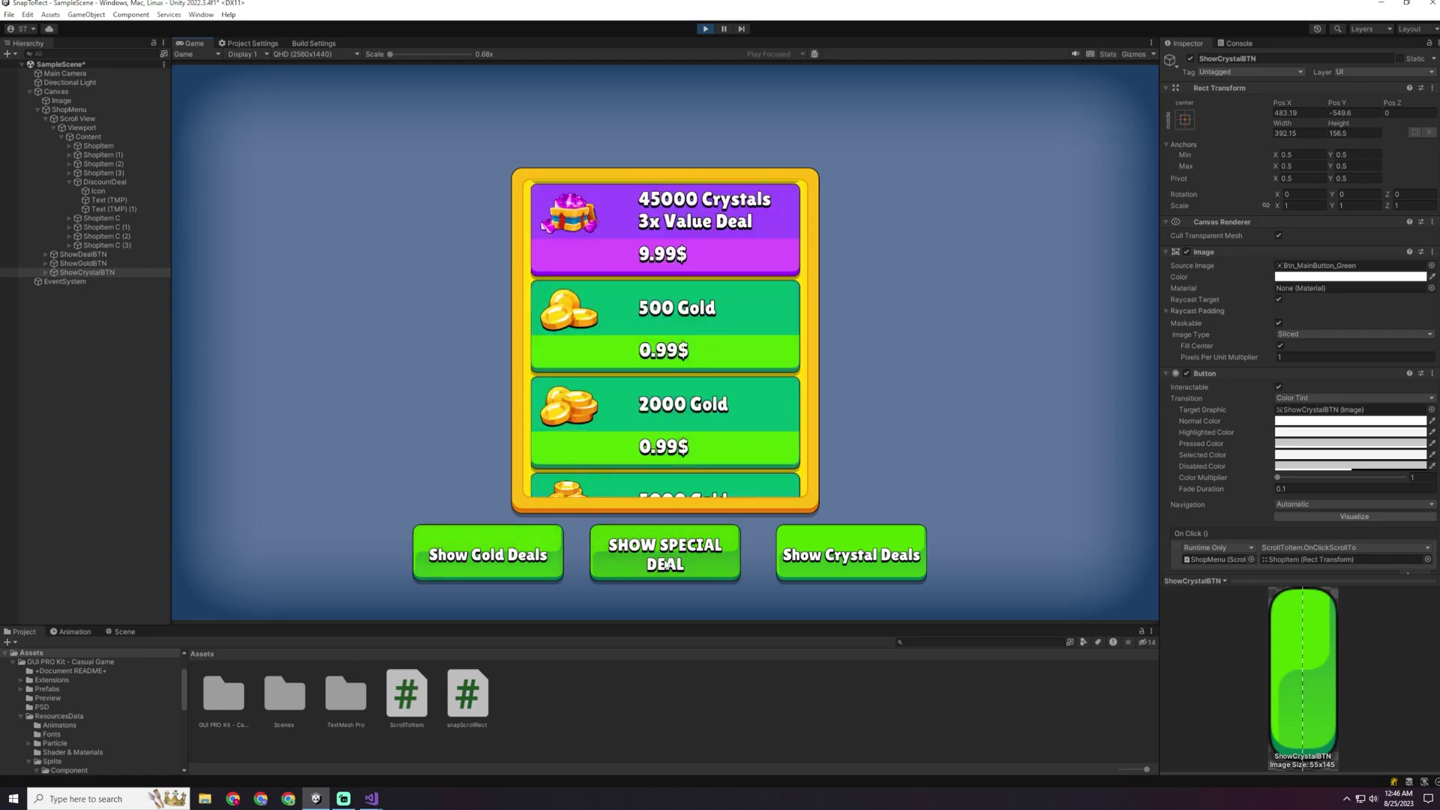
pyautogui.click(853, 557)
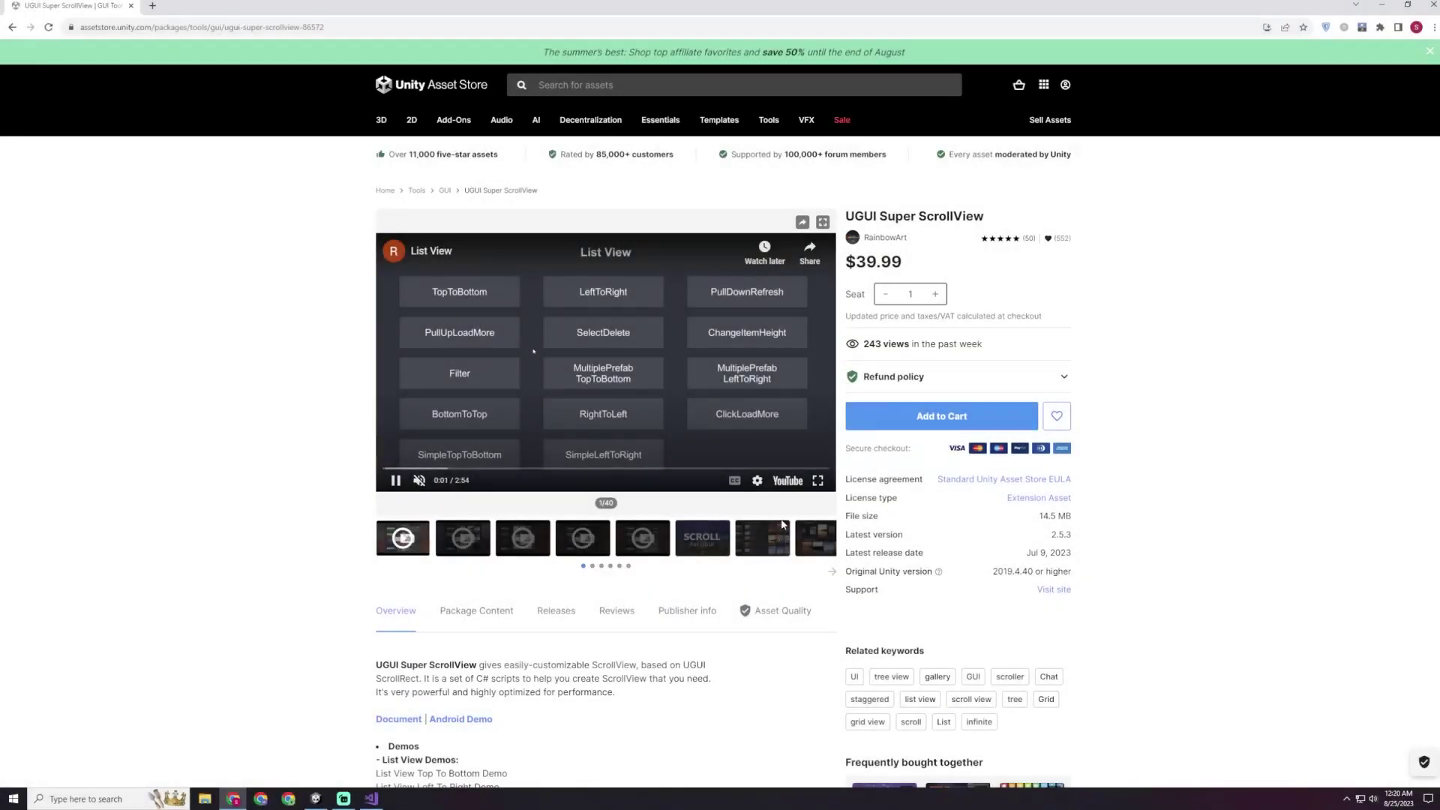
# Step: Examine the preview images of the UGUI Super ScrollView package on the Unity Asset Store page
pyautogui.click(692, 548)
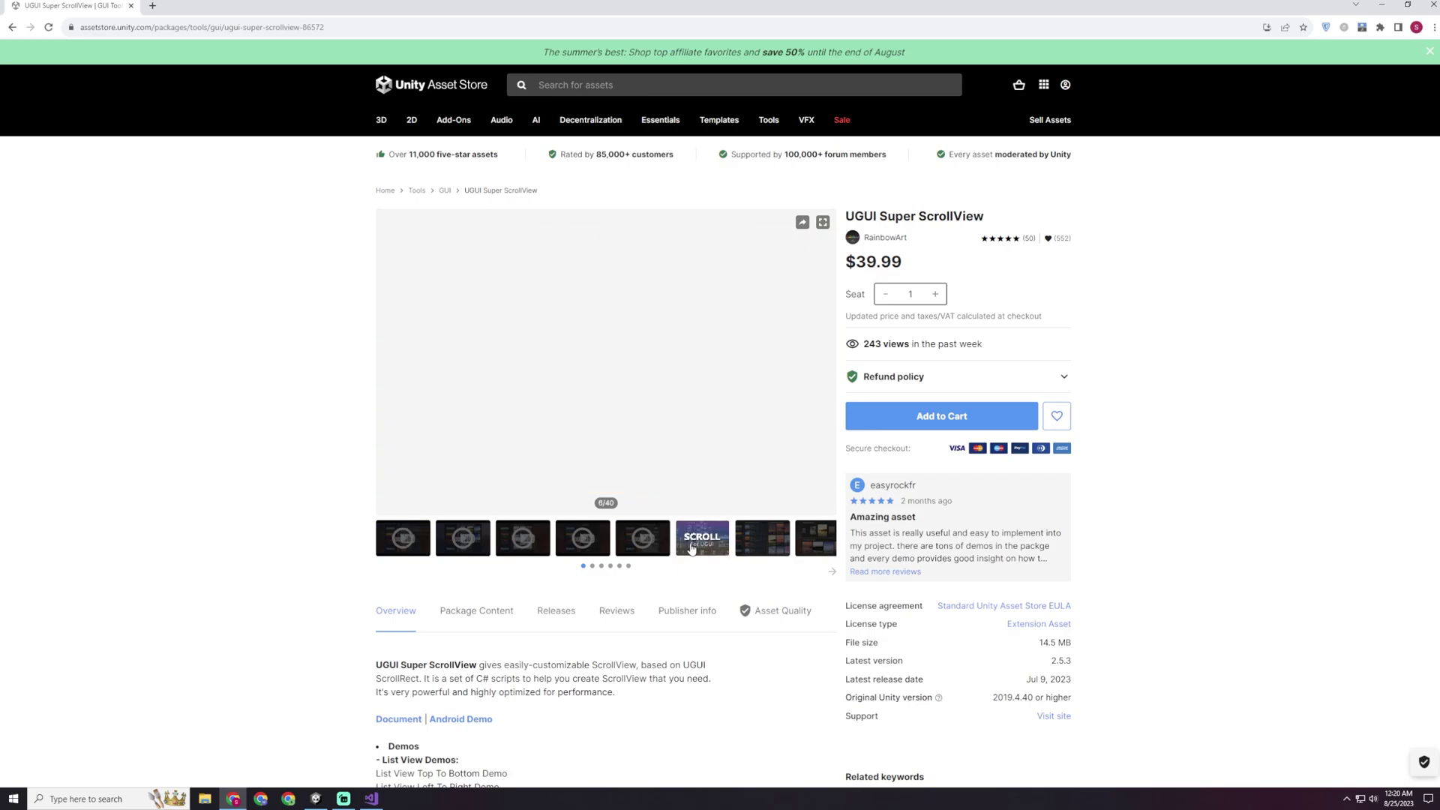
pyautogui.click(777, 553)
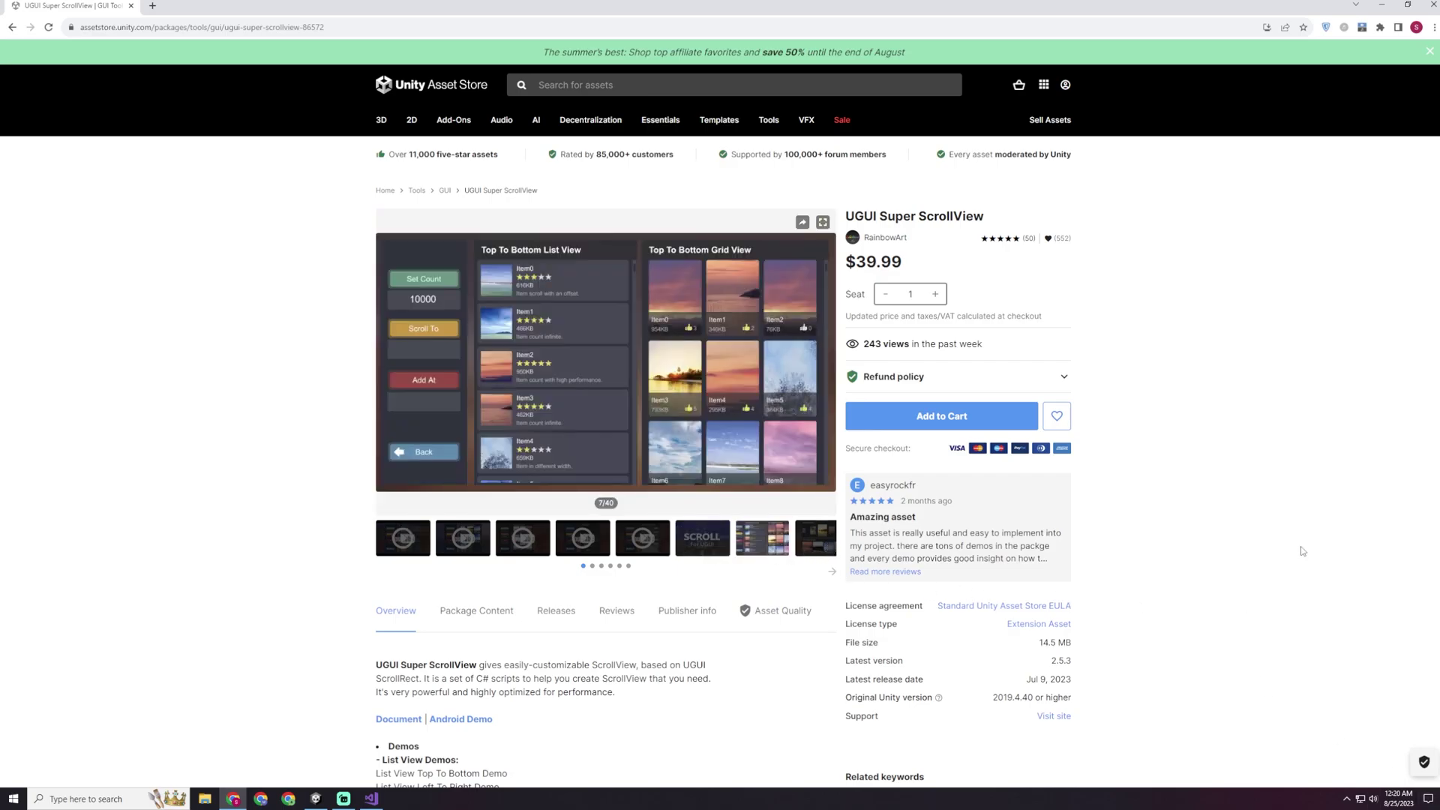
pyautogui.press('Right')
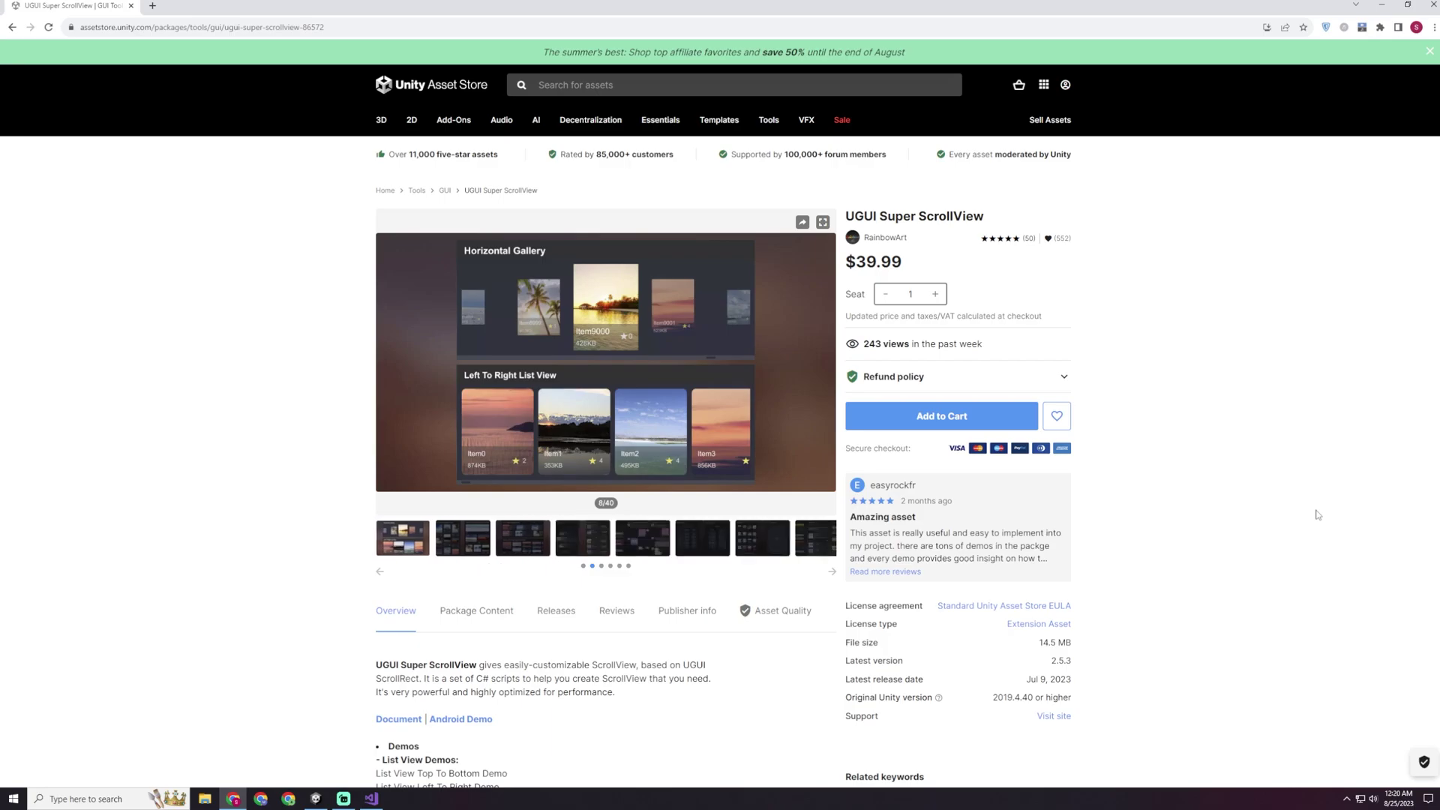
pyautogui.press('Right')
pyautogui.press('Right')
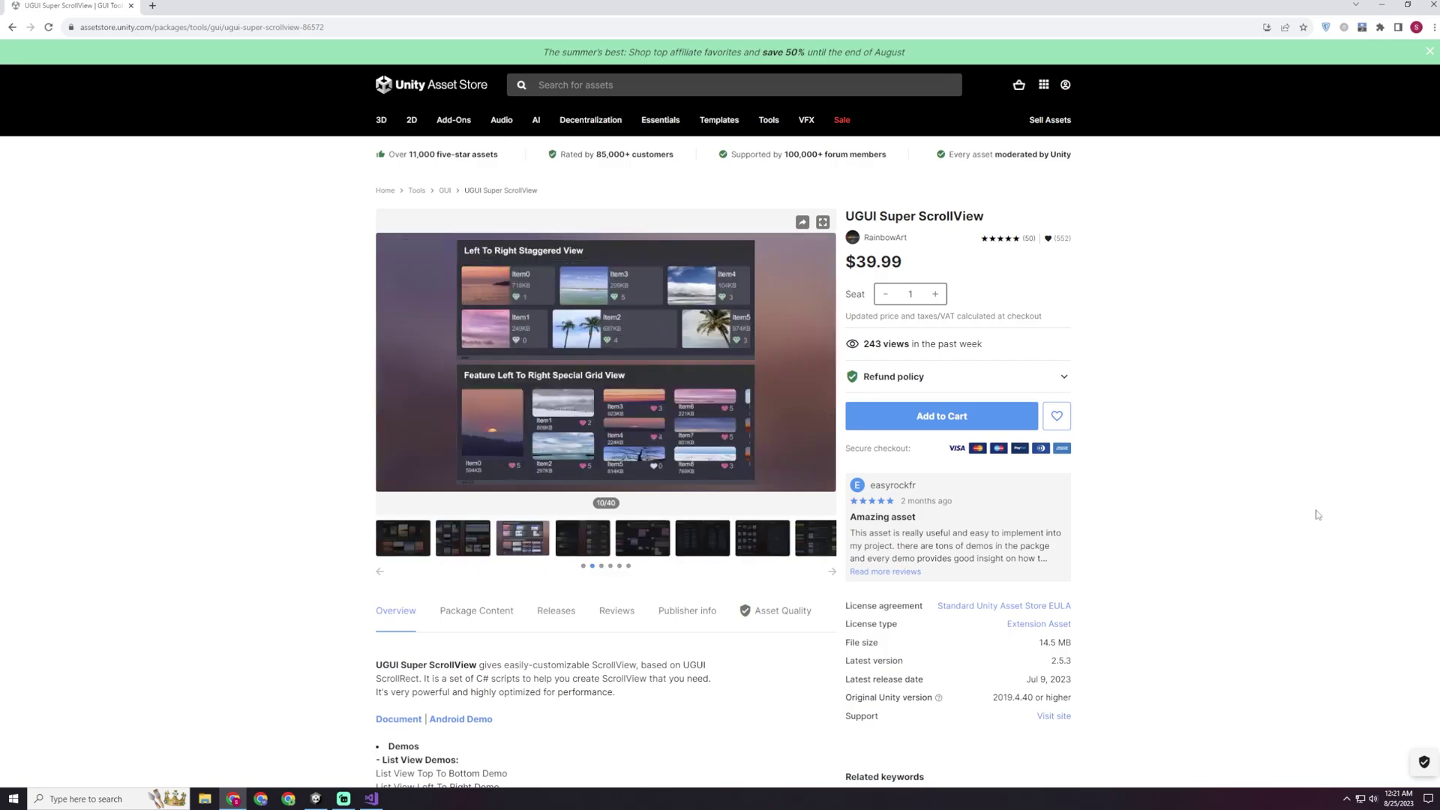
pyautogui.press('Right')
pyautogui.press('Right')
pyautogui.press('Right')
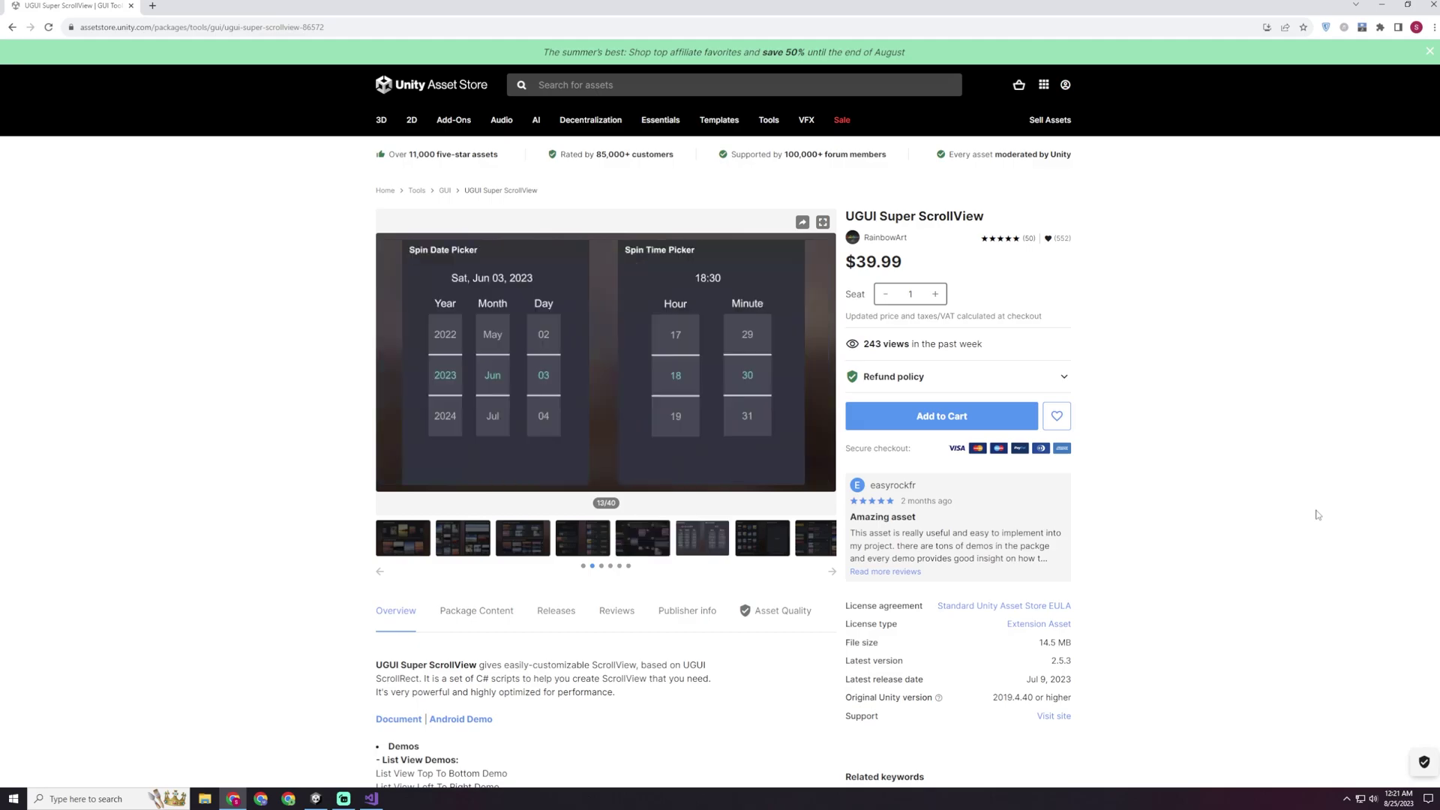
pyautogui.press('Right')
pyautogui.press('Right')
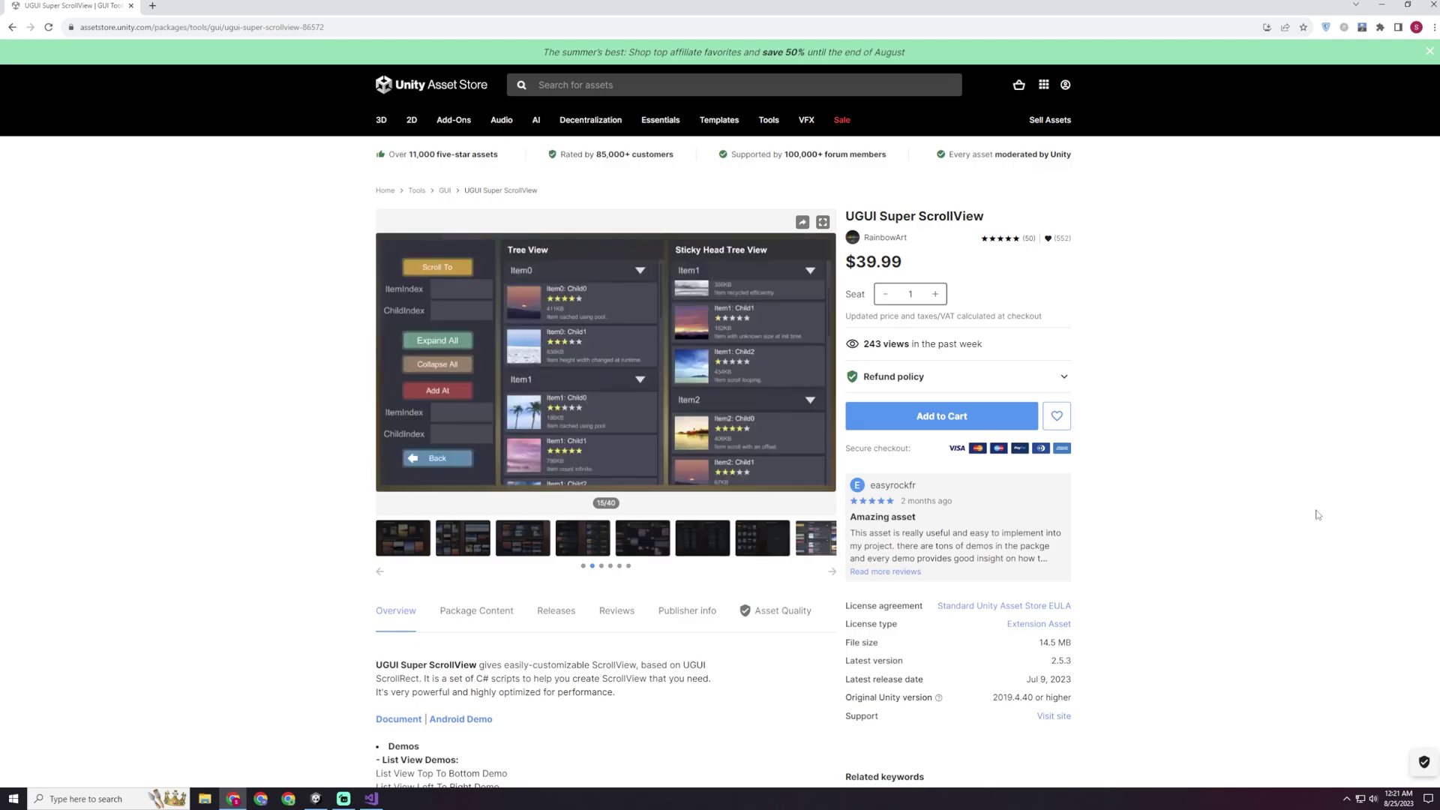
pyautogui.press('Right')
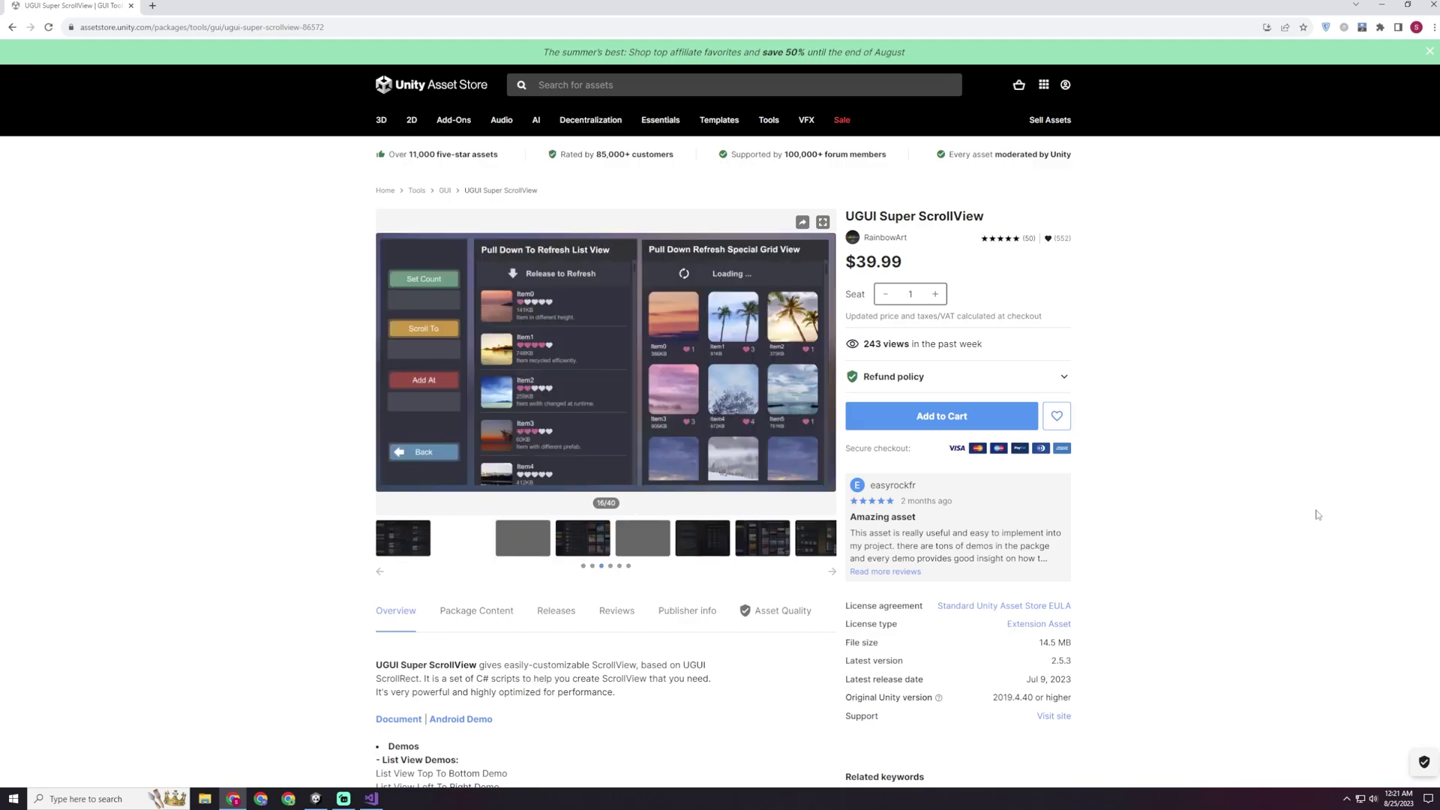
pyautogui.press('Left')
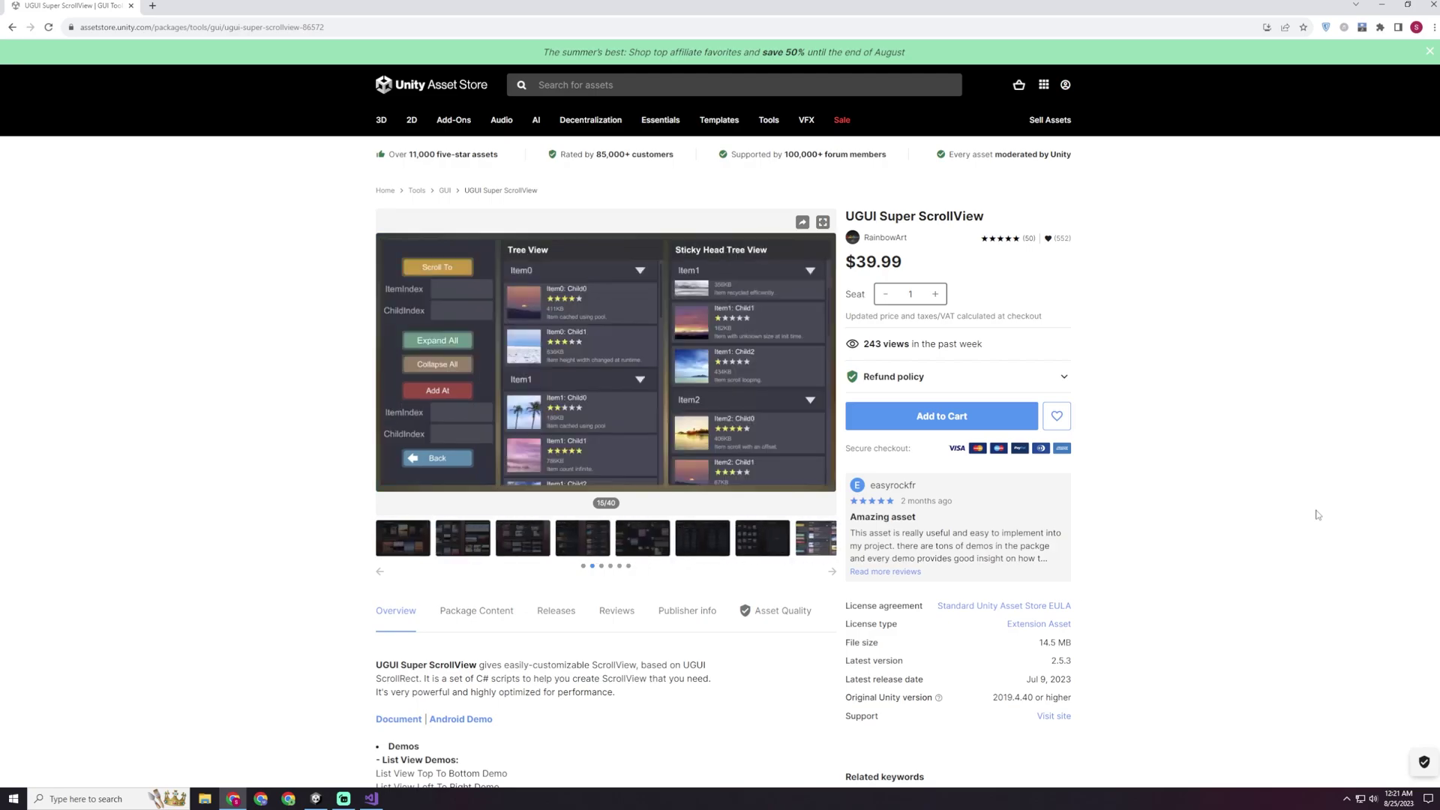
pyautogui.press('Right')
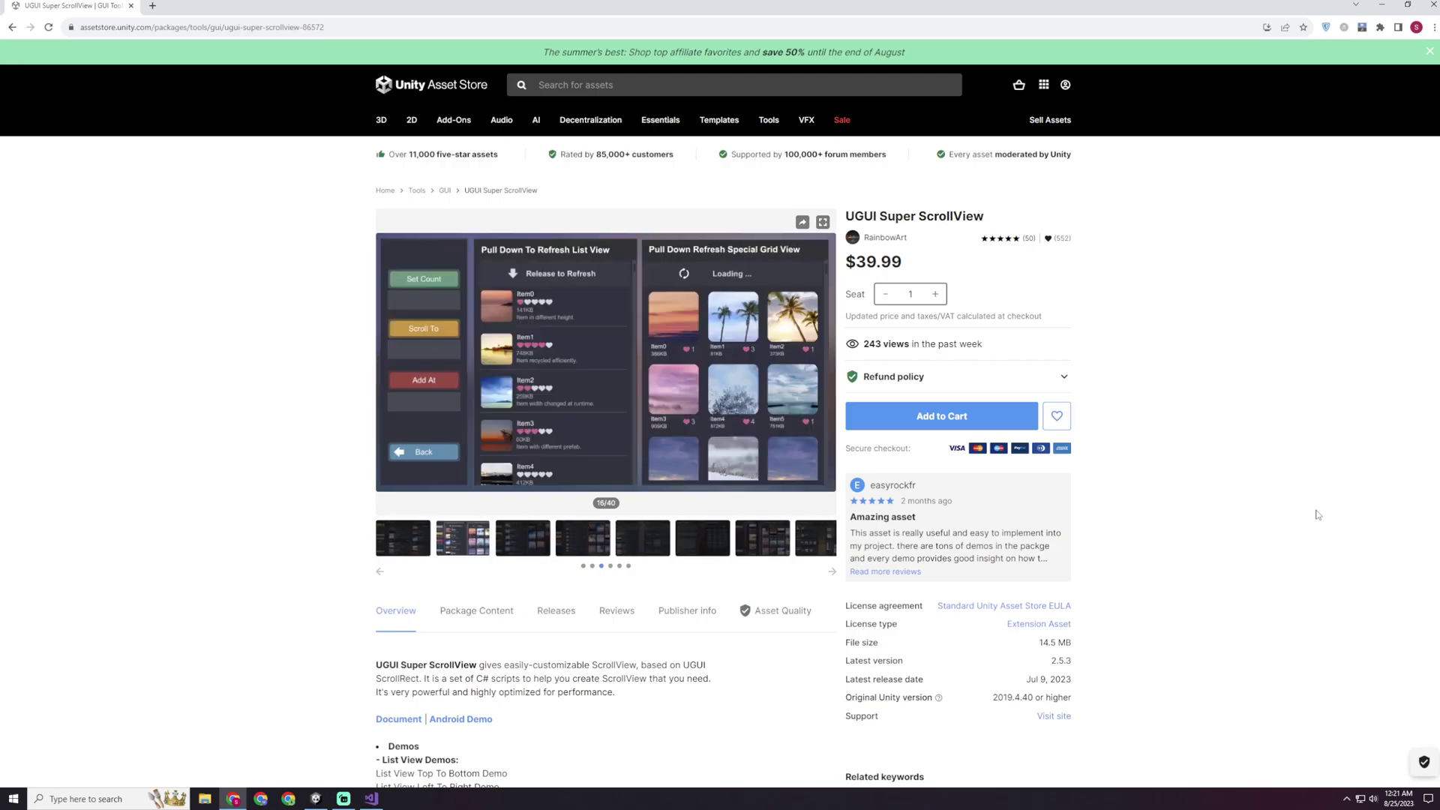
pyautogui.press('Right')
pyautogui.press('Right')
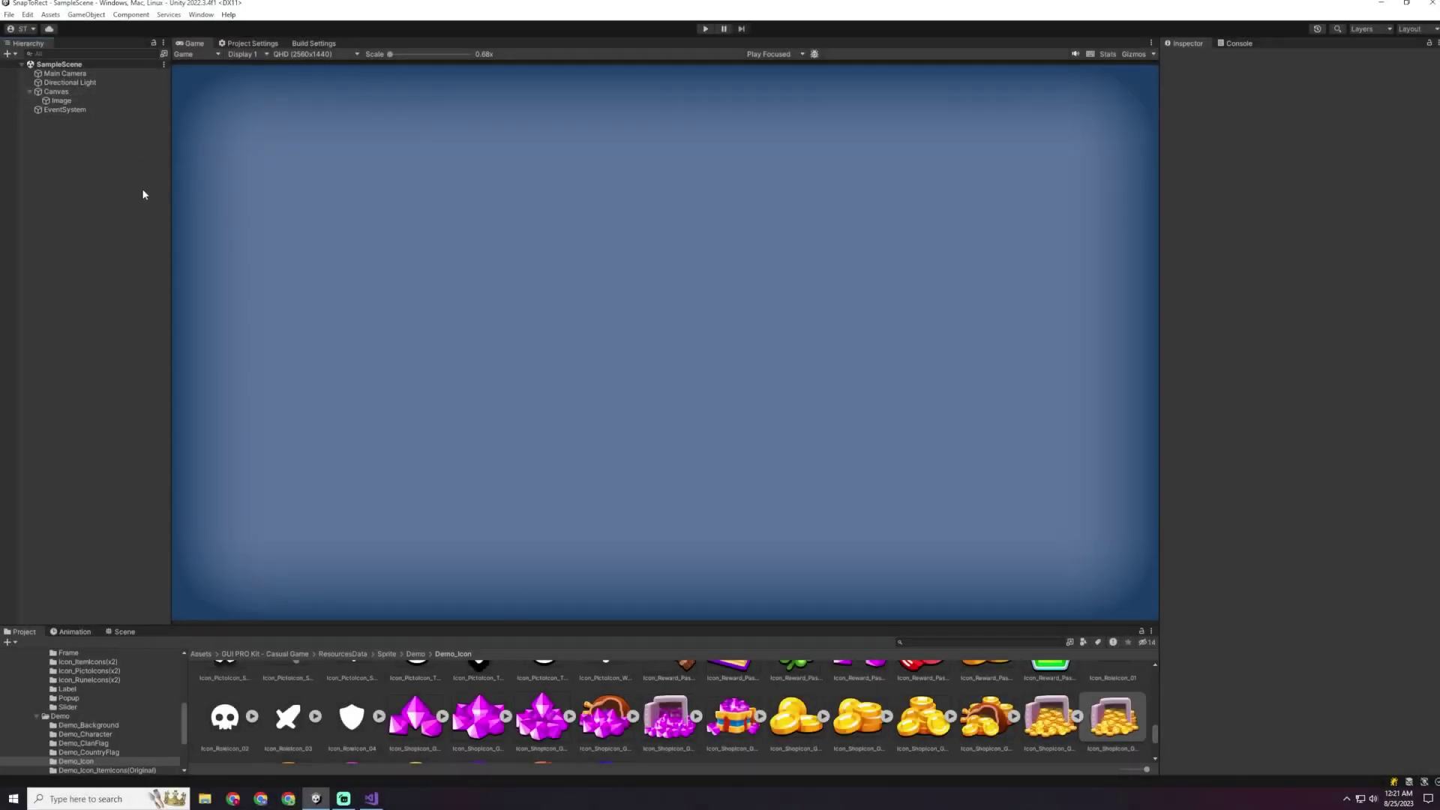
# Step: Create an empty object named ShopMenu as a child of the Canvas
pyautogui.click(68, 92)
pyautogui.rightClick(70, 92)
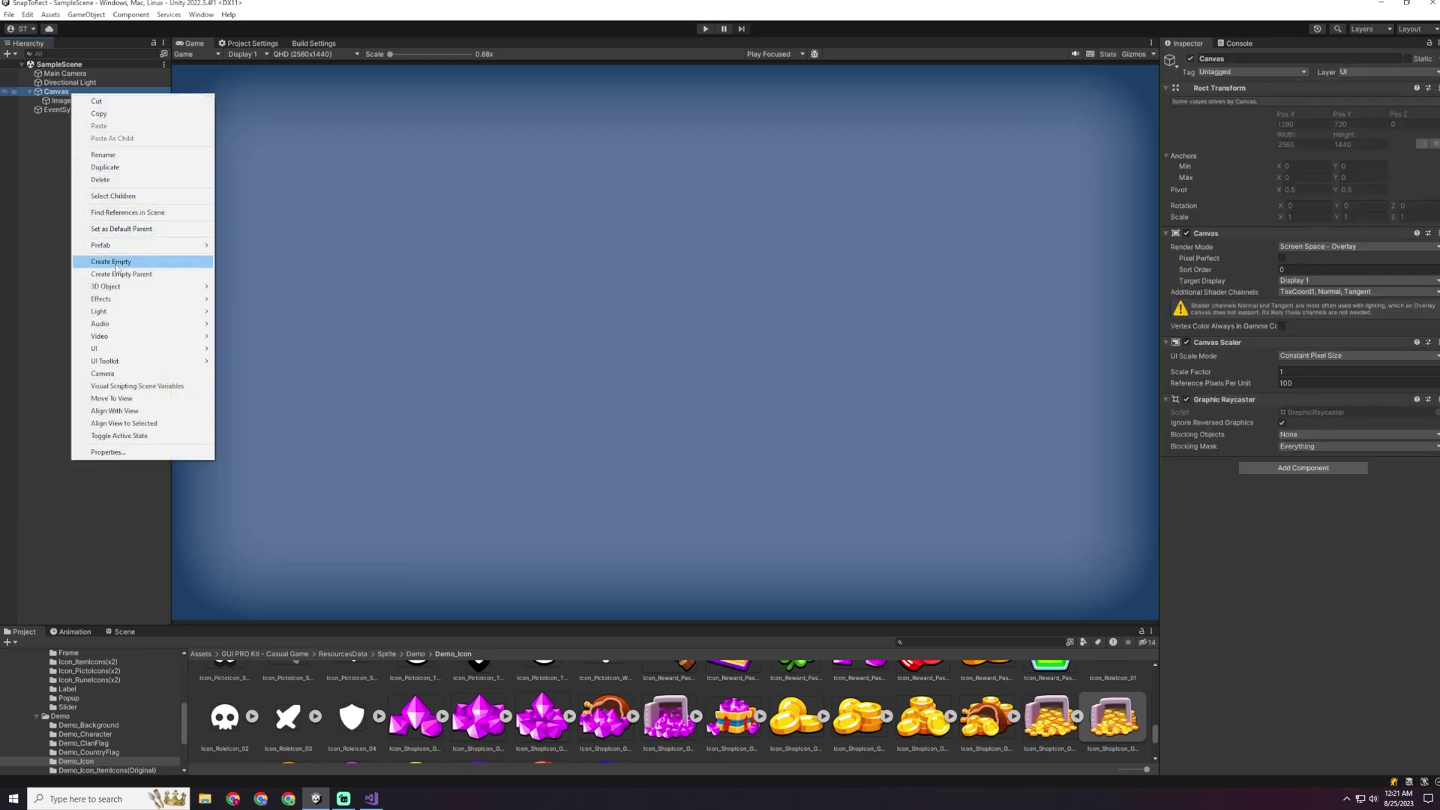
pyautogui.click(111, 261)
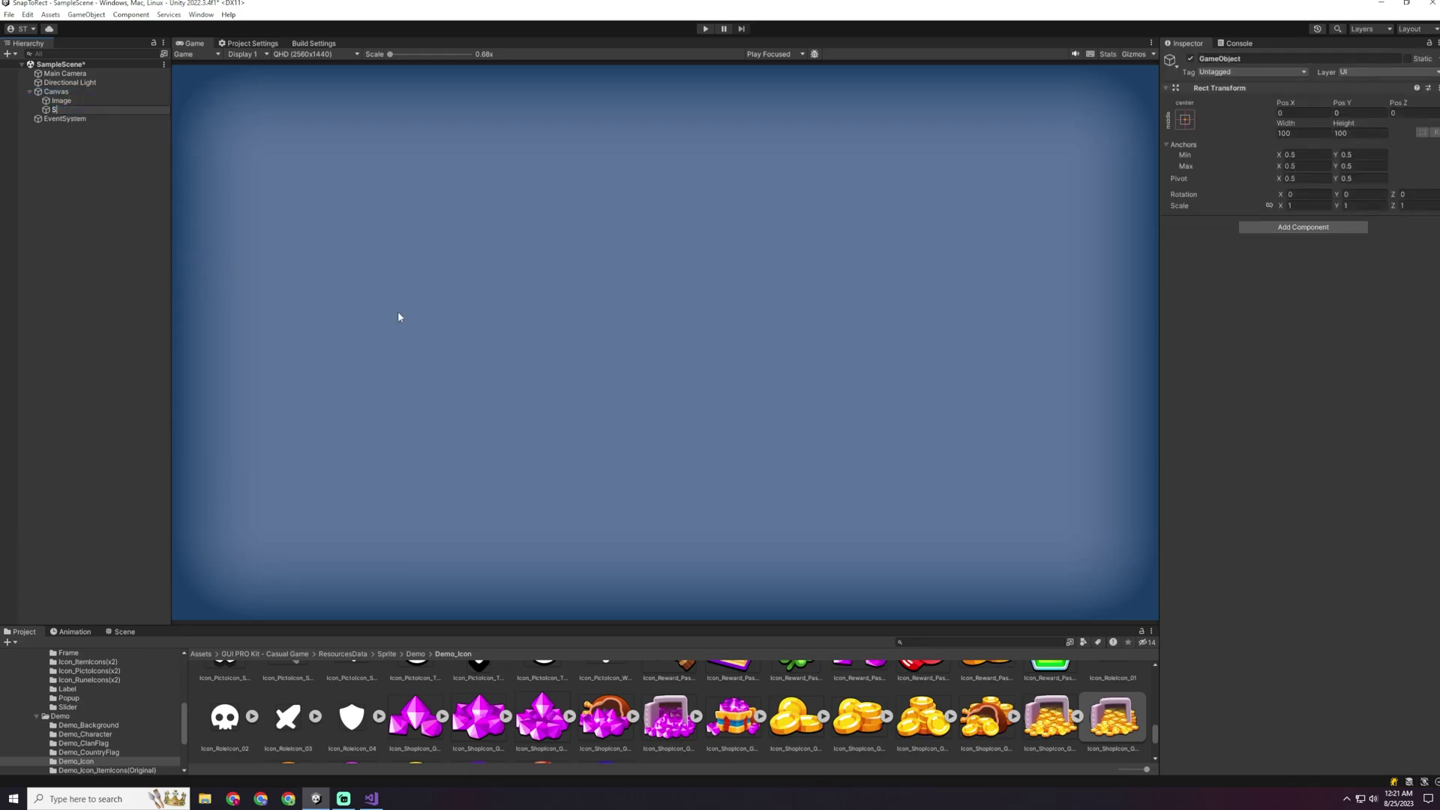
pyautogui.write('ShopMenu')
pyautogui.press('Return')
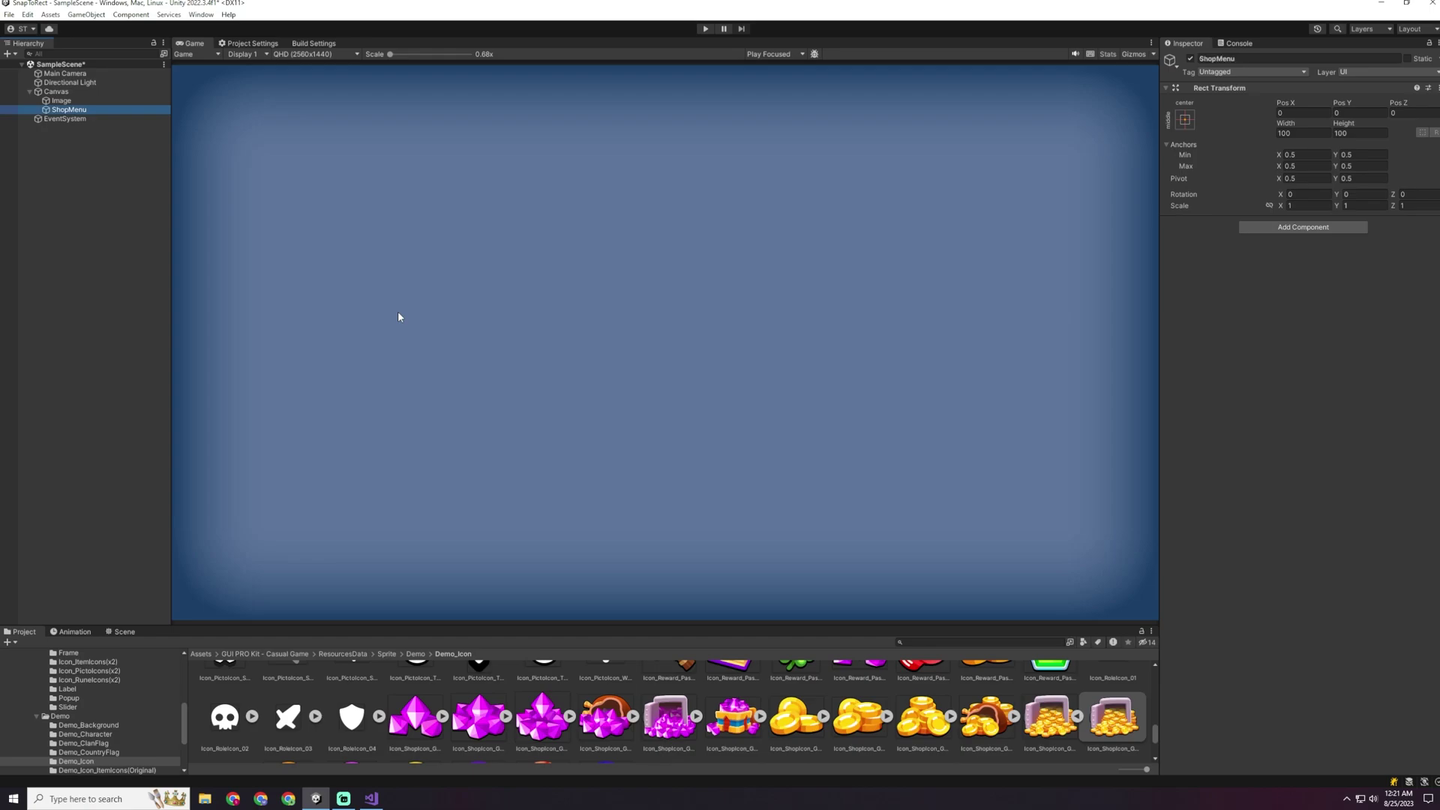
# Step: Add a UI Scroll View inside ShopMenu and set its width to 800 and height to 1200
pyautogui.rightClick(81, 111)
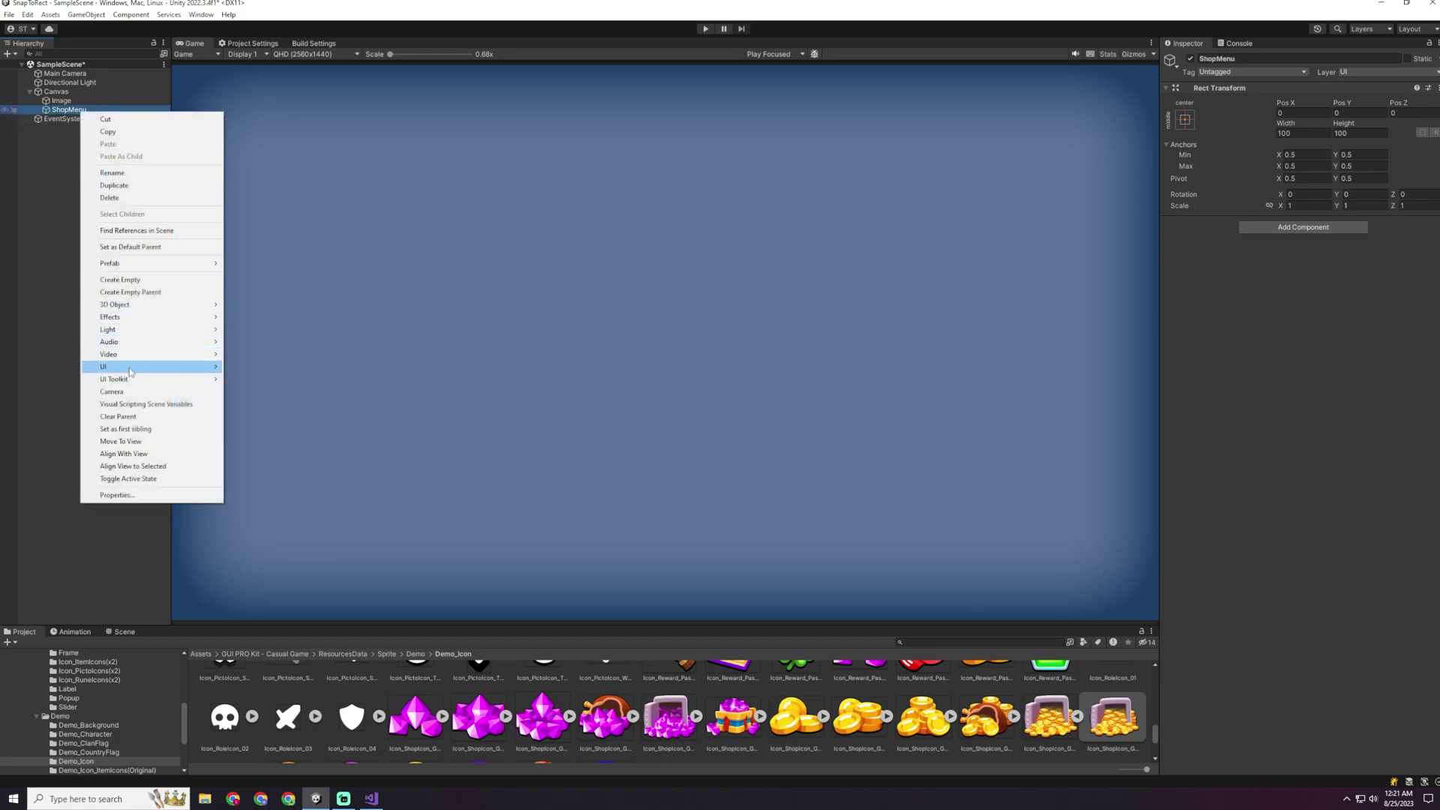
pyautogui.moveTo(113, 366)
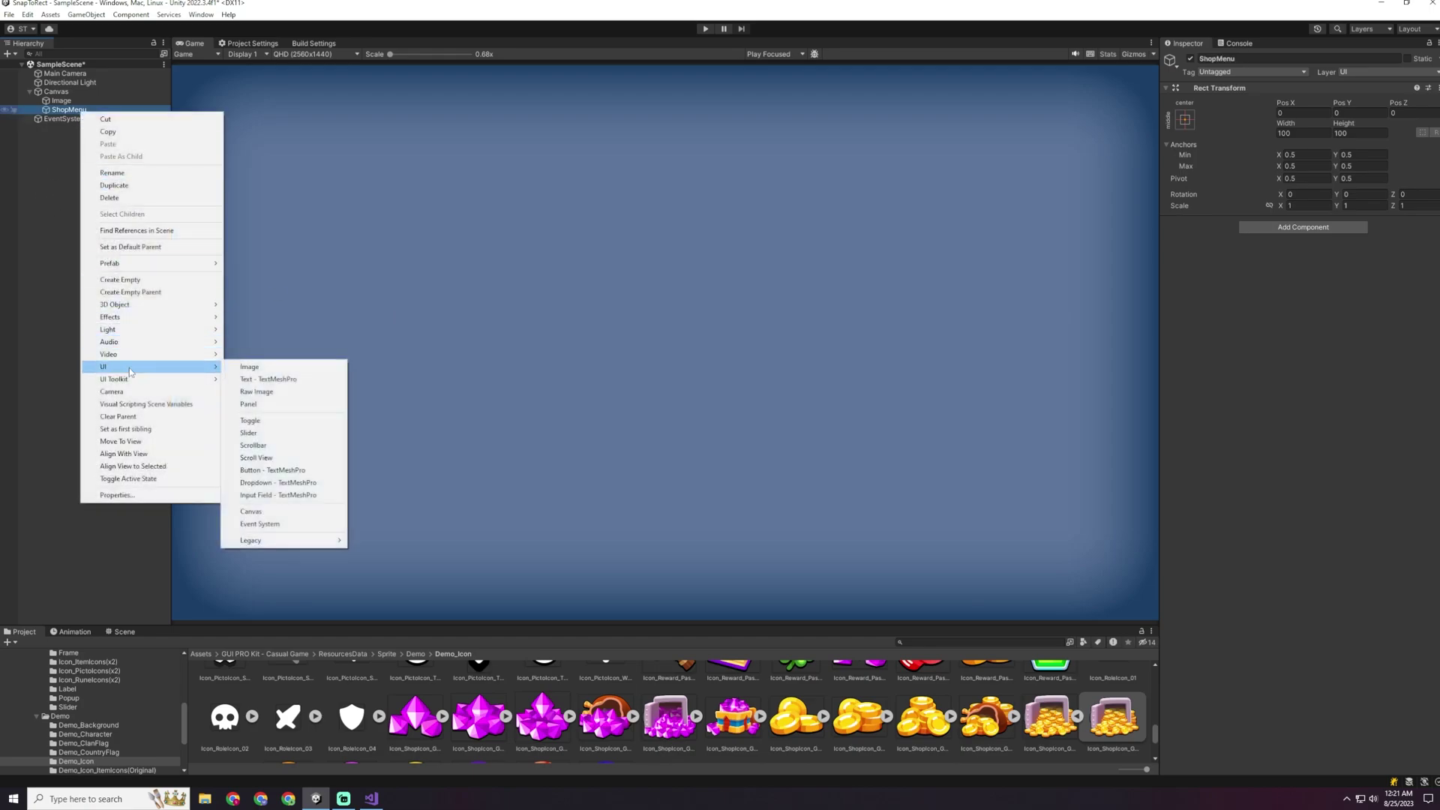
pyautogui.click(297, 457)
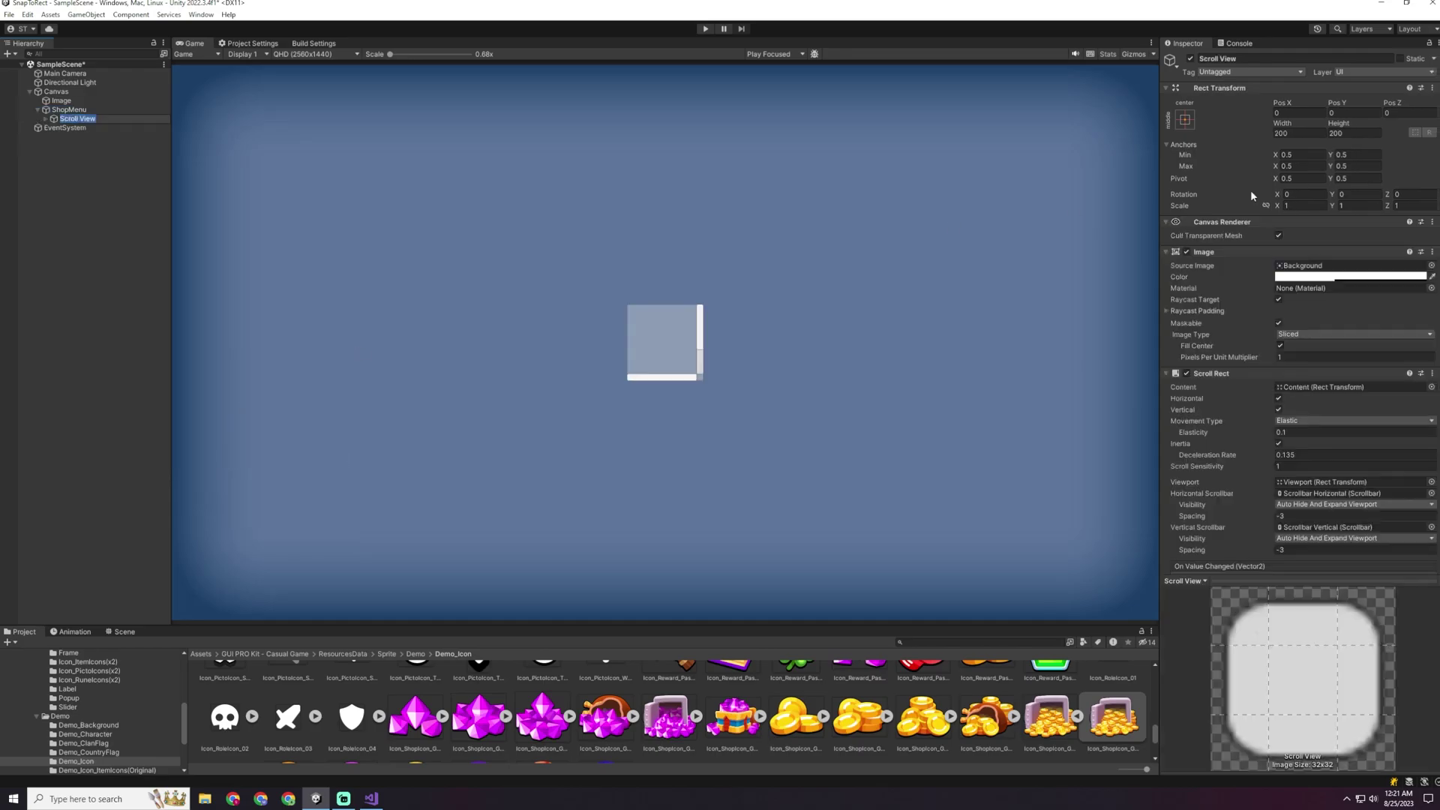
pyautogui.click(1294, 133)
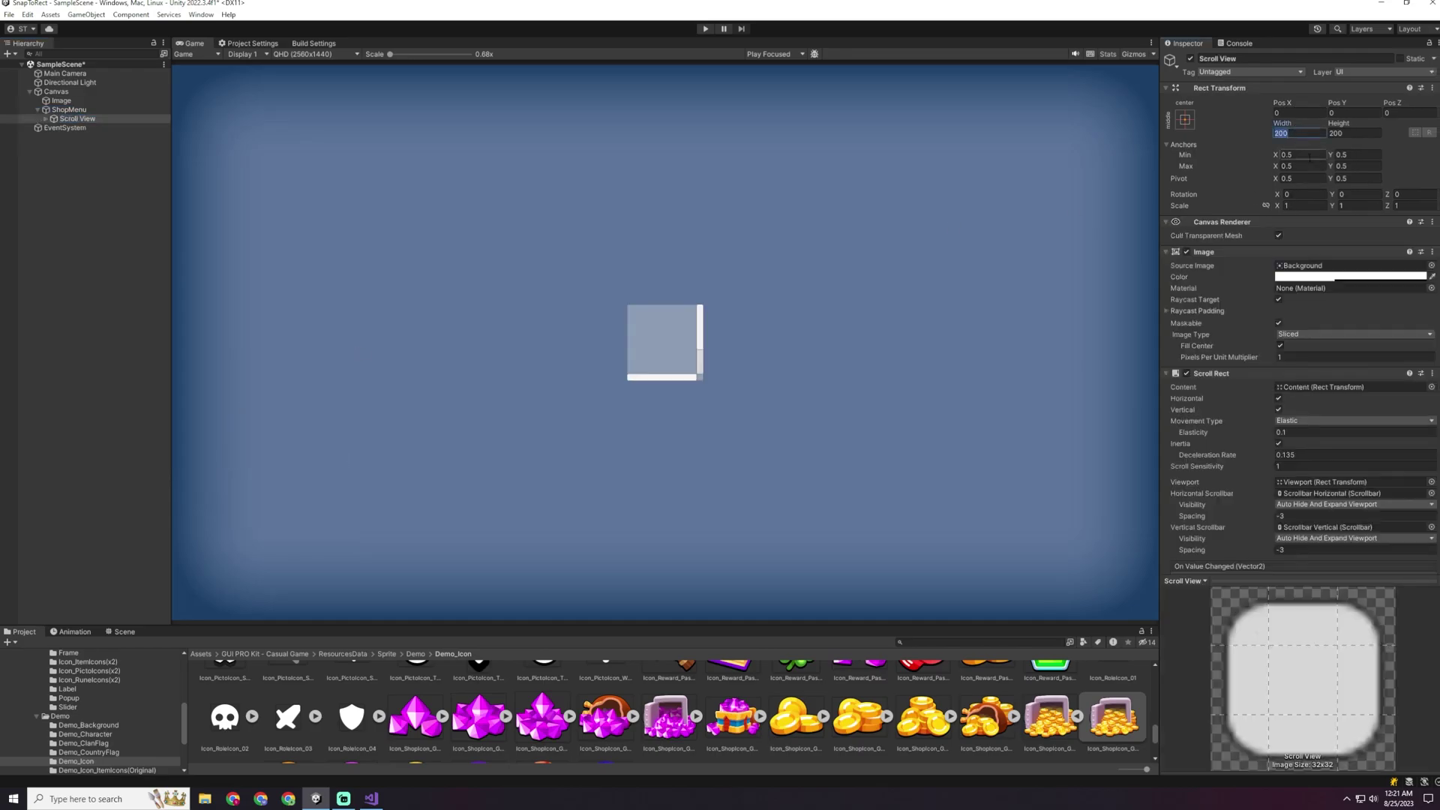
pyautogui.write('1000')
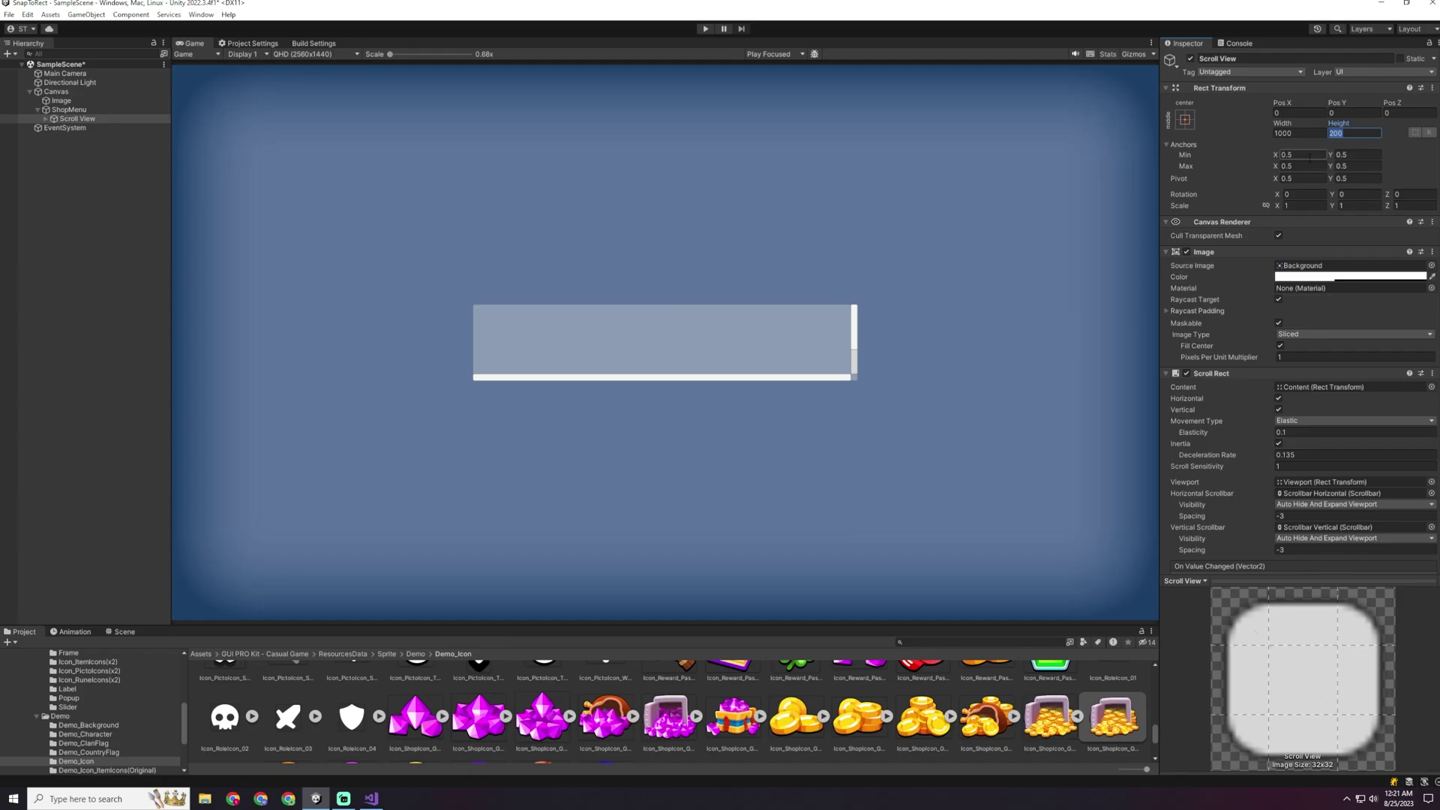
pyautogui.write('1200')
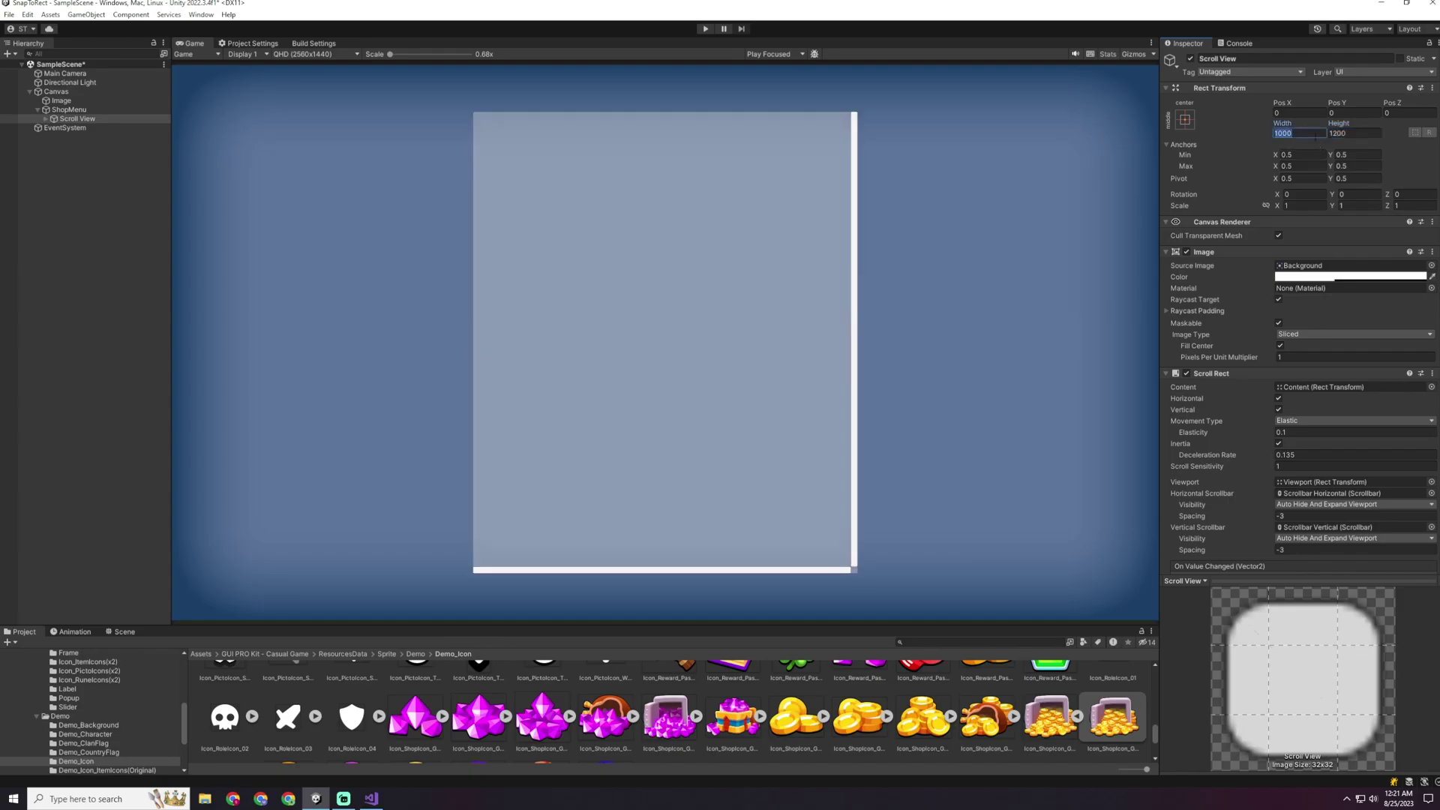
pyautogui.write('800')
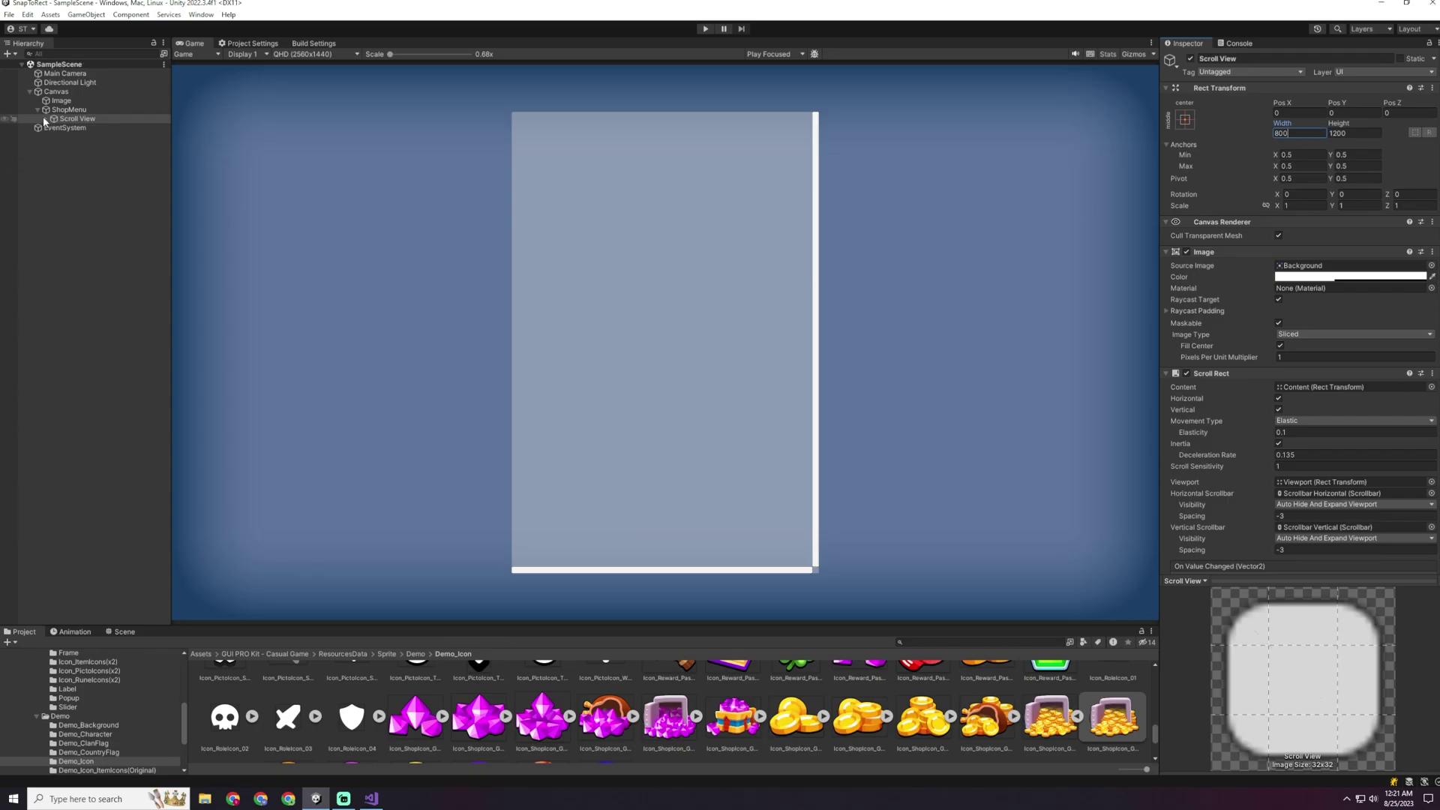
# Step: Delete the Scroll View's horizontal and vertical scrollbars and turn off horizontal scrolling in its Scroll Rect
pyautogui.click(90, 137)
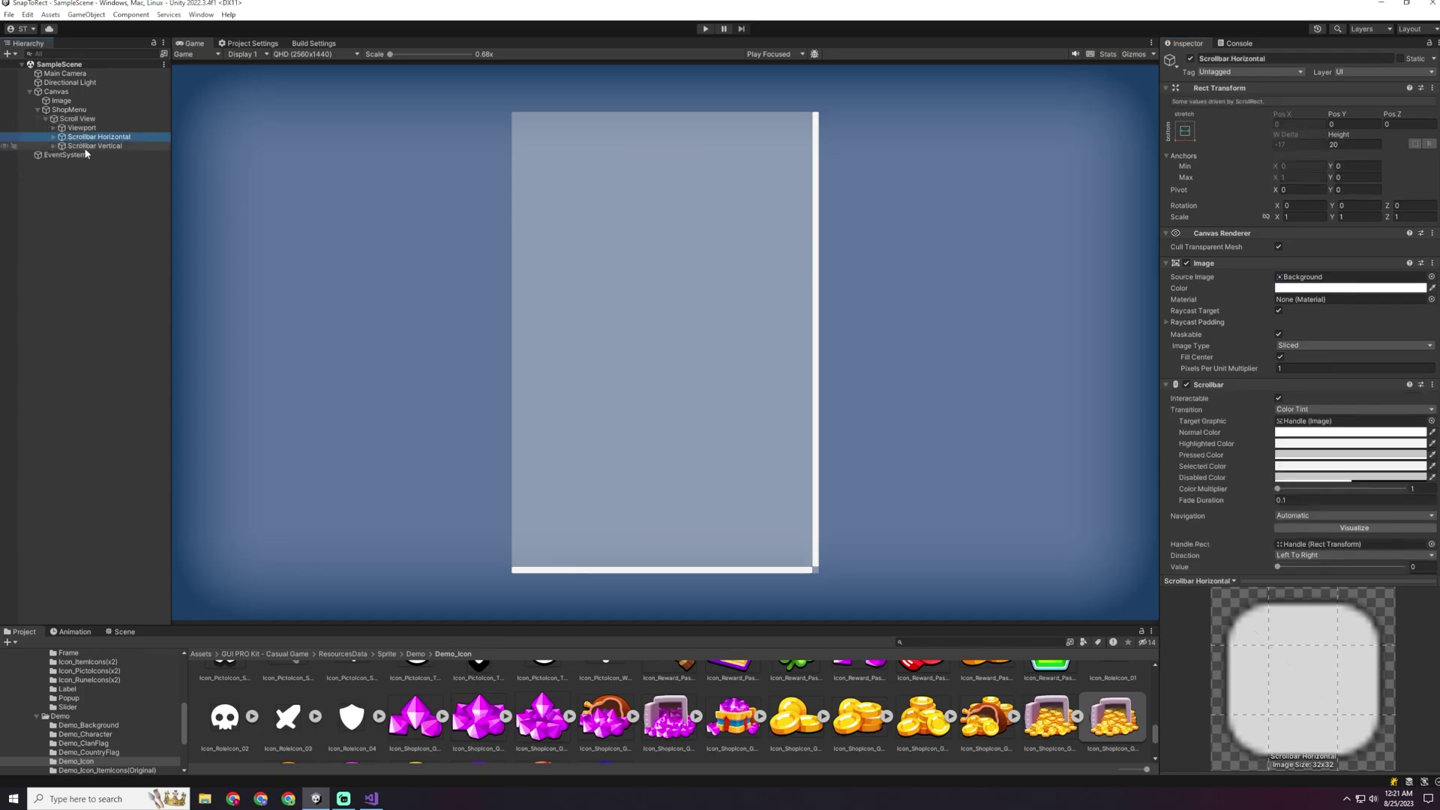
pyautogui.keyDown('shift'); pyautogui.click(82, 147); pyautogui.keyUp('shift')
pyautogui.press('Delete')
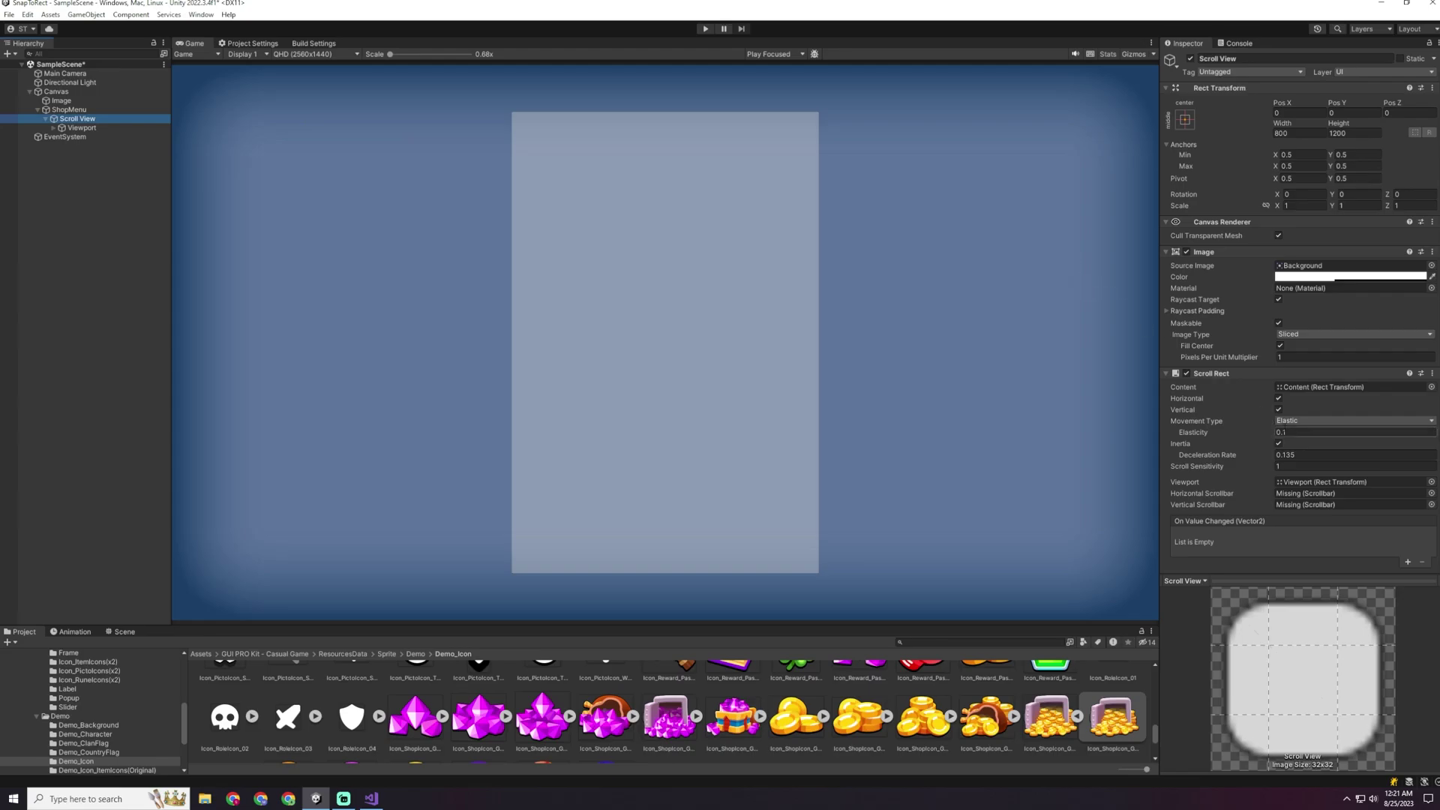
pyautogui.scroll(-2, 1280, 488)
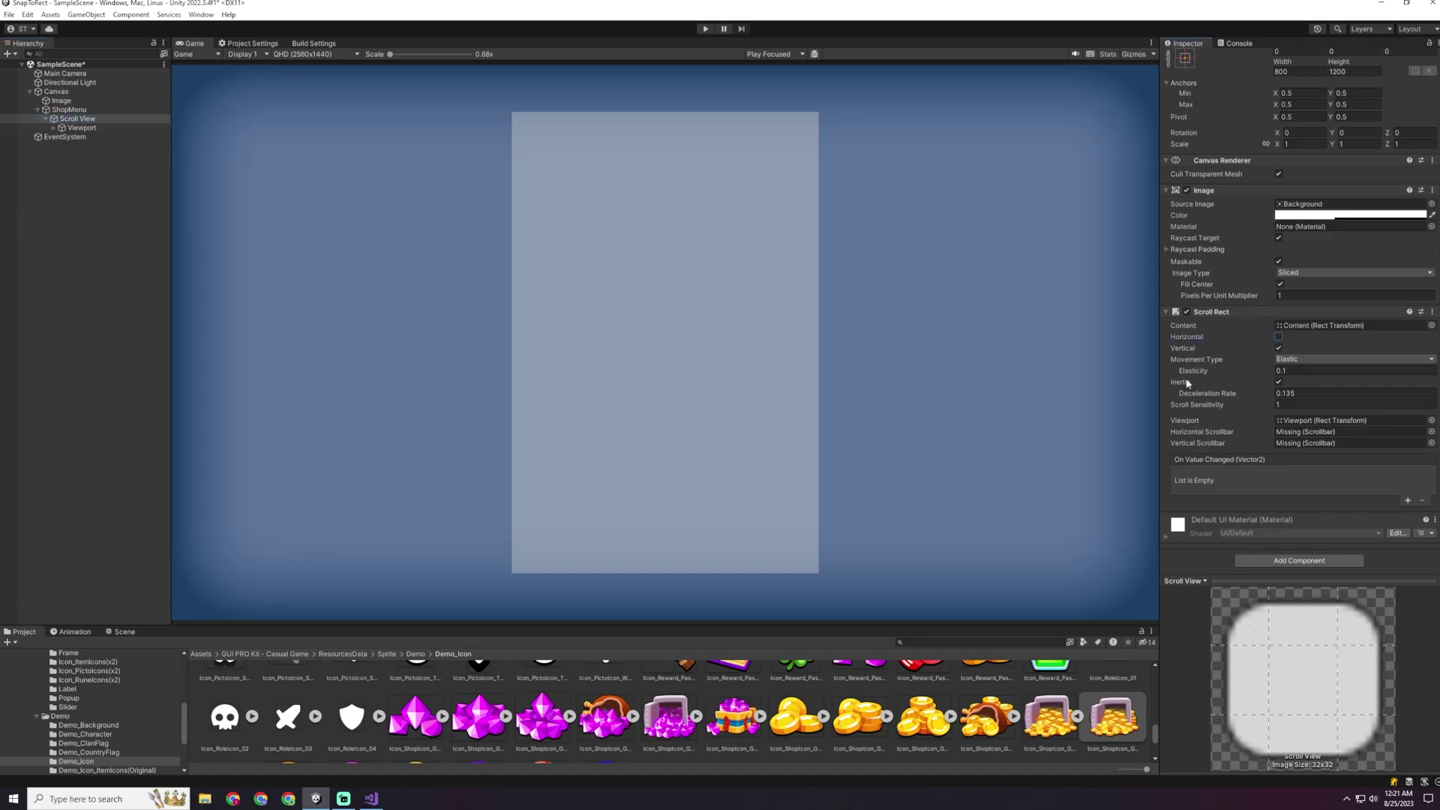
# Step: Add a Grid Layout Group component to the Content object inside the Scroll View's Viewport
pyautogui.click(77, 111)
pyautogui.click(54, 128)
pyautogui.click(88, 137)
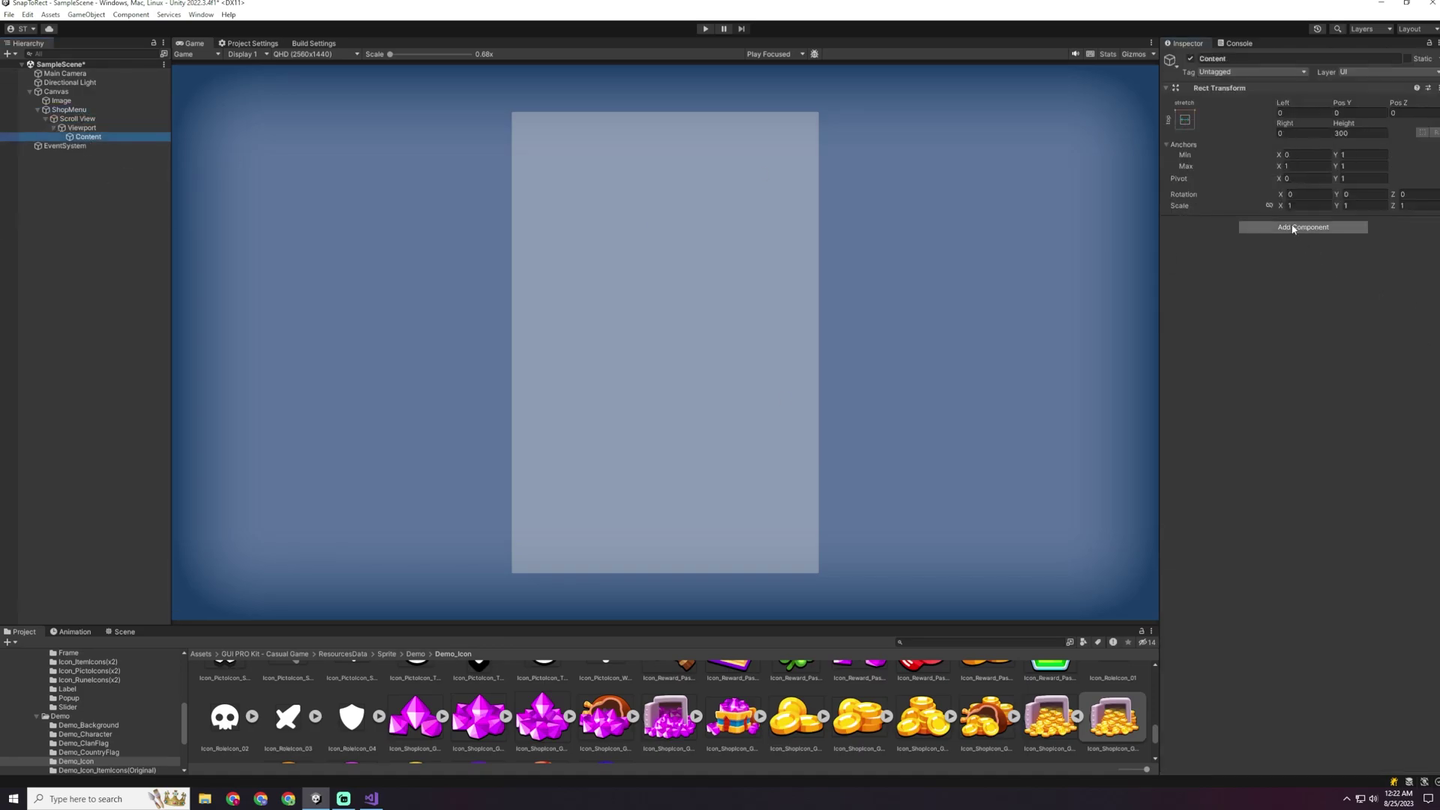
pyautogui.click(1294, 228)
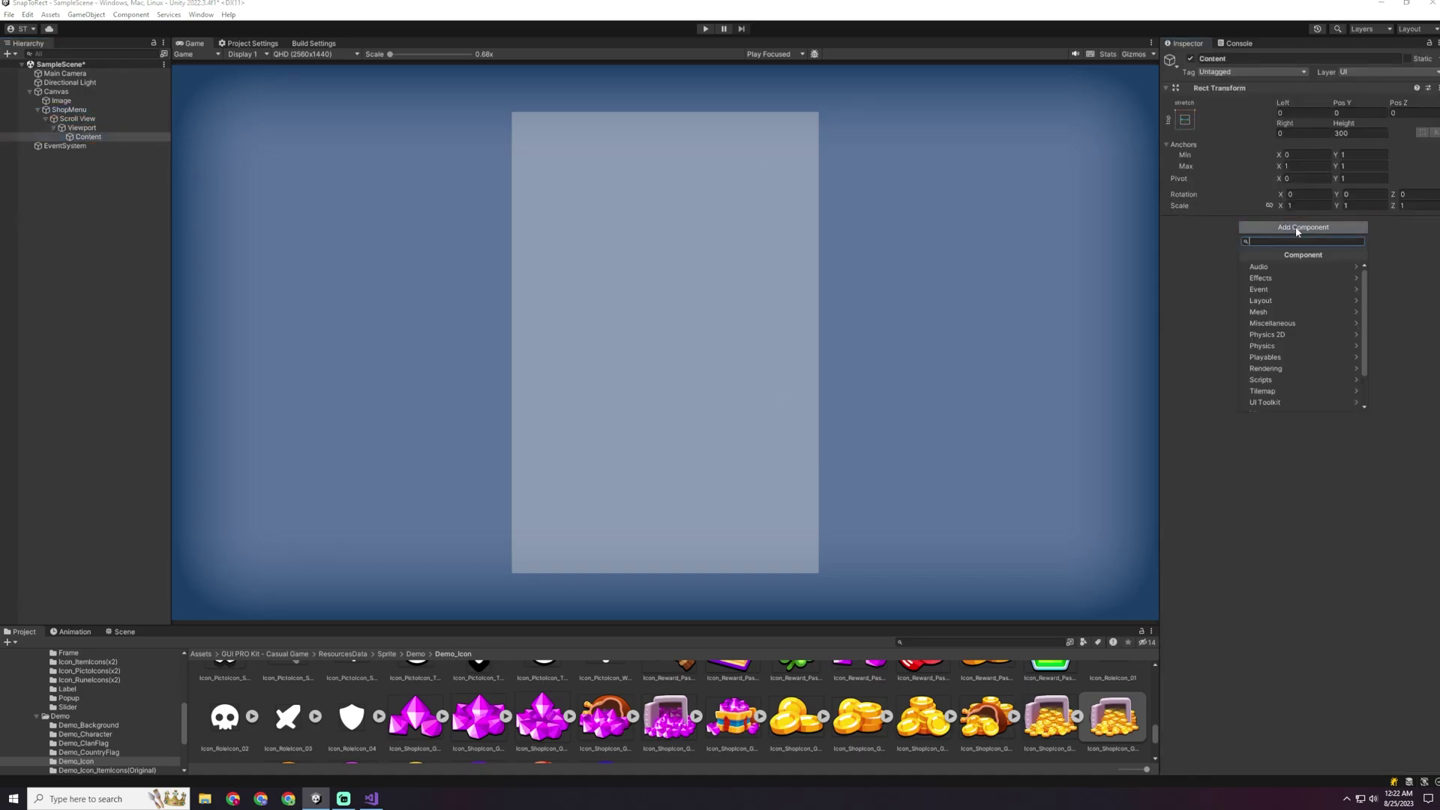
pyautogui.write('gr')
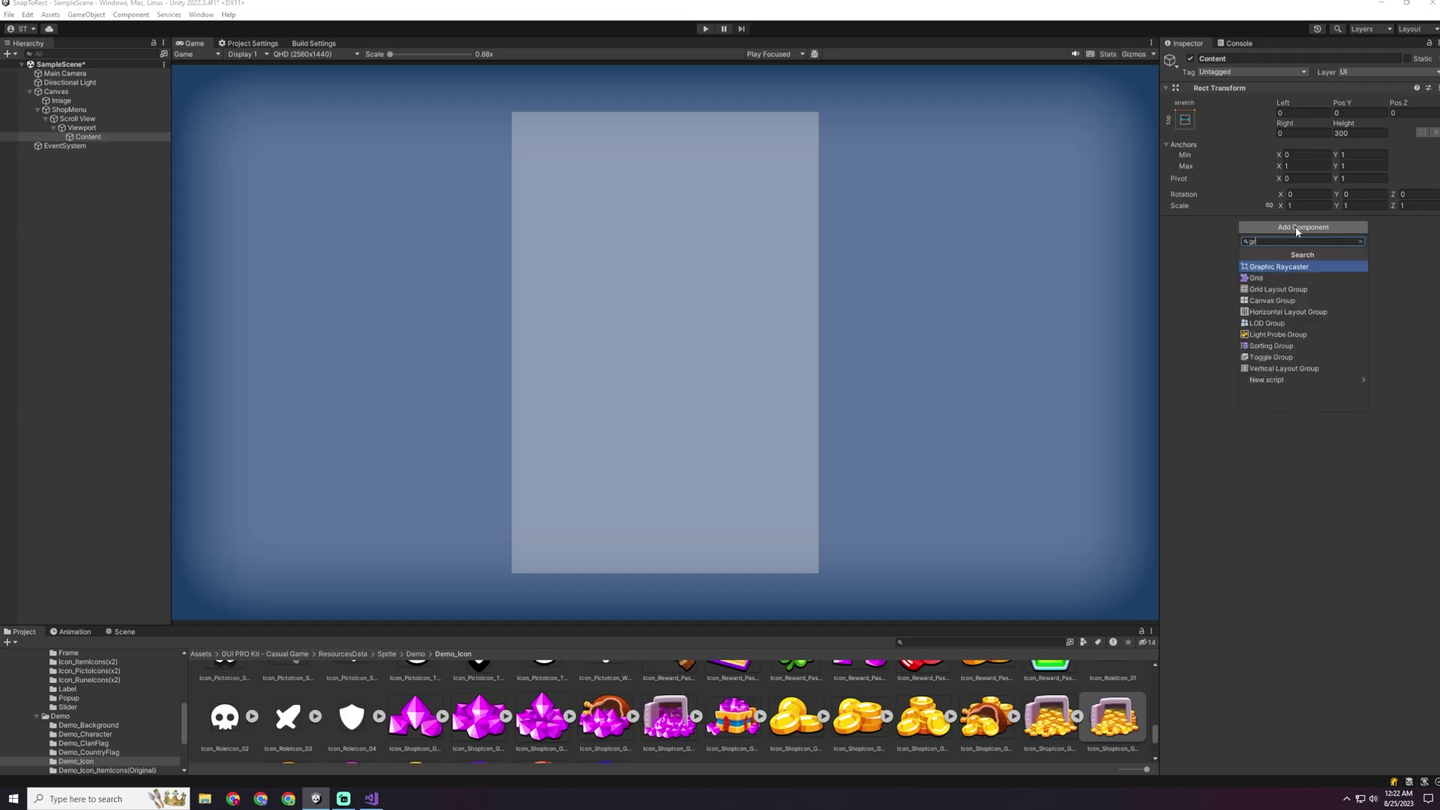
pyautogui.write('id')
pyautogui.press('Down')
pyautogui.press('Return')
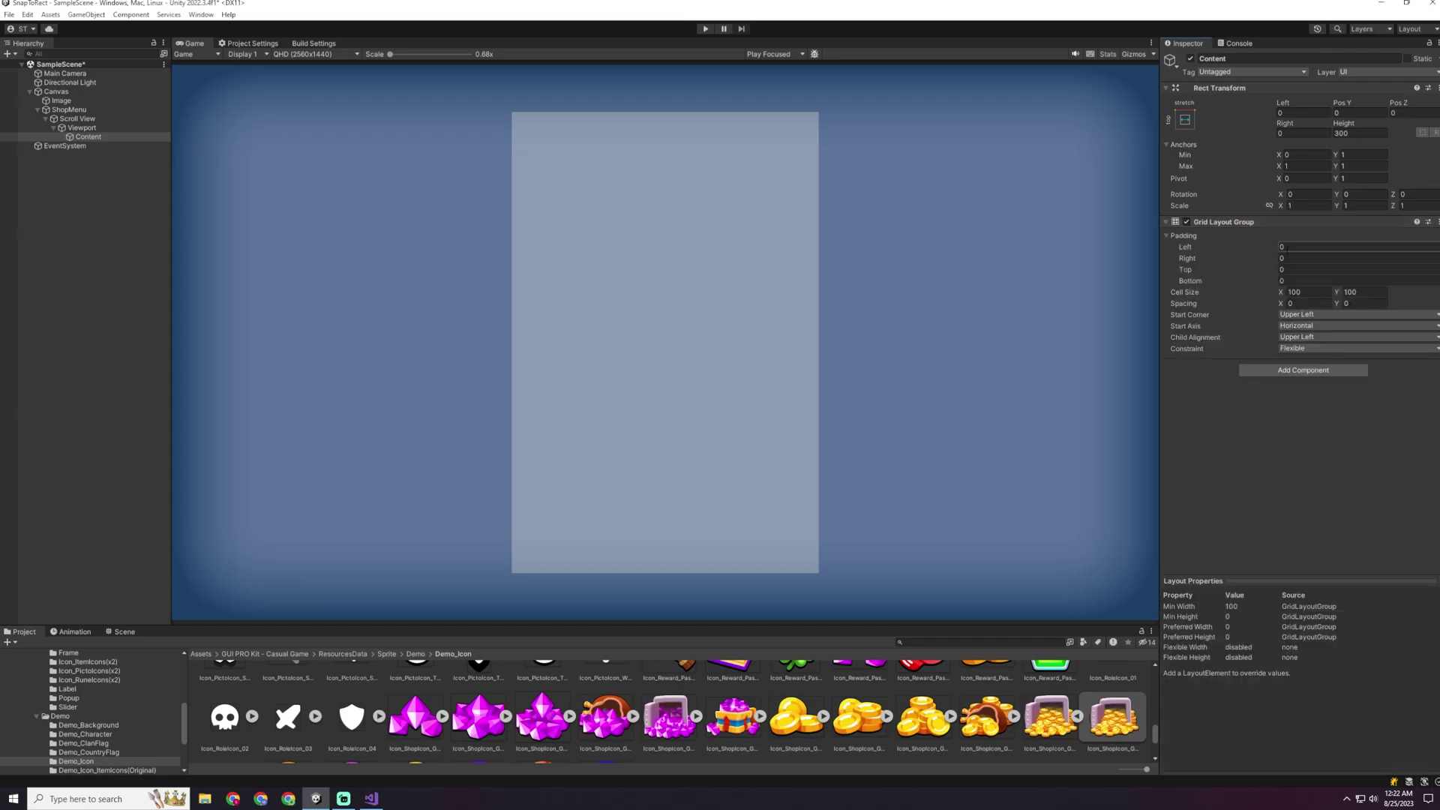
# Step: Add a Content Size Fitter component to the Content object
pyautogui.click(1302, 370)
pyautogui.write('content')
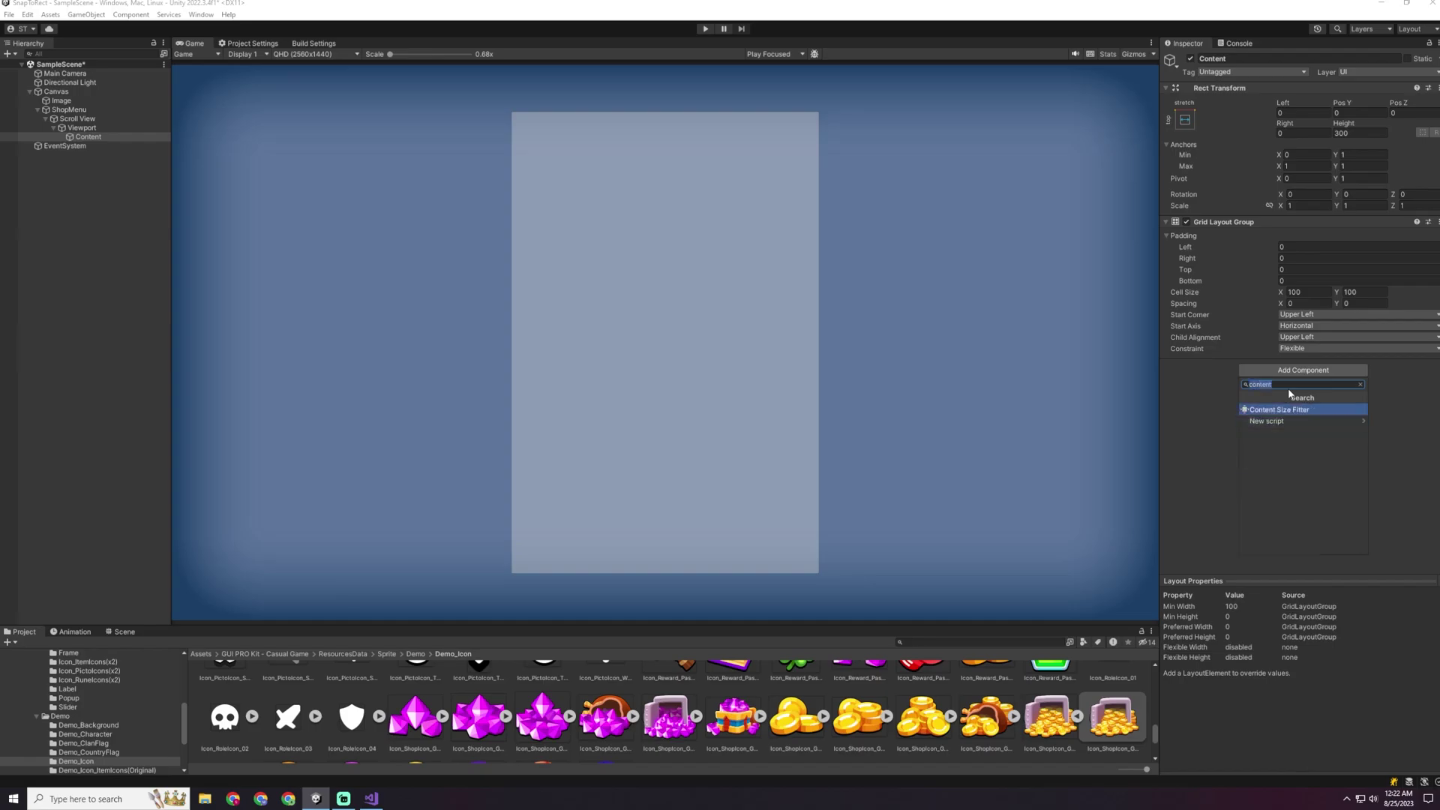
pyautogui.press('Return')
# Step: Assign the Frame_ItemFrame06_Yellow sprite as the Scroll View's source image and set its color alpha to 255
pyautogui.click(82, 119)
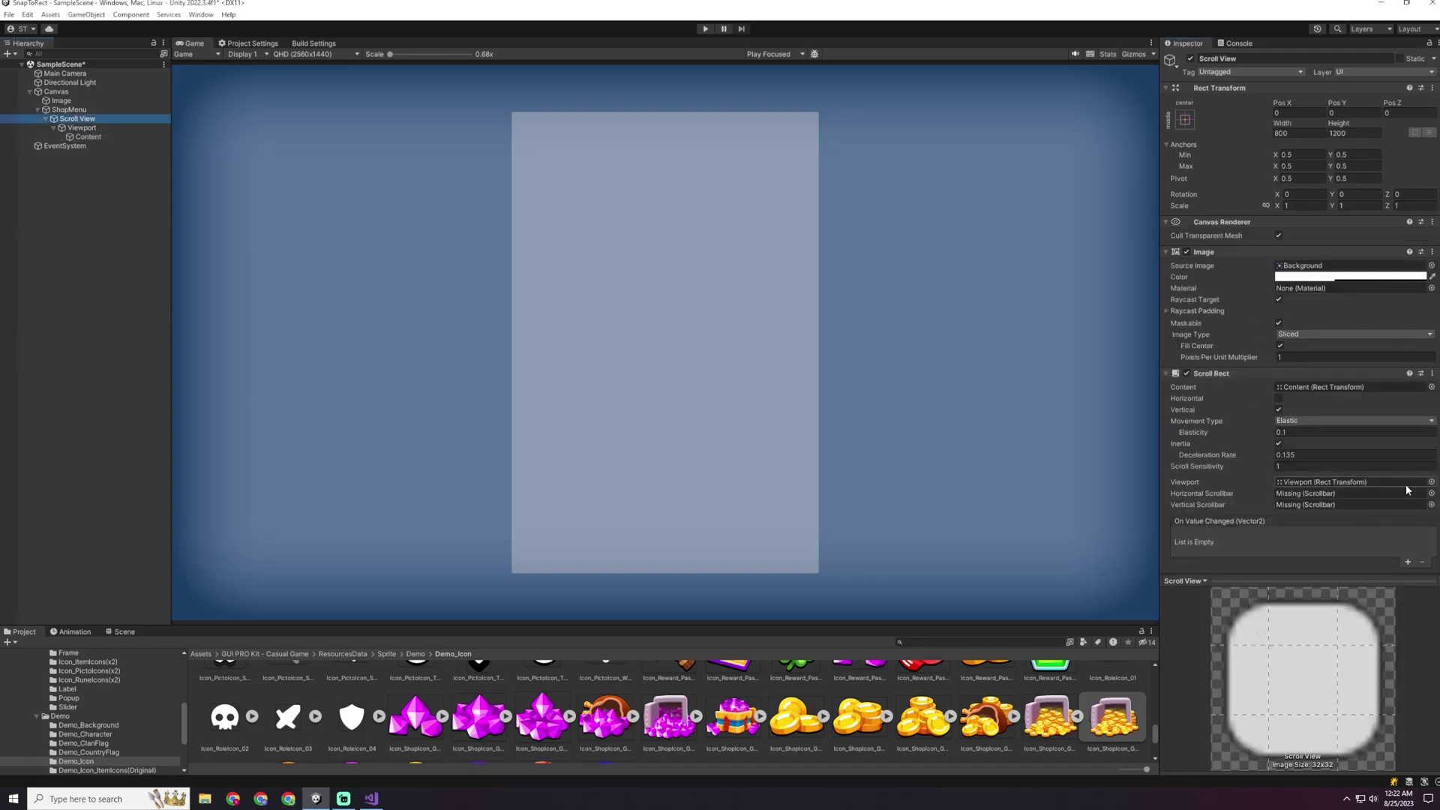
pyautogui.click(1342, 268)
pyautogui.scroll(-3, 43, 749)
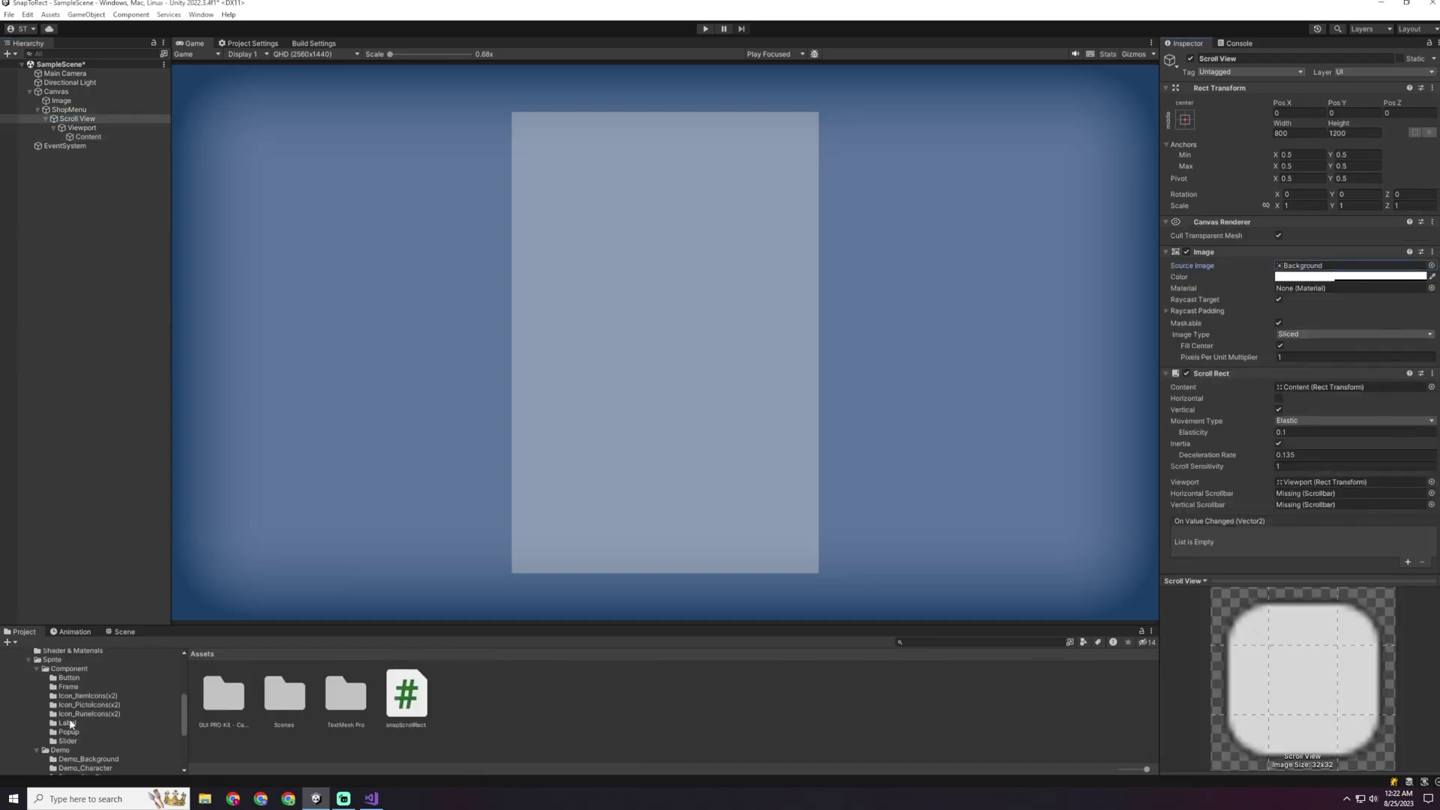
pyautogui.scroll(1, 73, 720)
pyautogui.click(78, 720)
pyautogui.scroll(-3, 623, 735)
pyautogui.scroll(-1, 750, 727)
pyautogui.moveTo(859, 710); pyautogui.dragTo(1357, 266)
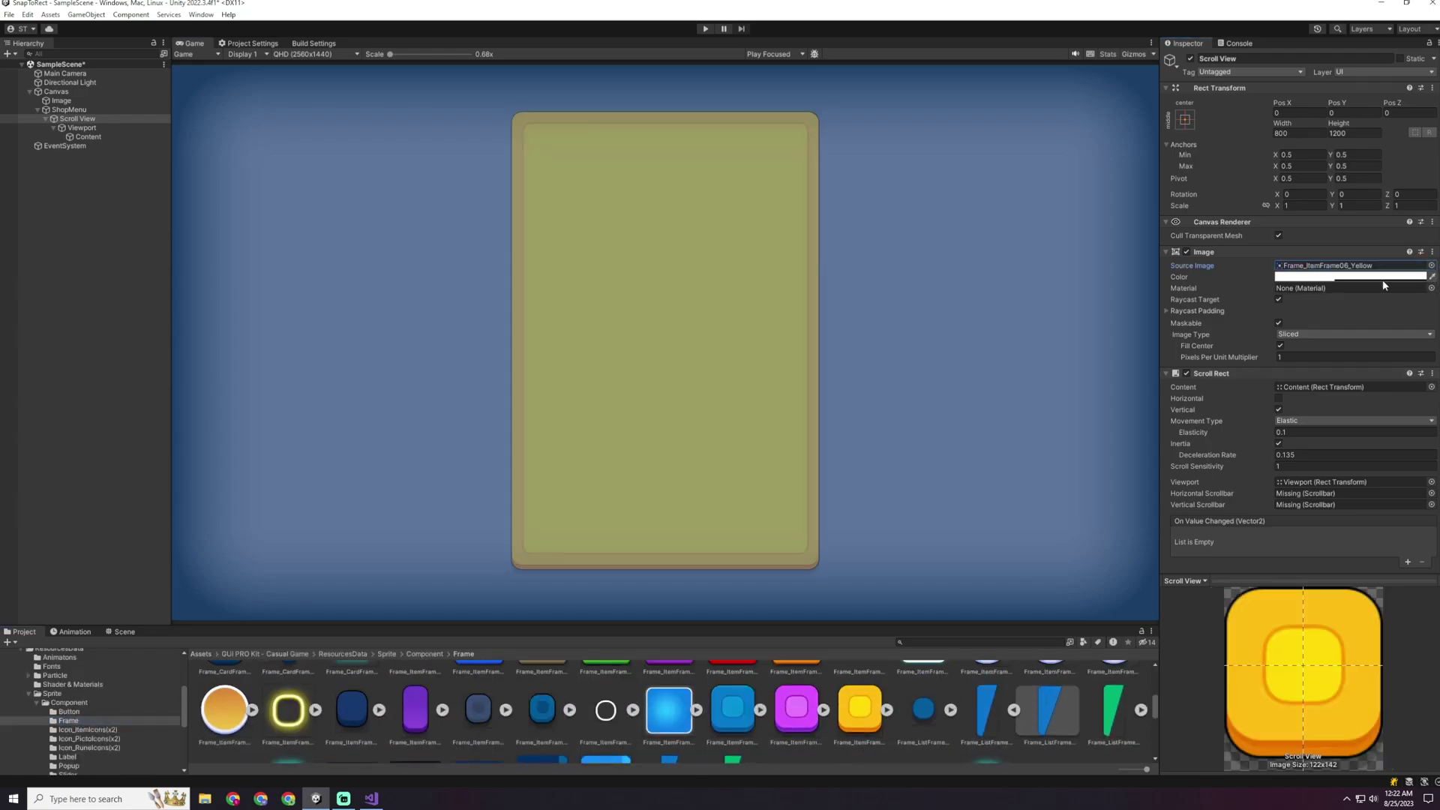
pyautogui.click(1384, 278)
pyautogui.moveTo(1379, 501); pyautogui.dragTo(1409, 501)
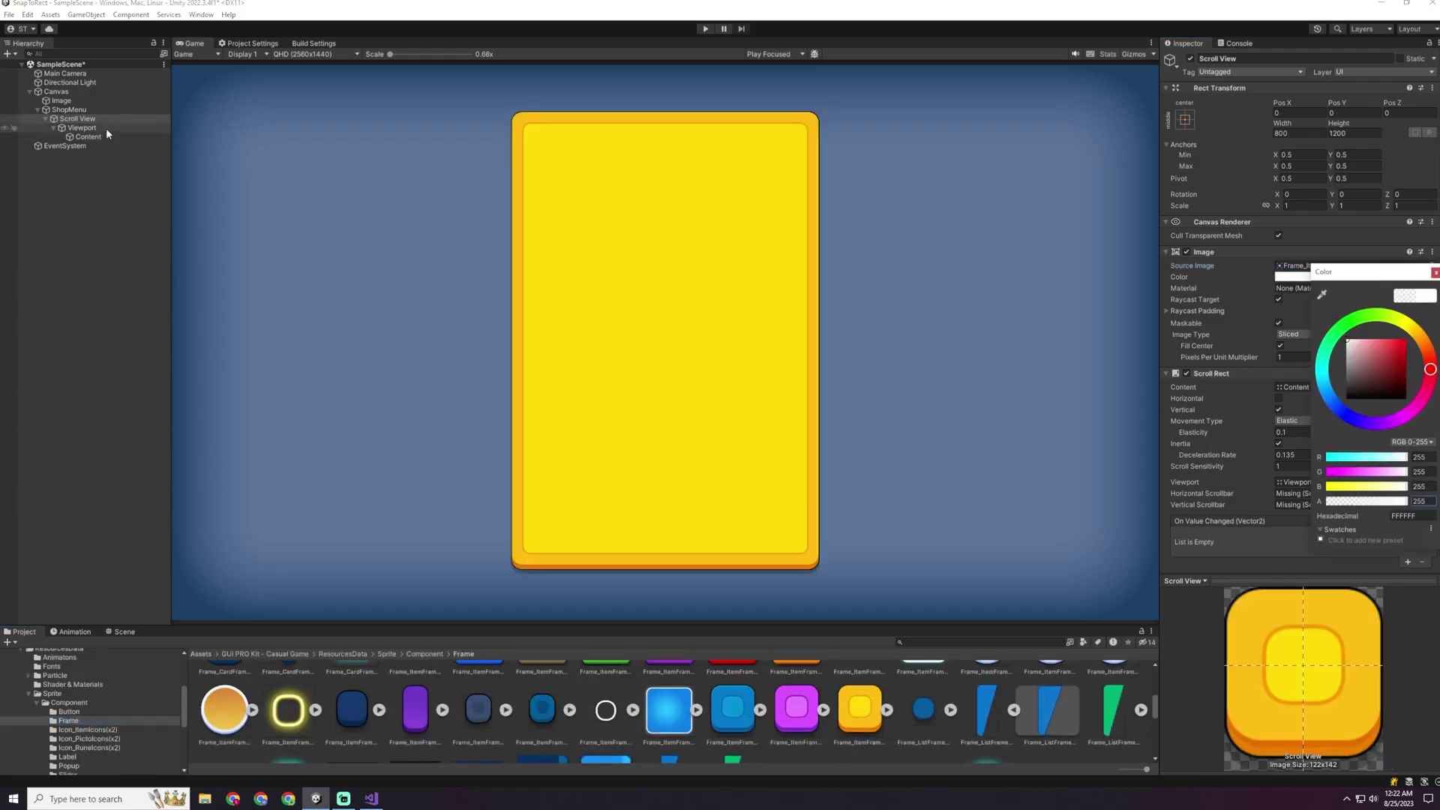
# Step: Add a UI image for a shop item inside Content and assign a purple crystal sprite to its Icon child
pyautogui.rightClick(88, 137)
pyautogui.moveTo(172, 396)
pyautogui.click(330, 396)
pyautogui.click(88, 137)
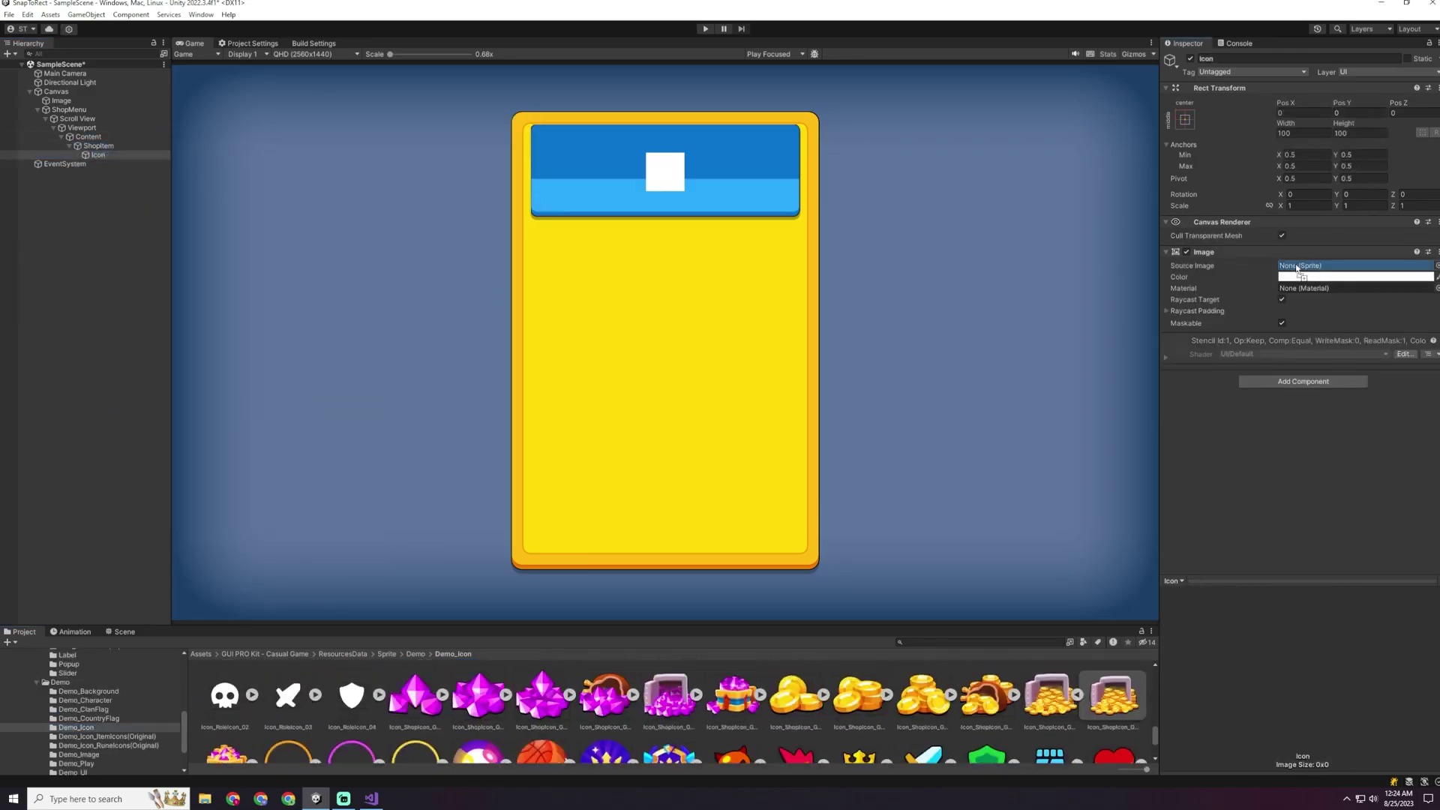
pyautogui.moveTo(415, 695); pyautogui.dragTo(1350, 265)
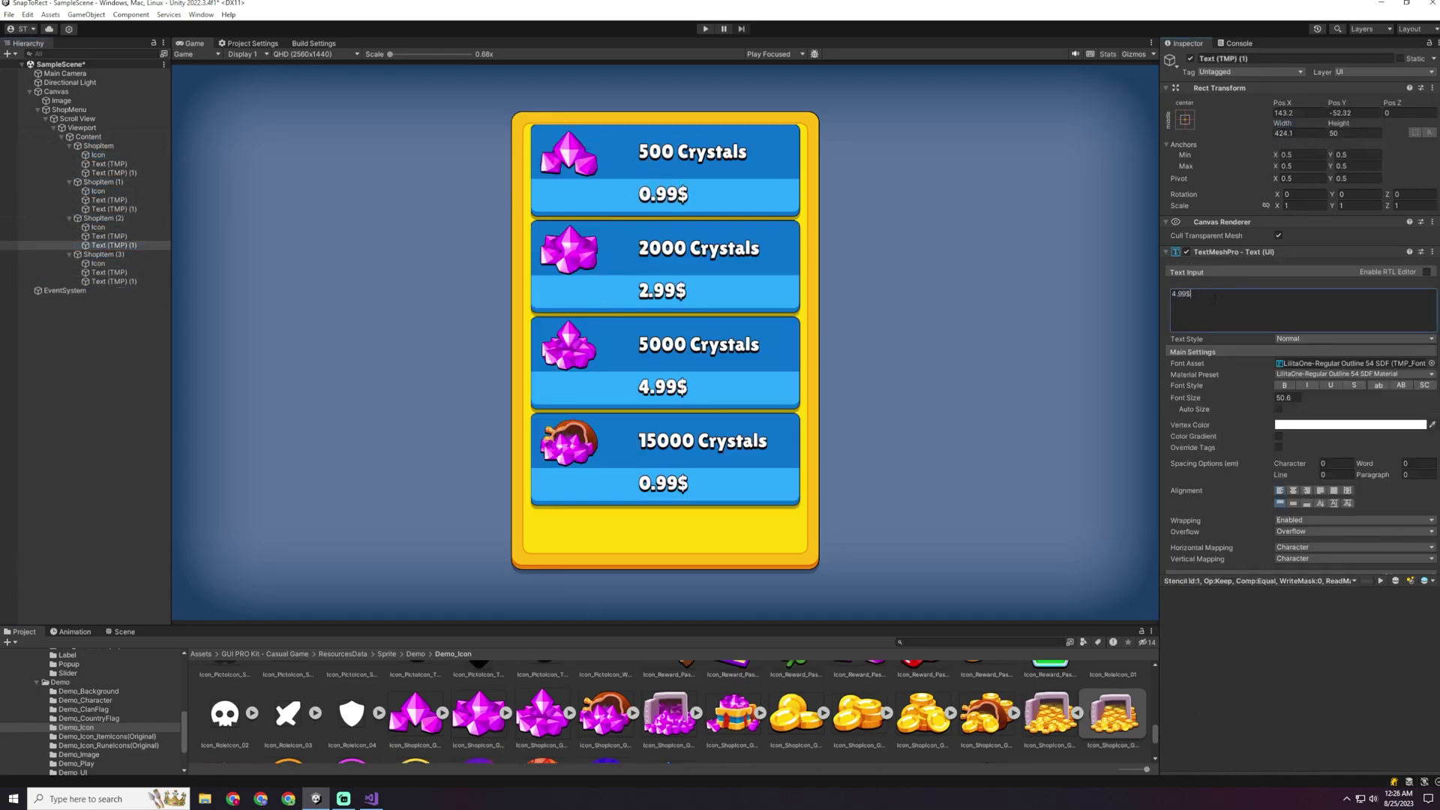
# Step: Set the fourth shop item's price to 9.99$ and duplicate that item
pyautogui.click(114, 281)
pyautogui.write('9.99$')
pyautogui.click(104, 173)
pyautogui.hotkey('ctrl', 'd')
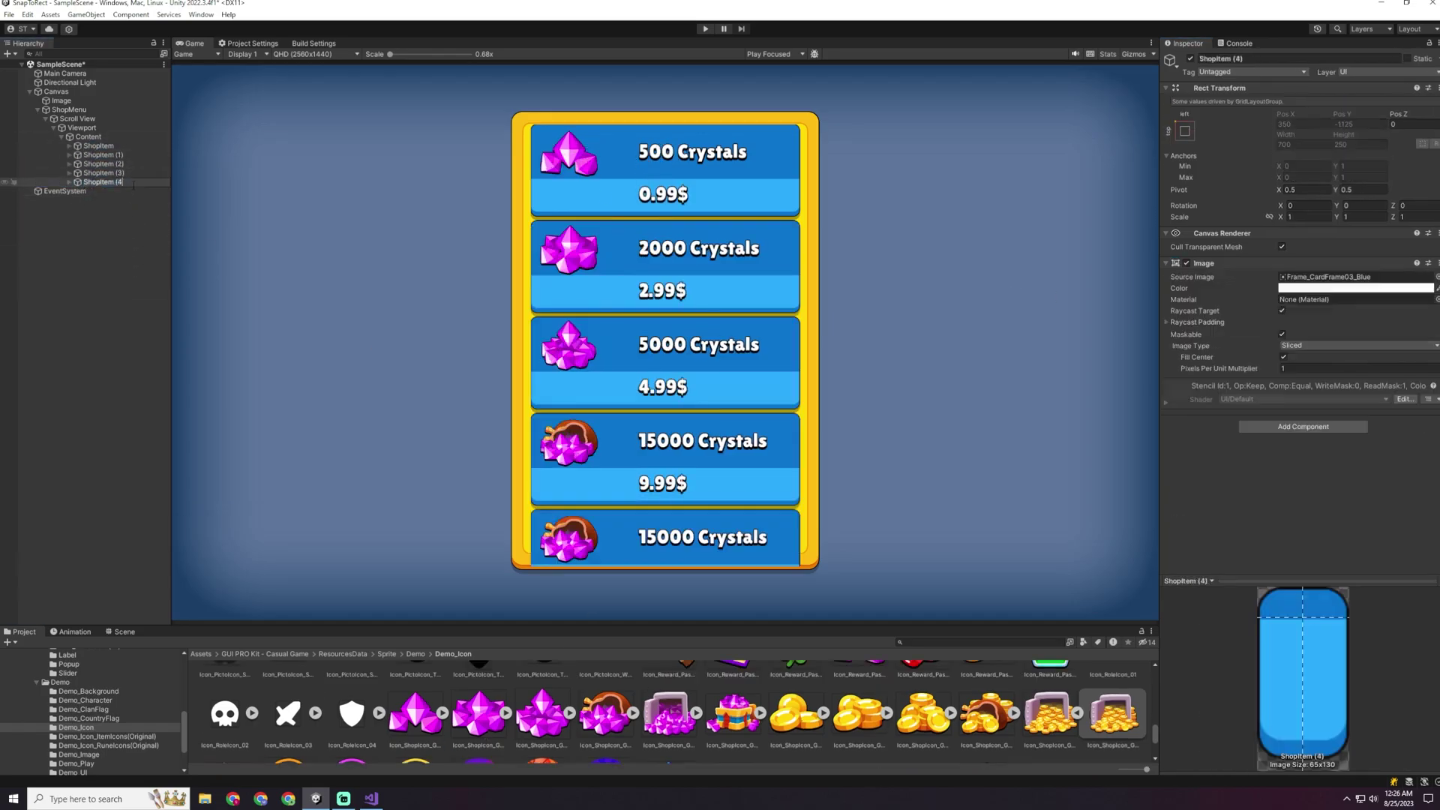
# Step: Rename the duplicated item ShopItem C and set its title text to 500 Gold
pyautogui.write('ShopItem C')
pyautogui.click(68, 653)
pyautogui.click(114, 209)
pyautogui.click(110, 200)
pyautogui.click(1302, 294)
pyautogui.write('500 Gold')
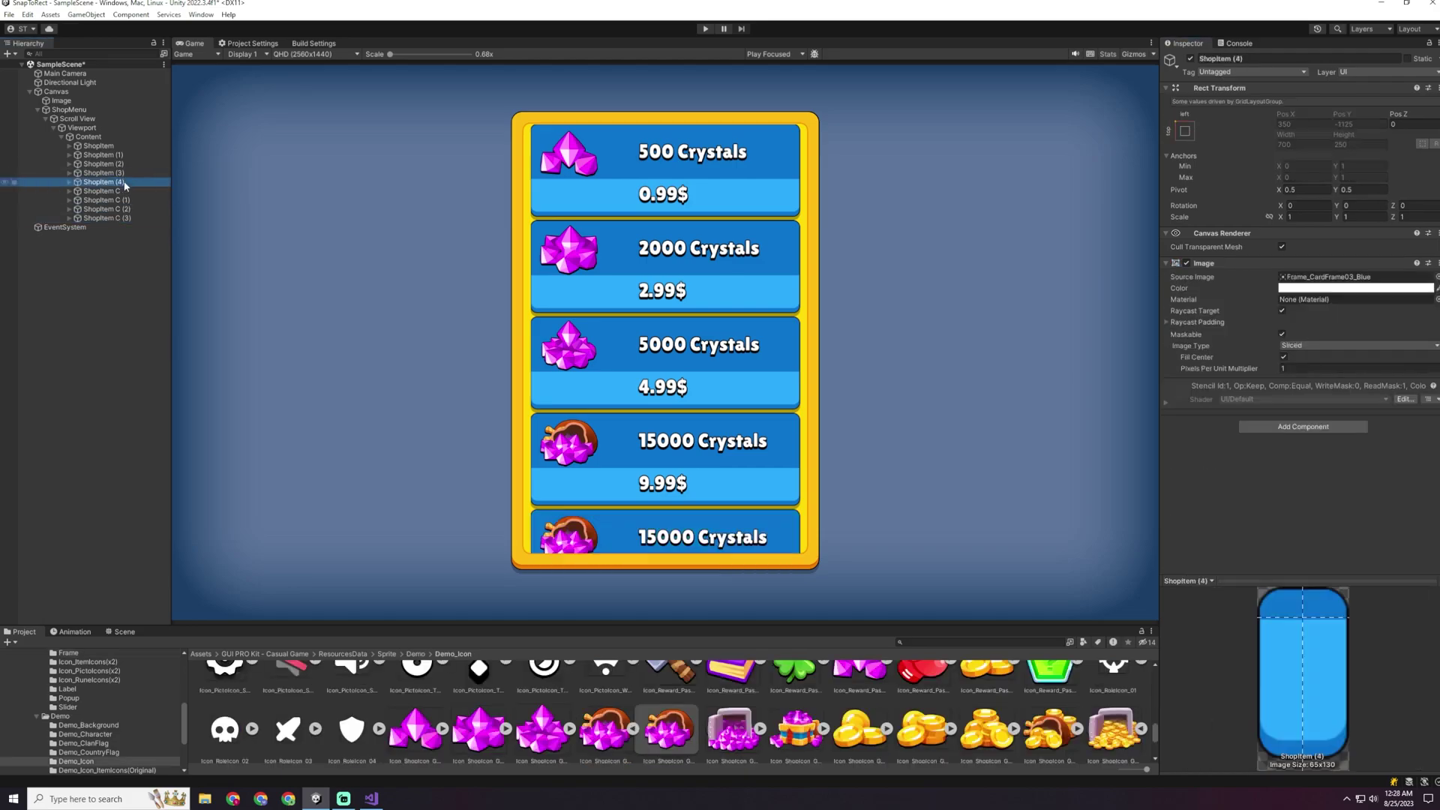
# Step: Rename ShopItem (4) to DiscountDeal and assign the sprite of the crystal-filled barrel to its Icon
pyautogui.click(122, 182)
pyautogui.write('DiscountDeal')
pyautogui.click(98, 191)
pyautogui.click(77, 761)
pyautogui.moveTo(798, 716); pyautogui.dragTo(1350, 266)
# Step: Set DiscountDeal's title text to "45000 Crystals" with "3x Value Deal" on a second line
pyautogui.click(109, 200)
pyautogui.click(1301, 294)
pyautogui.write('50000 Crystals')
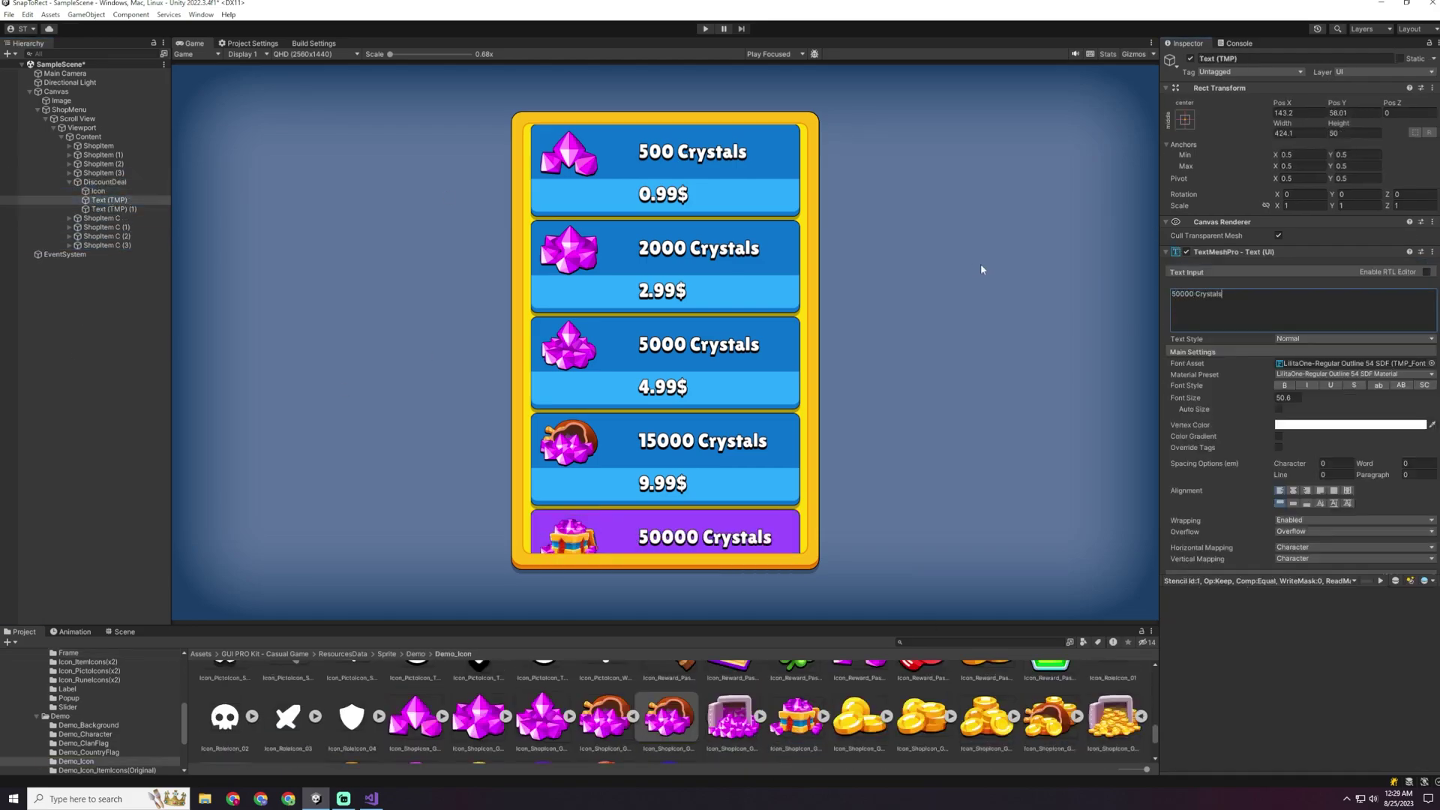
pyautogui.doubleClick(1182, 294)
pyautogui.write('45000')
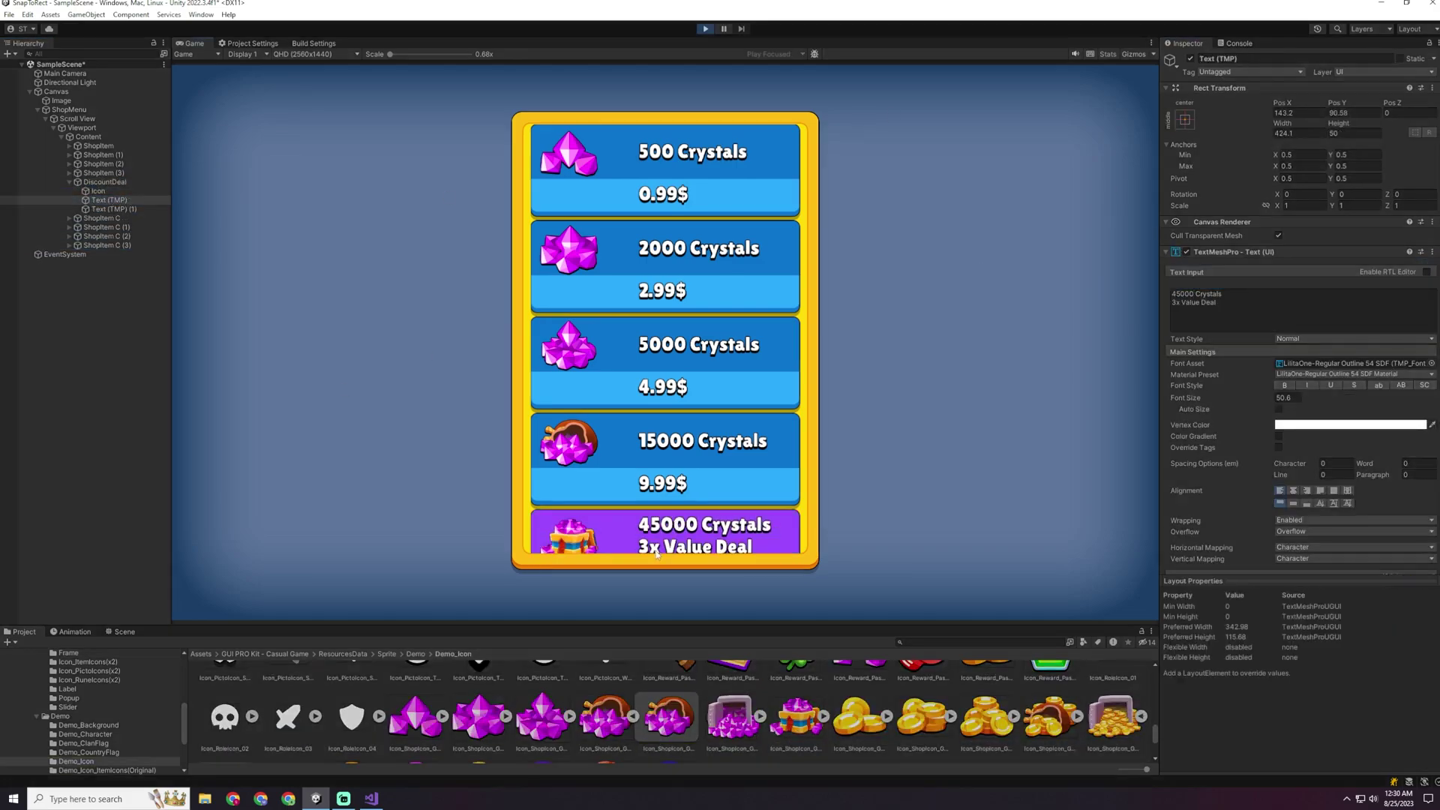
# Step: Scroll the running shop list to check the crystal, discount and gold items
pyautogui.moveTo(651, 510); pyautogui.dragTo(648, 382)
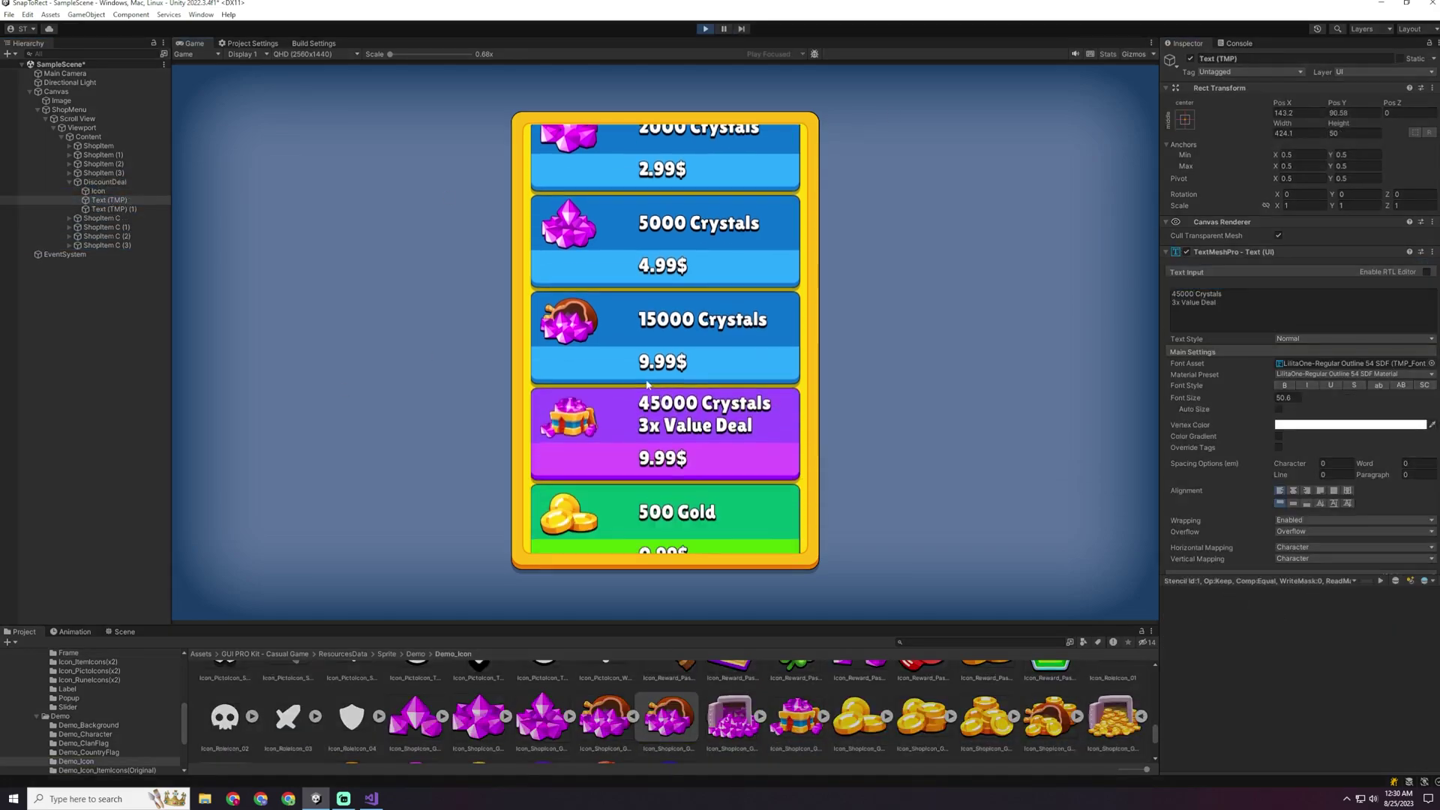
pyautogui.scroll(5, 613, 347)
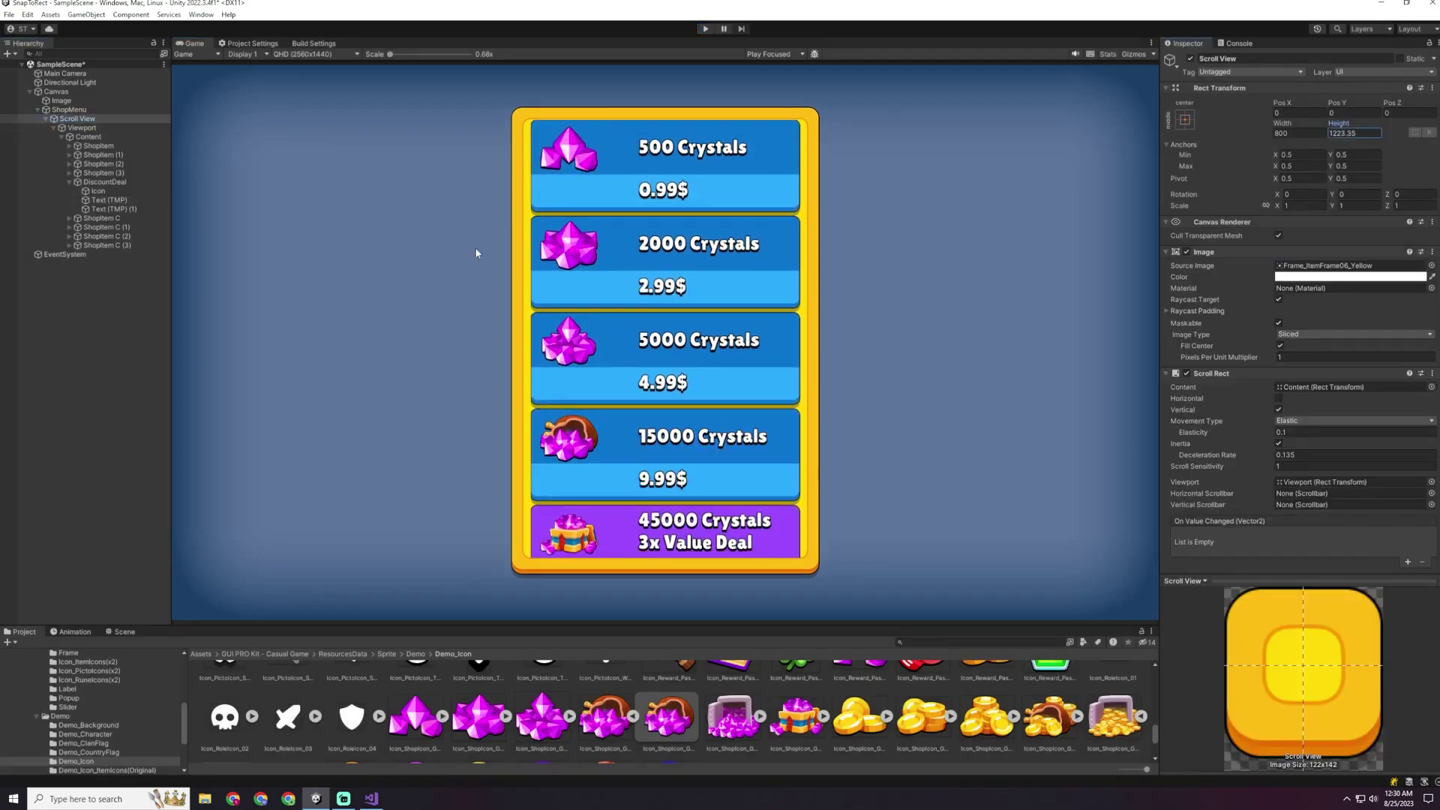
pyautogui.moveTo(476, 253); pyautogui.dragTo(153, 750)
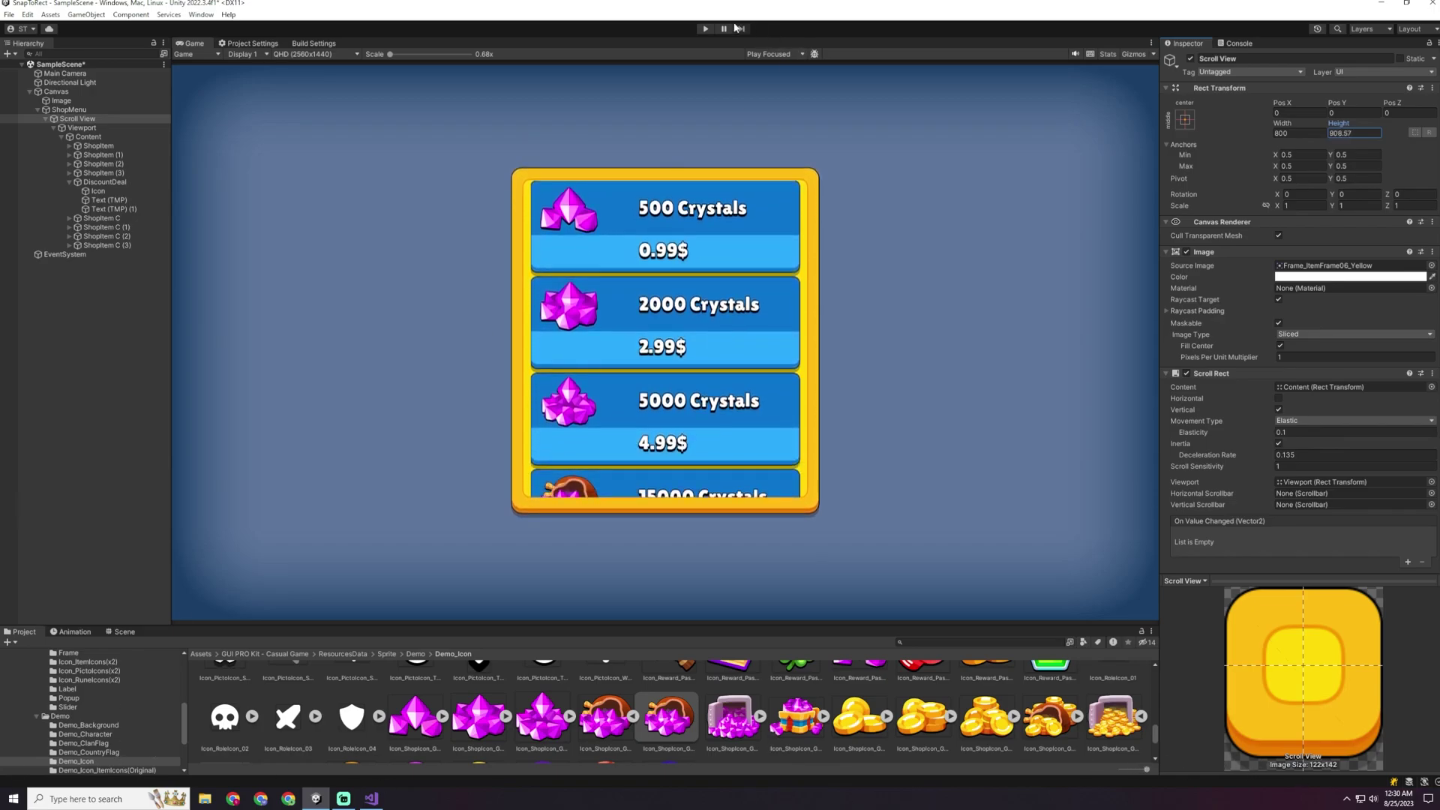
# Step: Play the scene with the shortened Scroll View, scroll the list to the 3x Value Deal, and stop playing
pyautogui.click(705, 28)
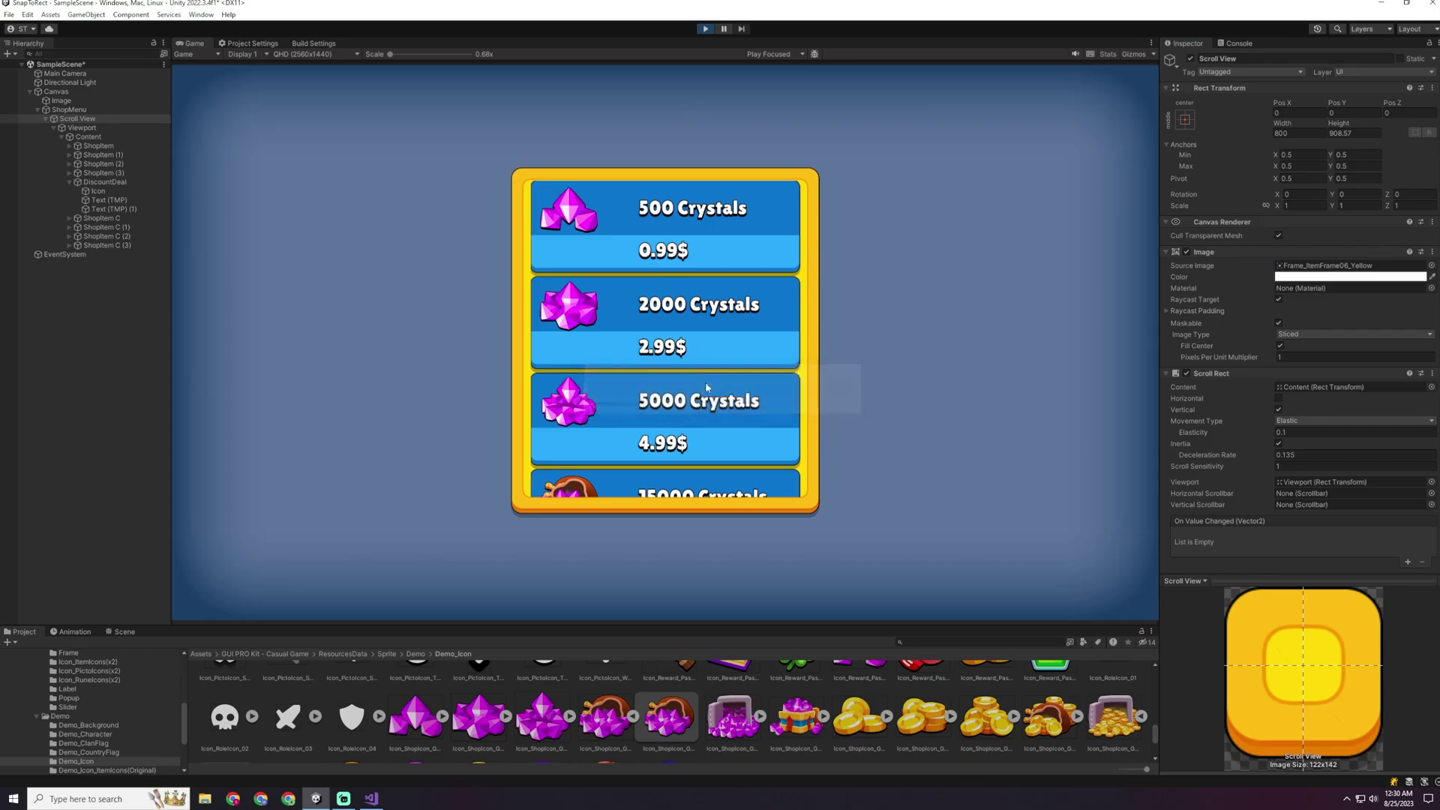
pyautogui.moveTo(661, 468); pyautogui.dragTo(707, 140)
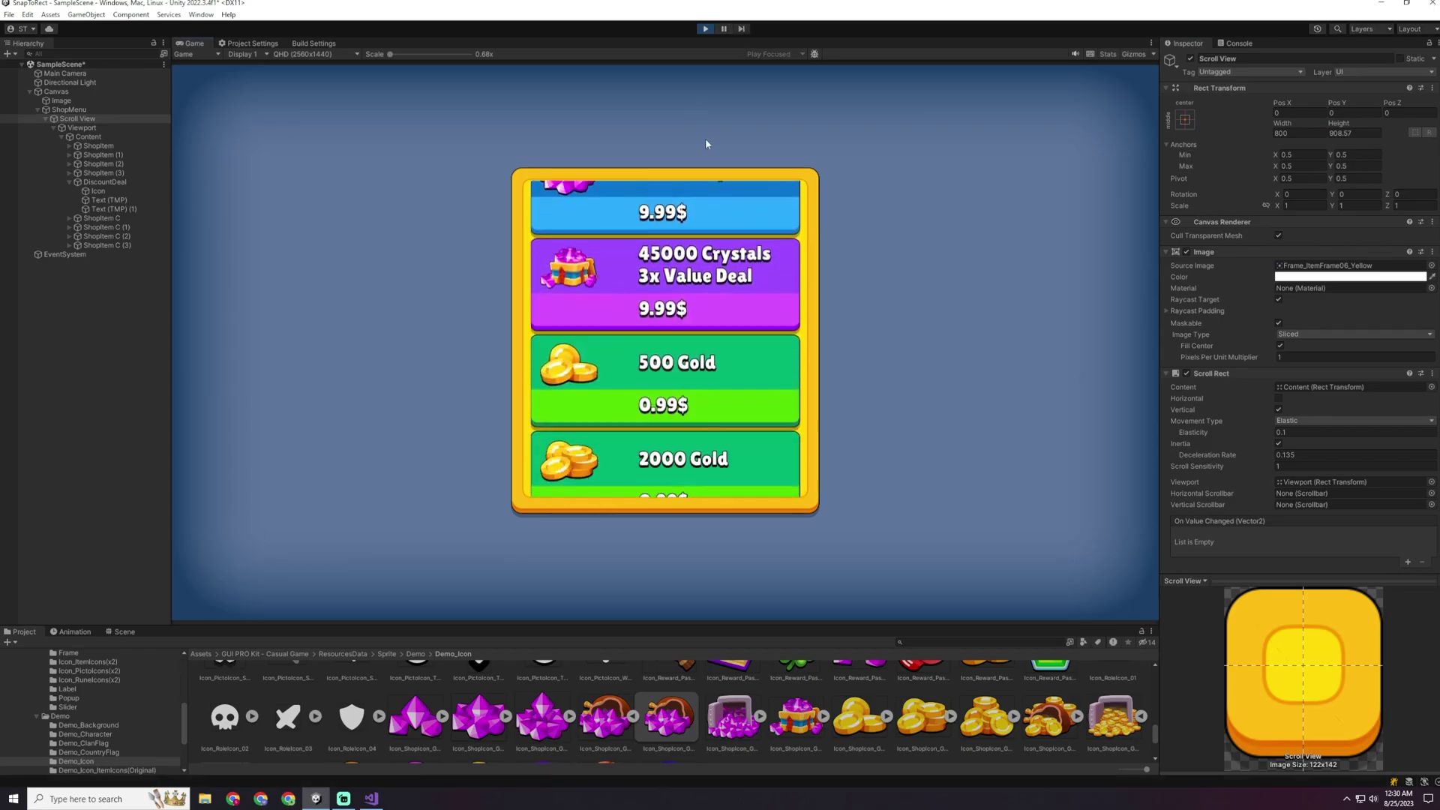
pyautogui.moveTo(694, 225); pyautogui.dragTo(663, 241)
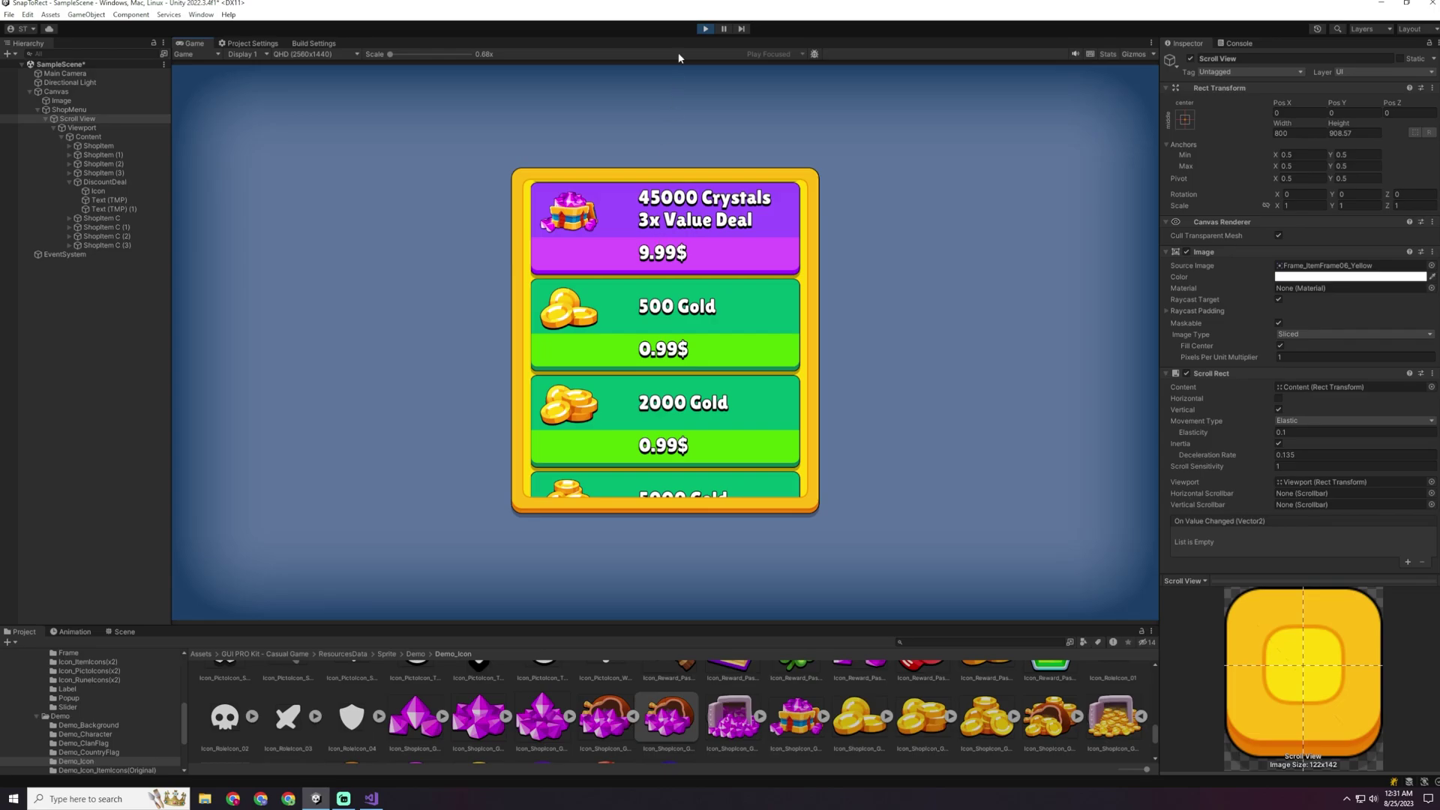
pyautogui.click(696, 32)
# Step: Add a UI button to ShopMenu with the Btn_MainButton_Green sprite and the label SHOW SPECIAL DEAL
pyautogui.click(37, 111)
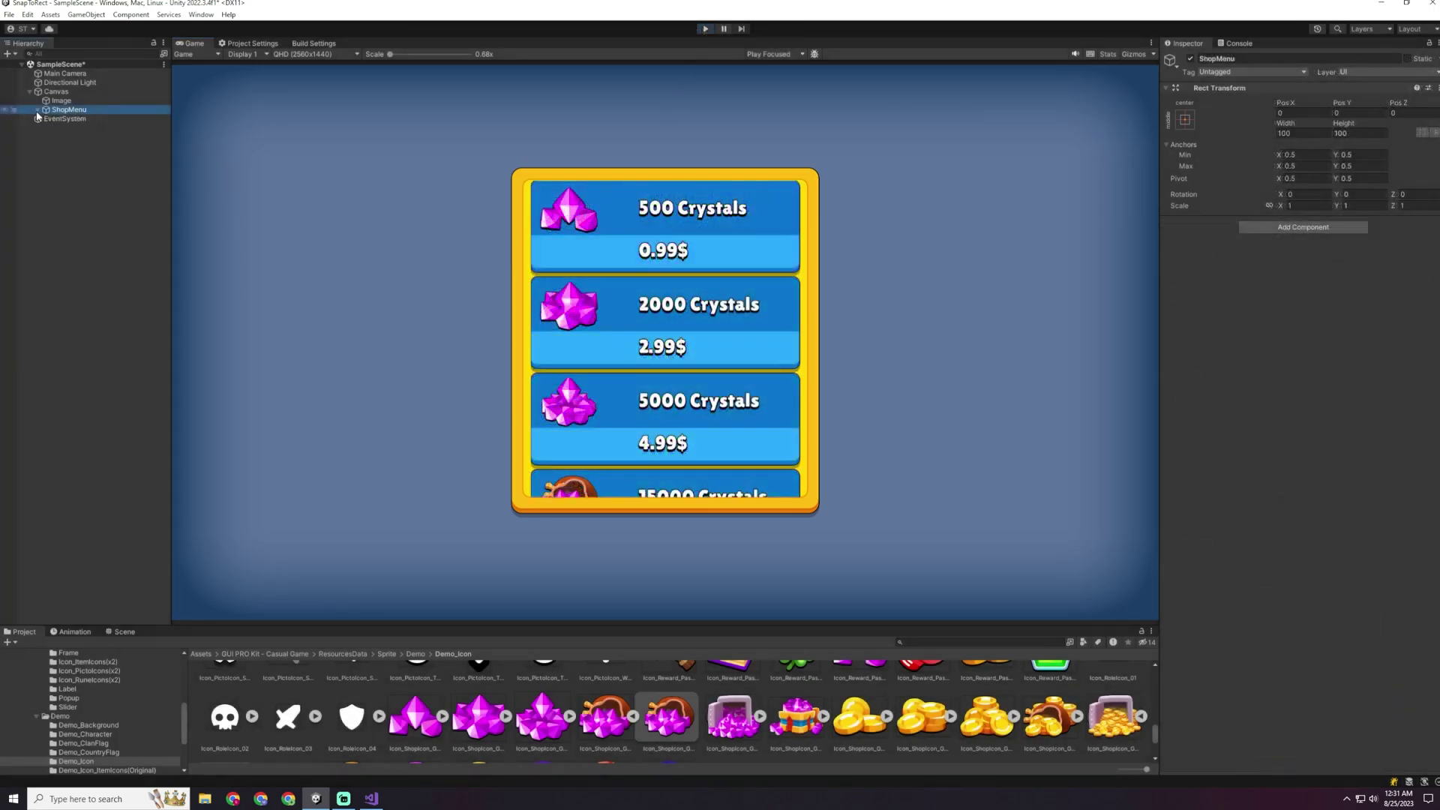
pyautogui.rightClick(59, 112)
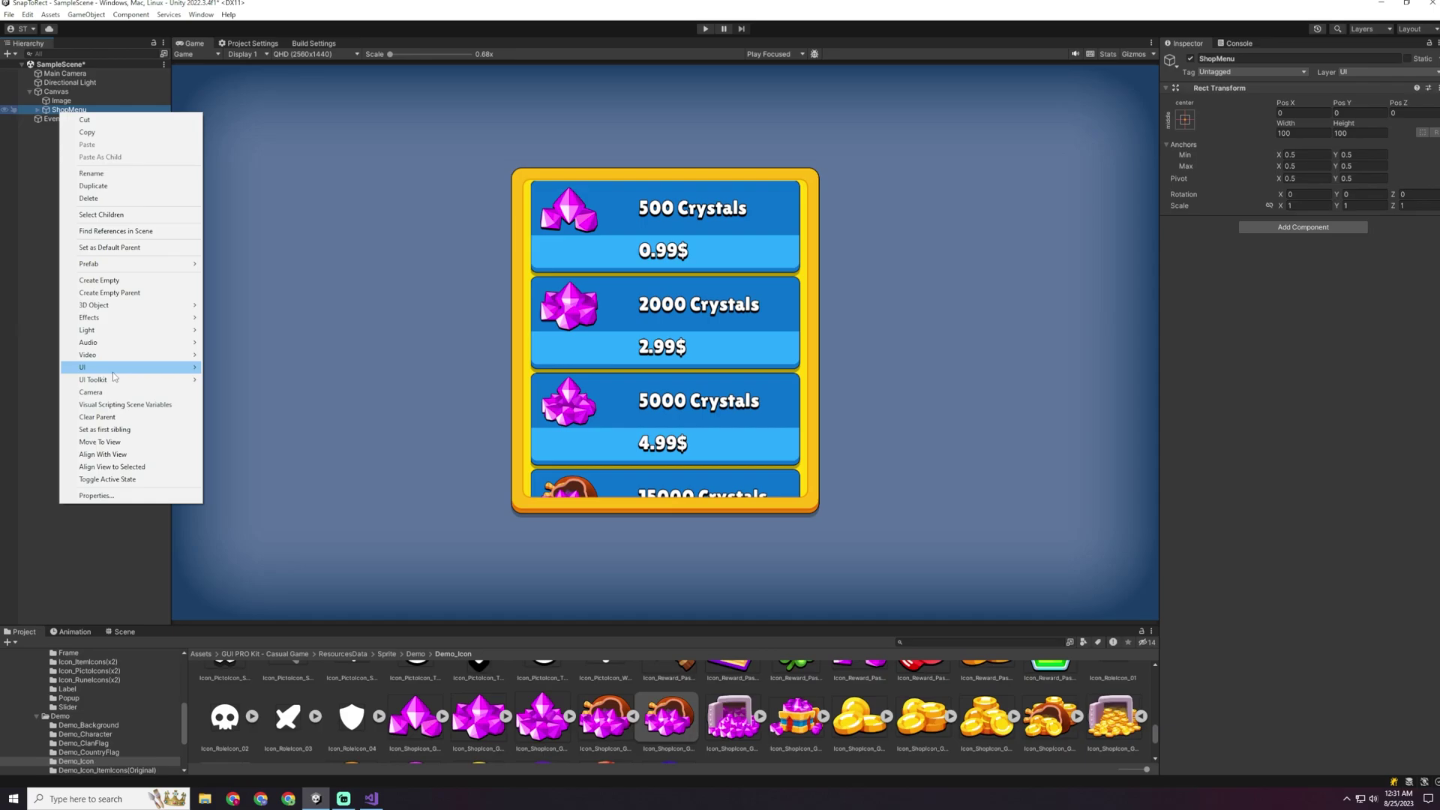
pyautogui.moveTo(117, 368)
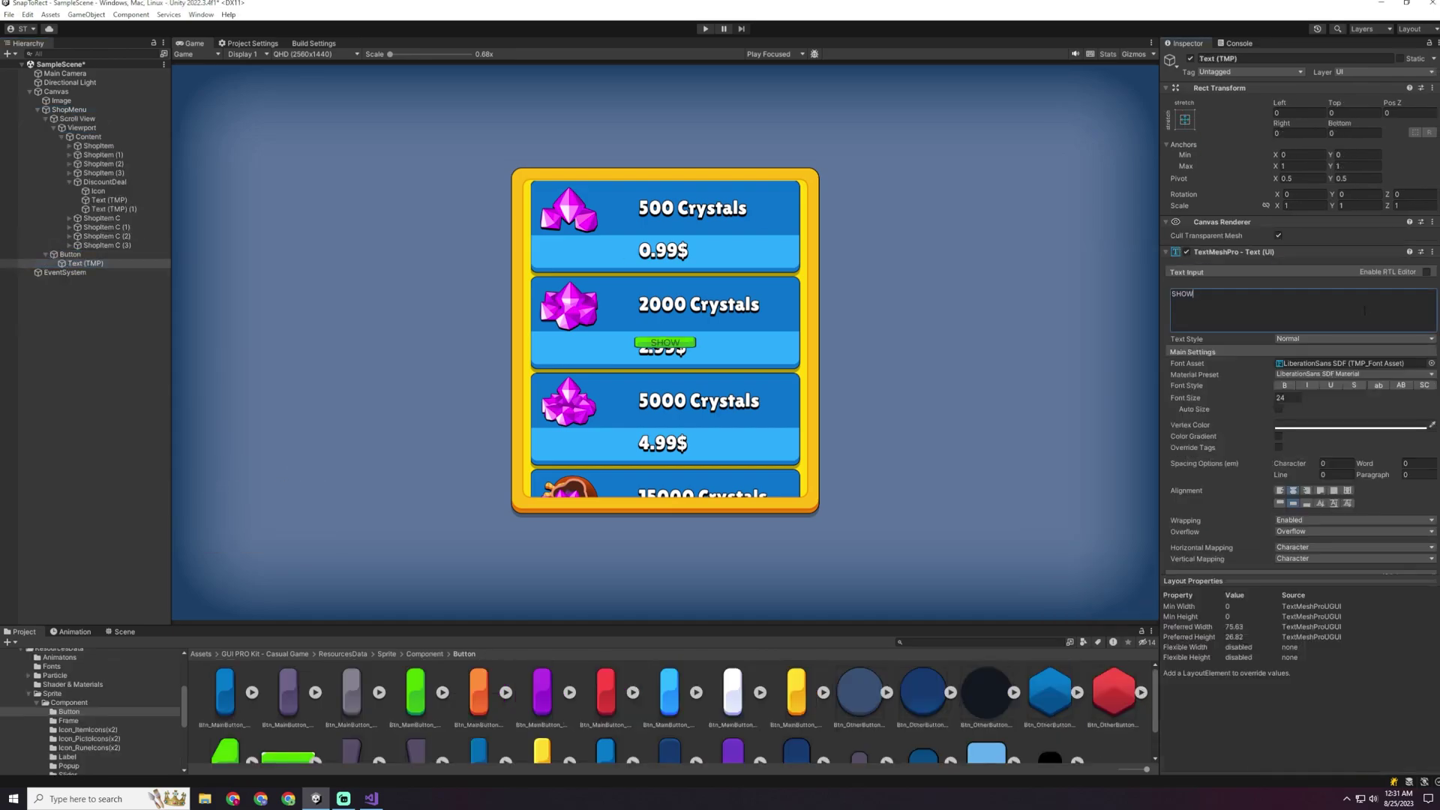
pyautogui.write('SPECIAL DEAL')
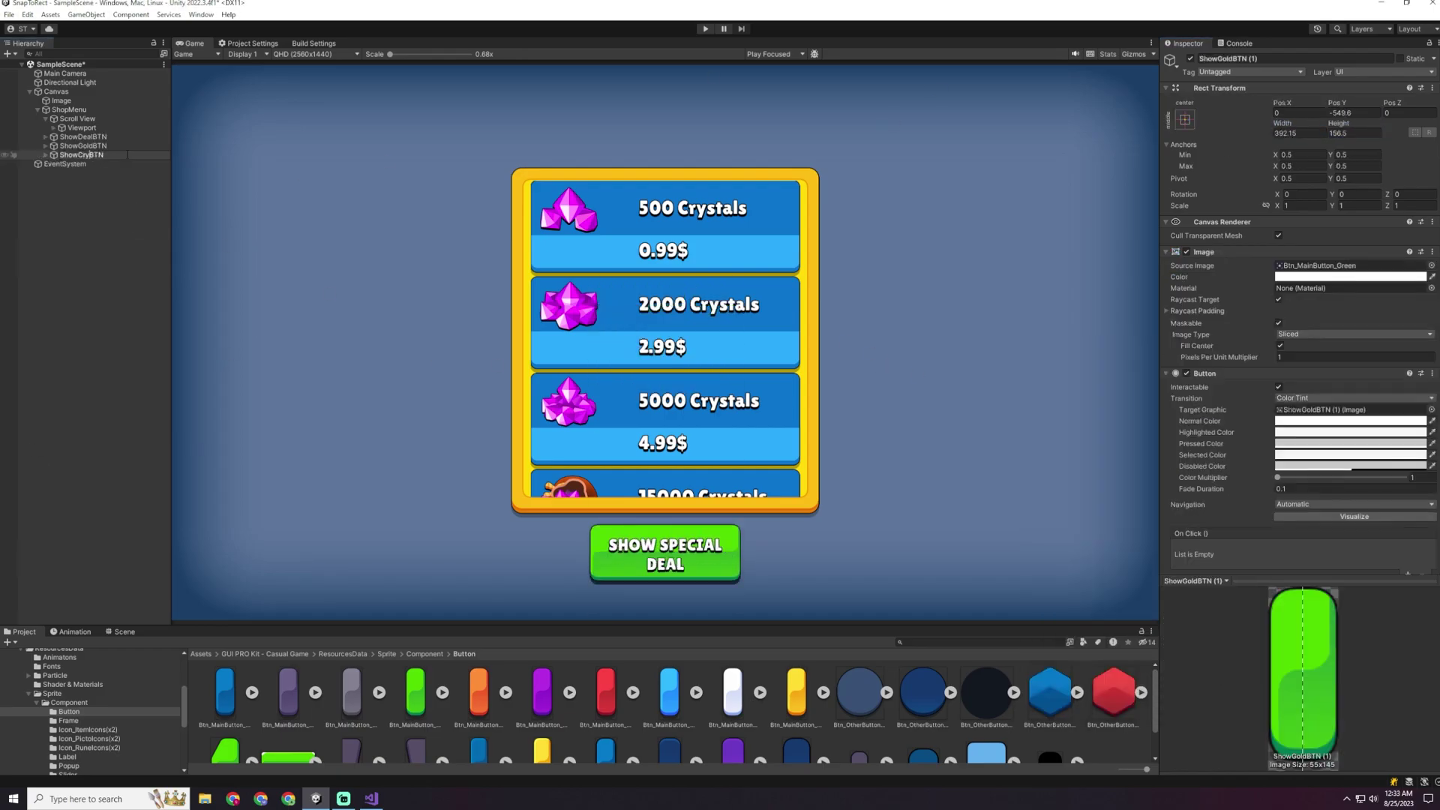
# Step: Name the crystal button ShowCrystalBTN and label the two duplicated buttons Show Gold Deals and Show Crystal Deals
pyautogui.write('stal')
pyautogui.press('Return')
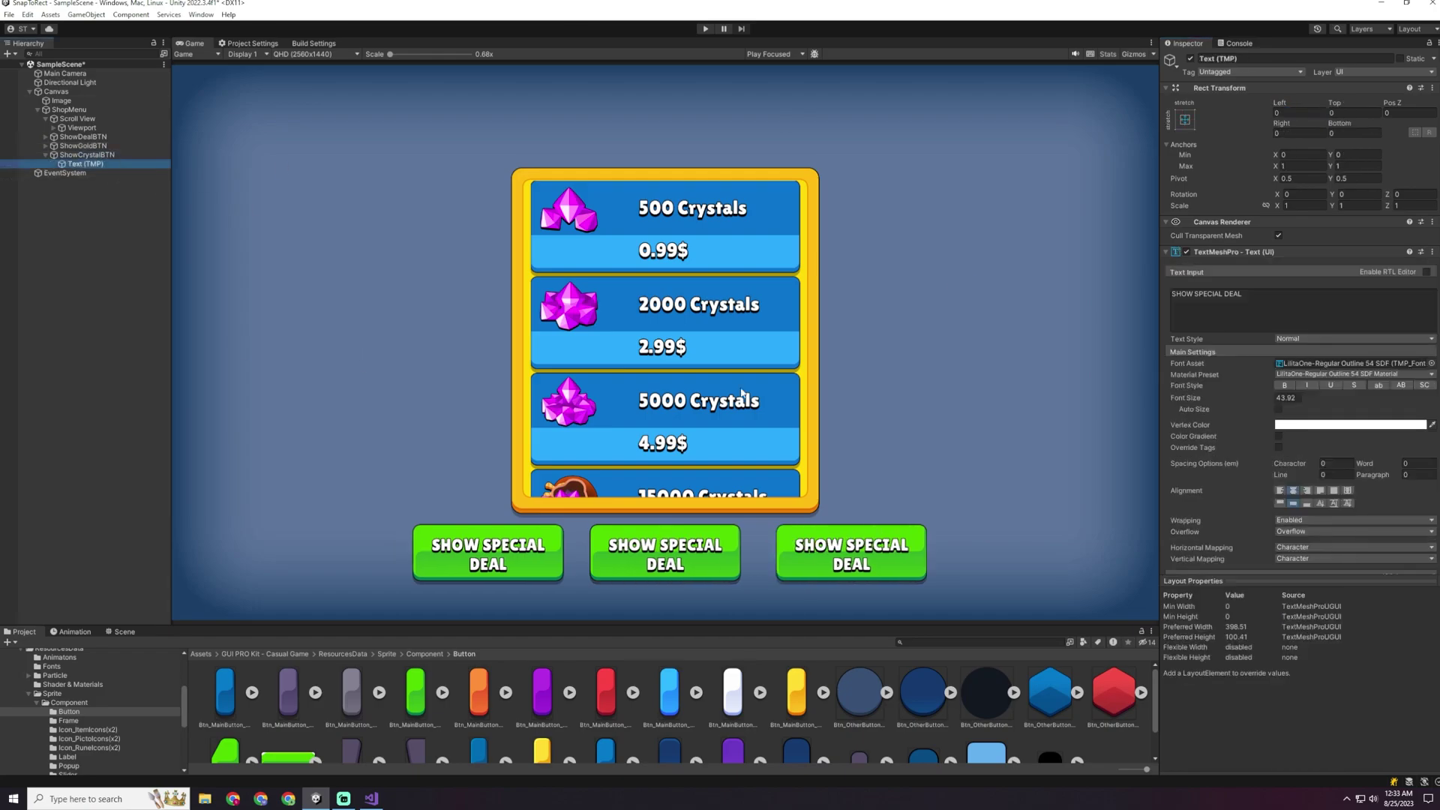
pyautogui.write('Show Crystals')
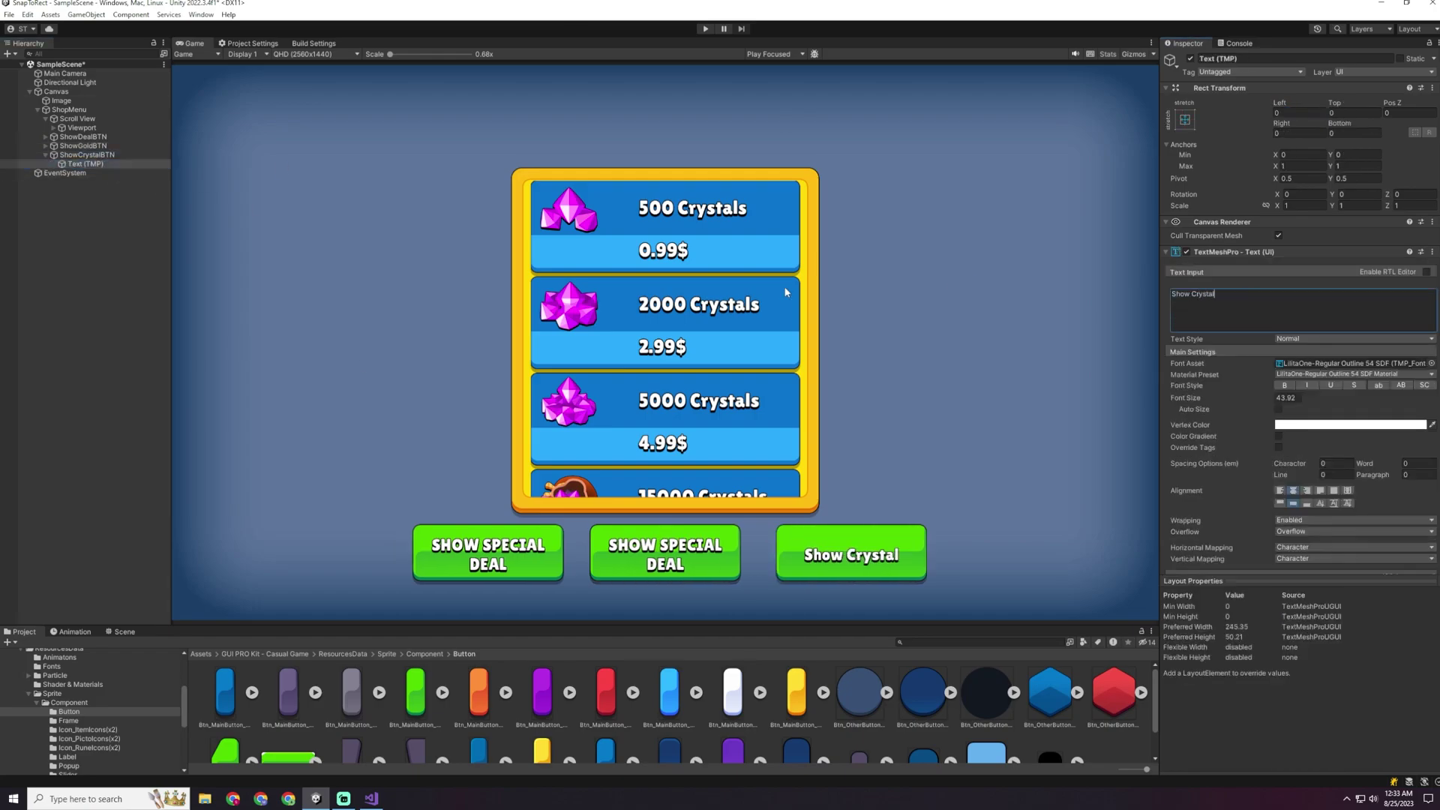
pyautogui.write('Show Gold Deals')
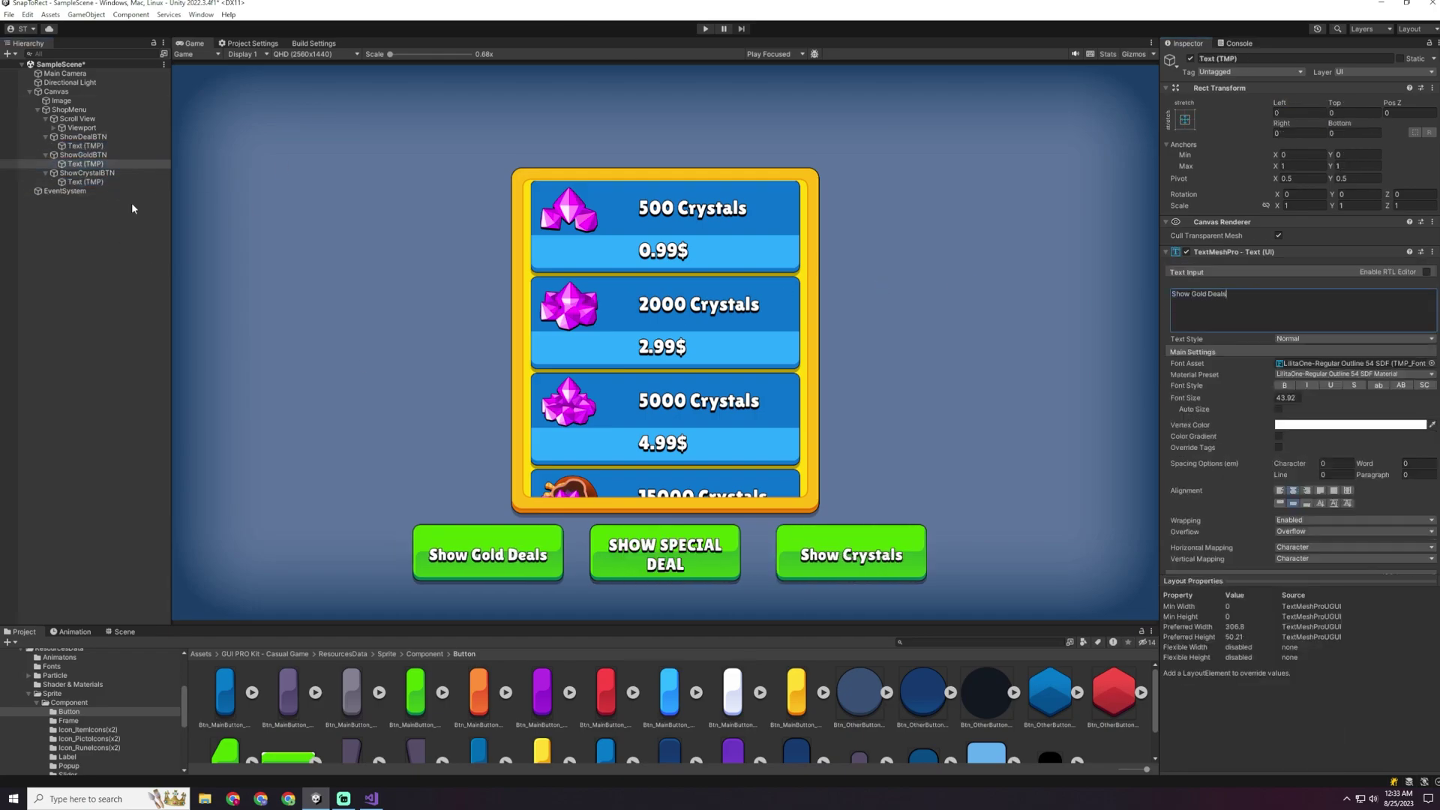
pyautogui.write('Deal')
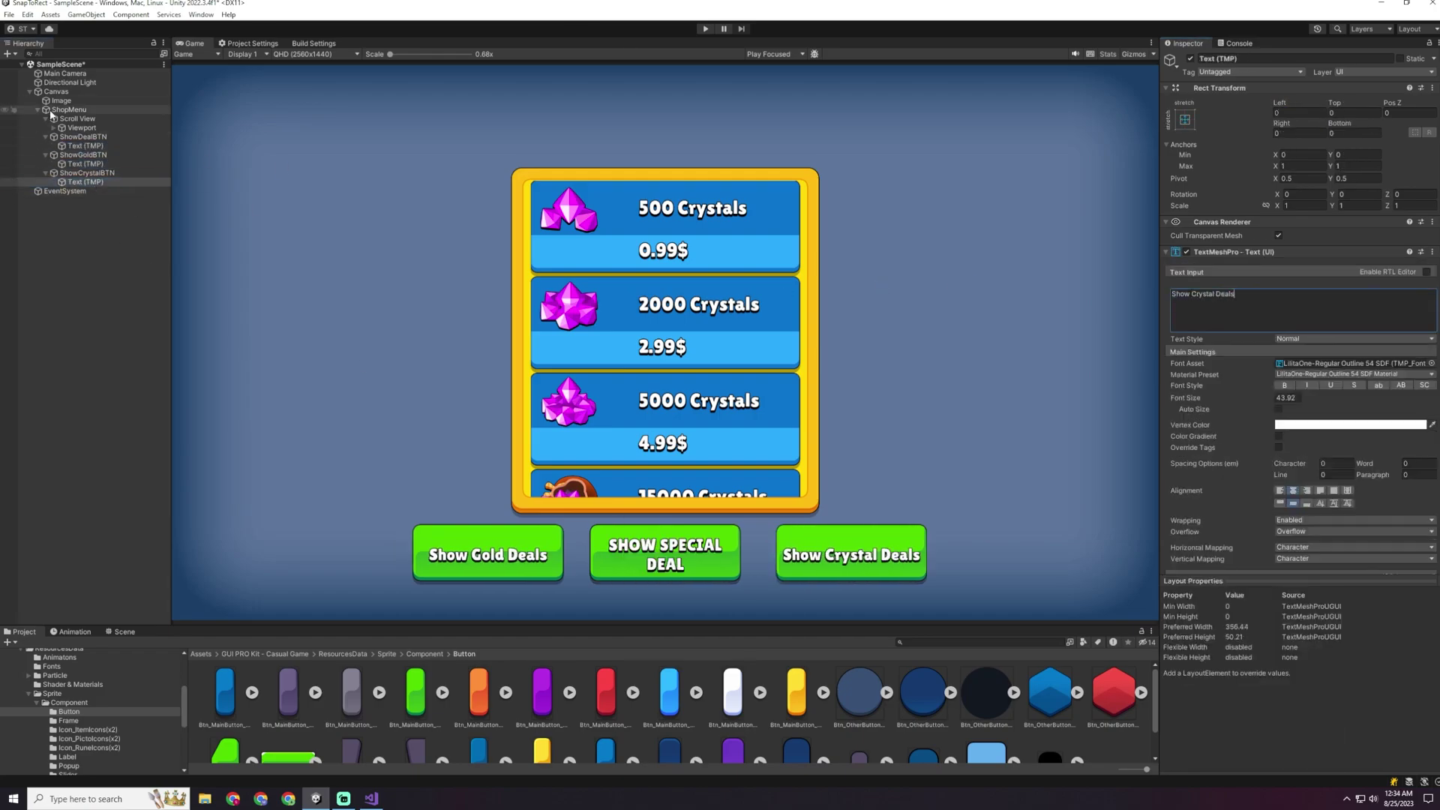
pyautogui.click(45, 137)
pyautogui.click(46, 146)
pyautogui.click(46, 155)
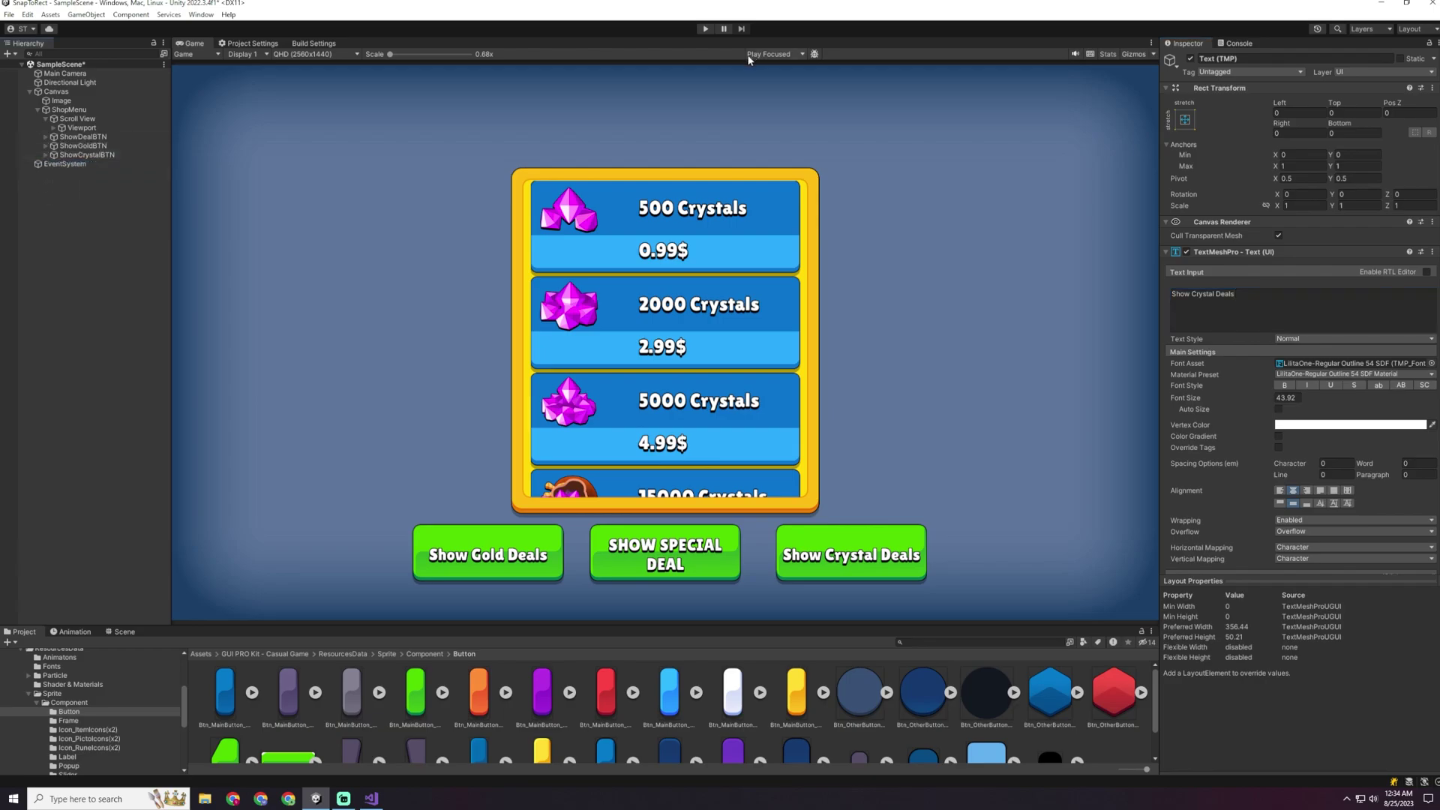
# Step: Play the scene, scroll the shop list down to the gold items, and stop playing
pyautogui.click(705, 29)
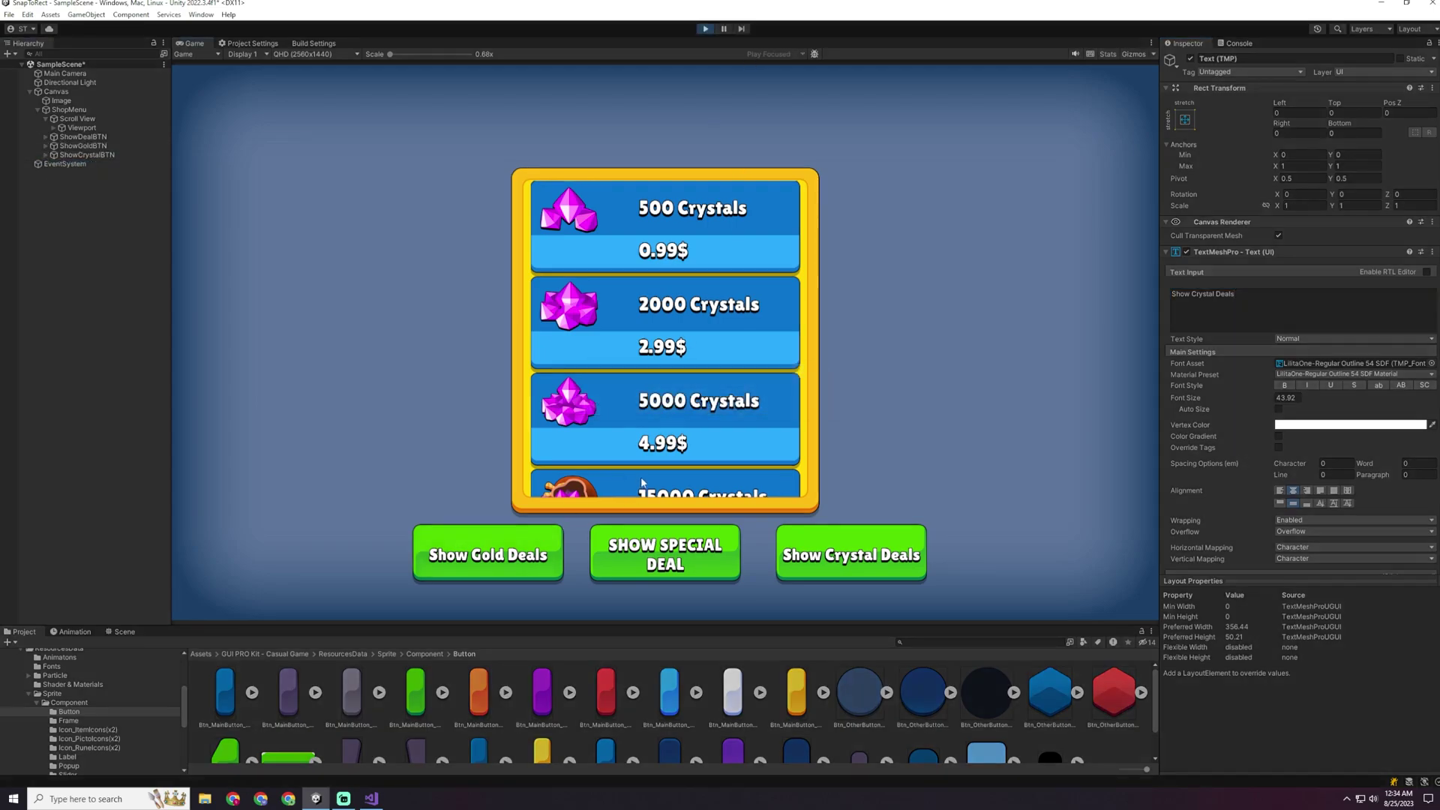
pyautogui.scroll(-5, 650, 296)
pyautogui.scroll(-3, 691, 347)
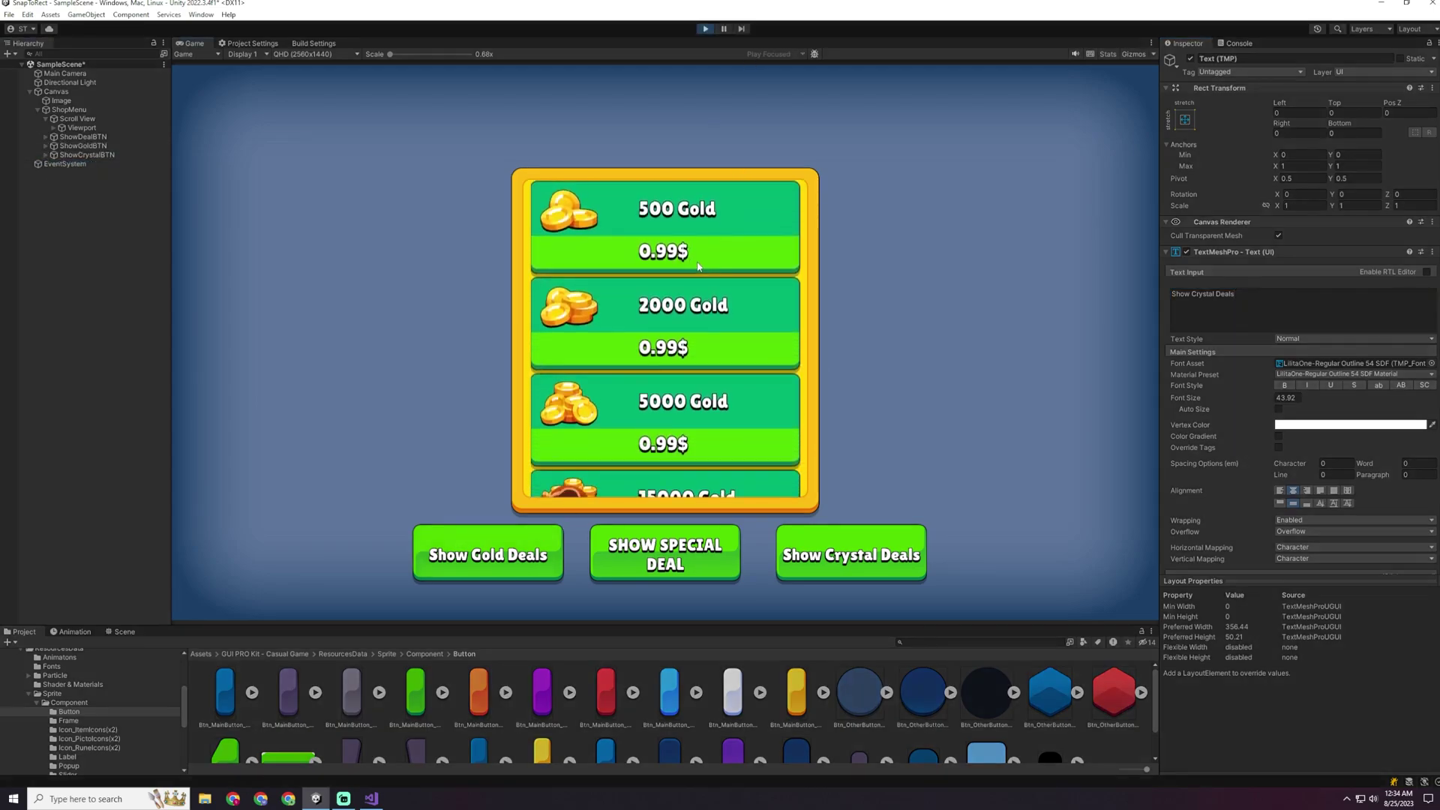
pyautogui.hotkey('ctrl', 'p')
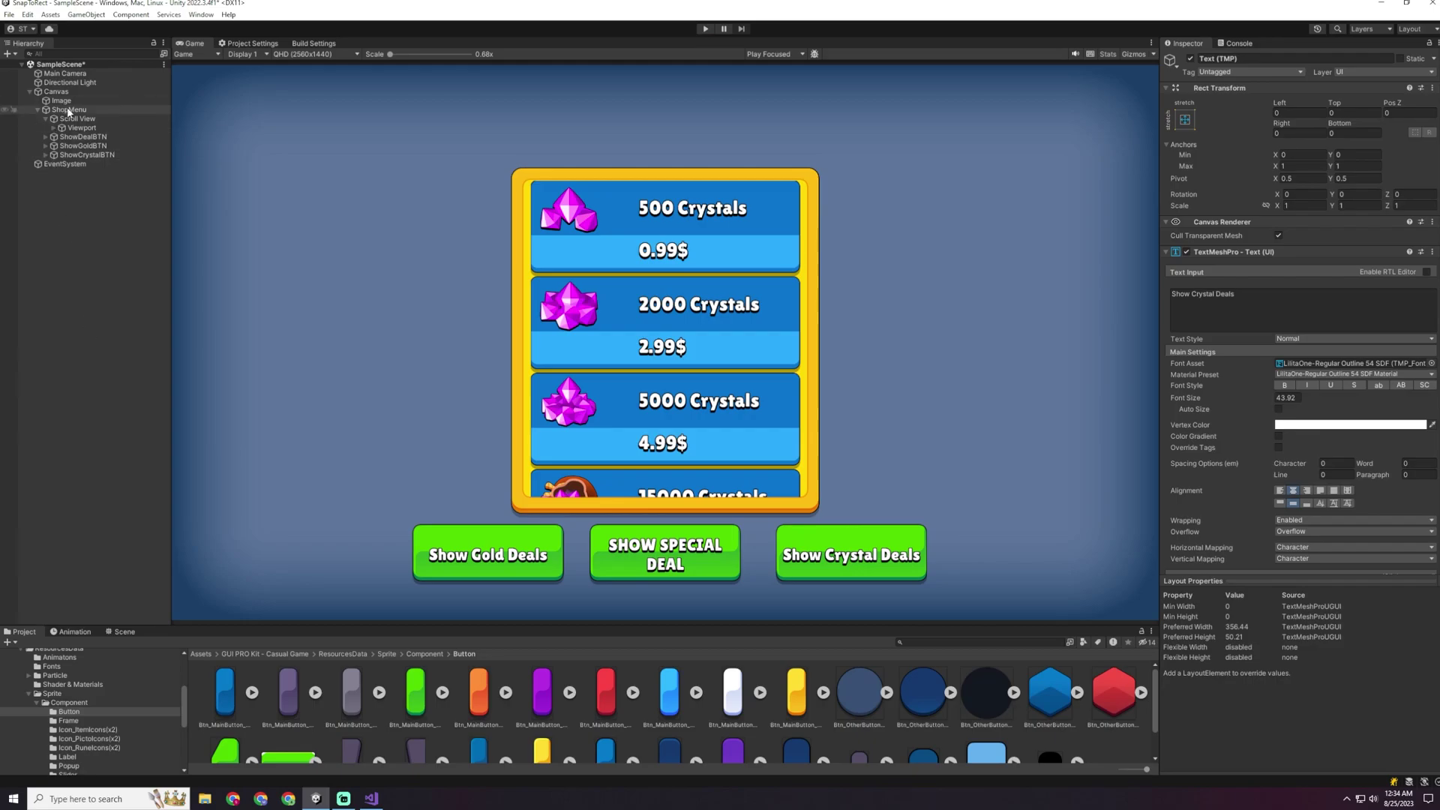
# Step: Add a new script component named ScrollToItem to the ShopMenu object
pyautogui.click(37, 109)
pyautogui.click(68, 110)
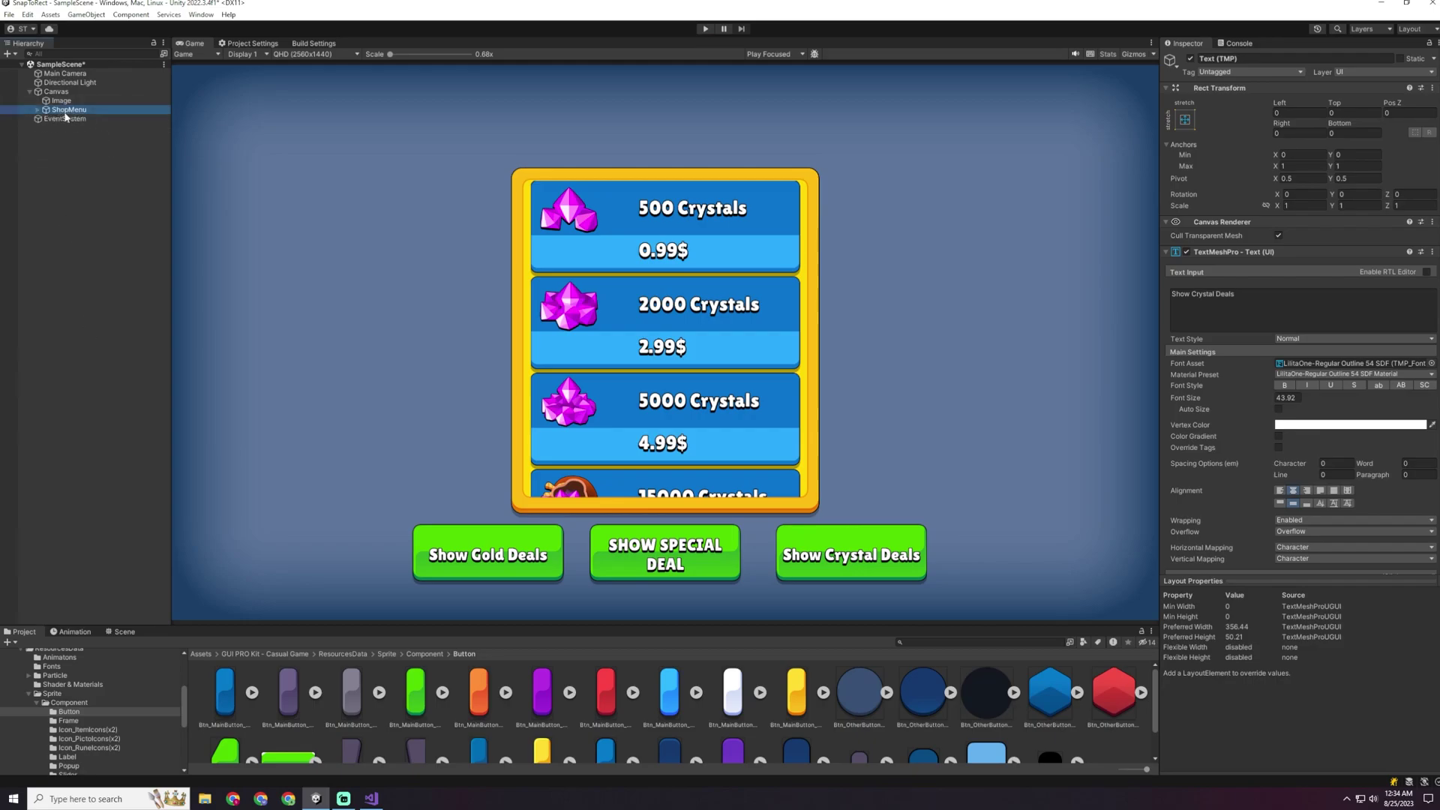
pyautogui.click(1303, 227)
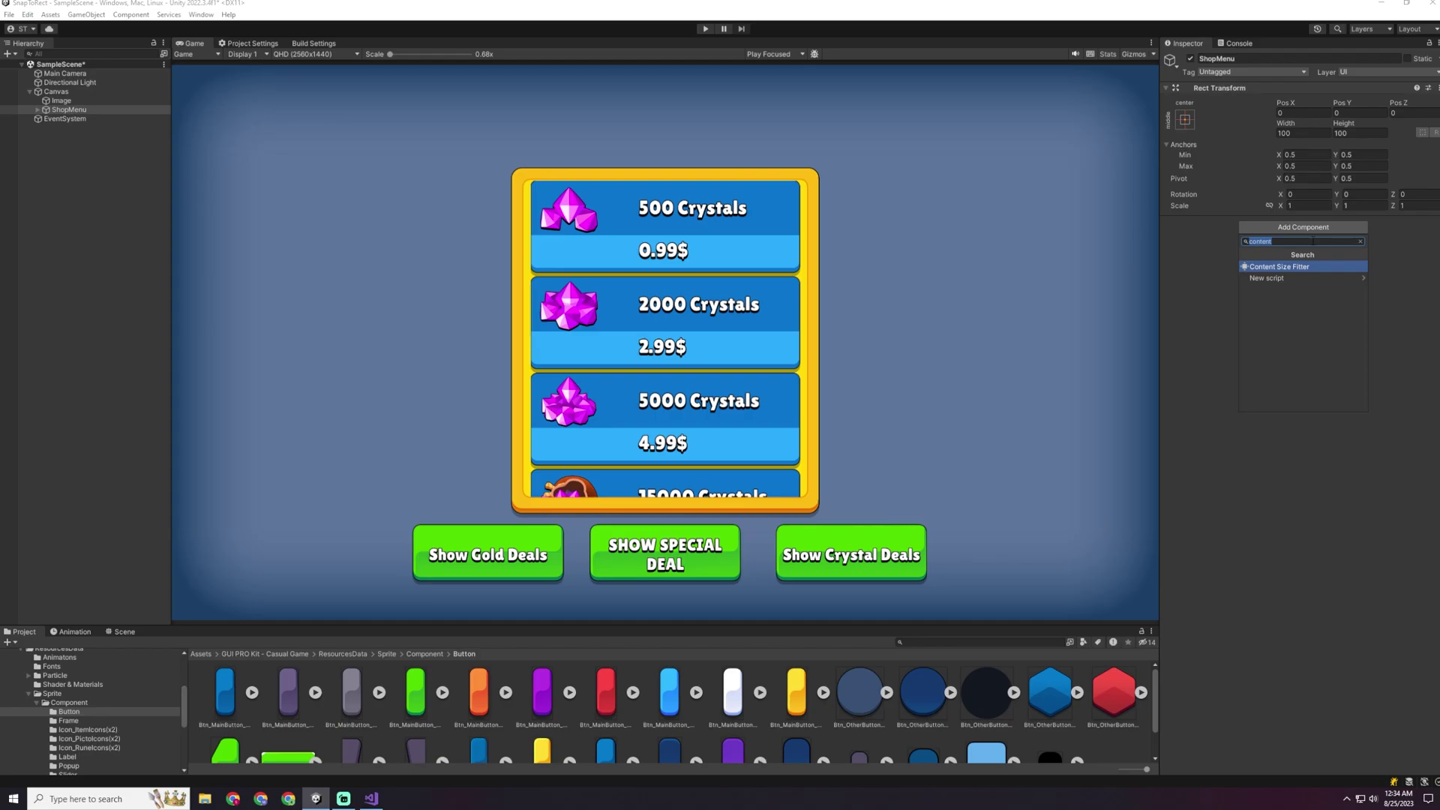
pyautogui.write('ScrollToItem : MonoBehaviour')
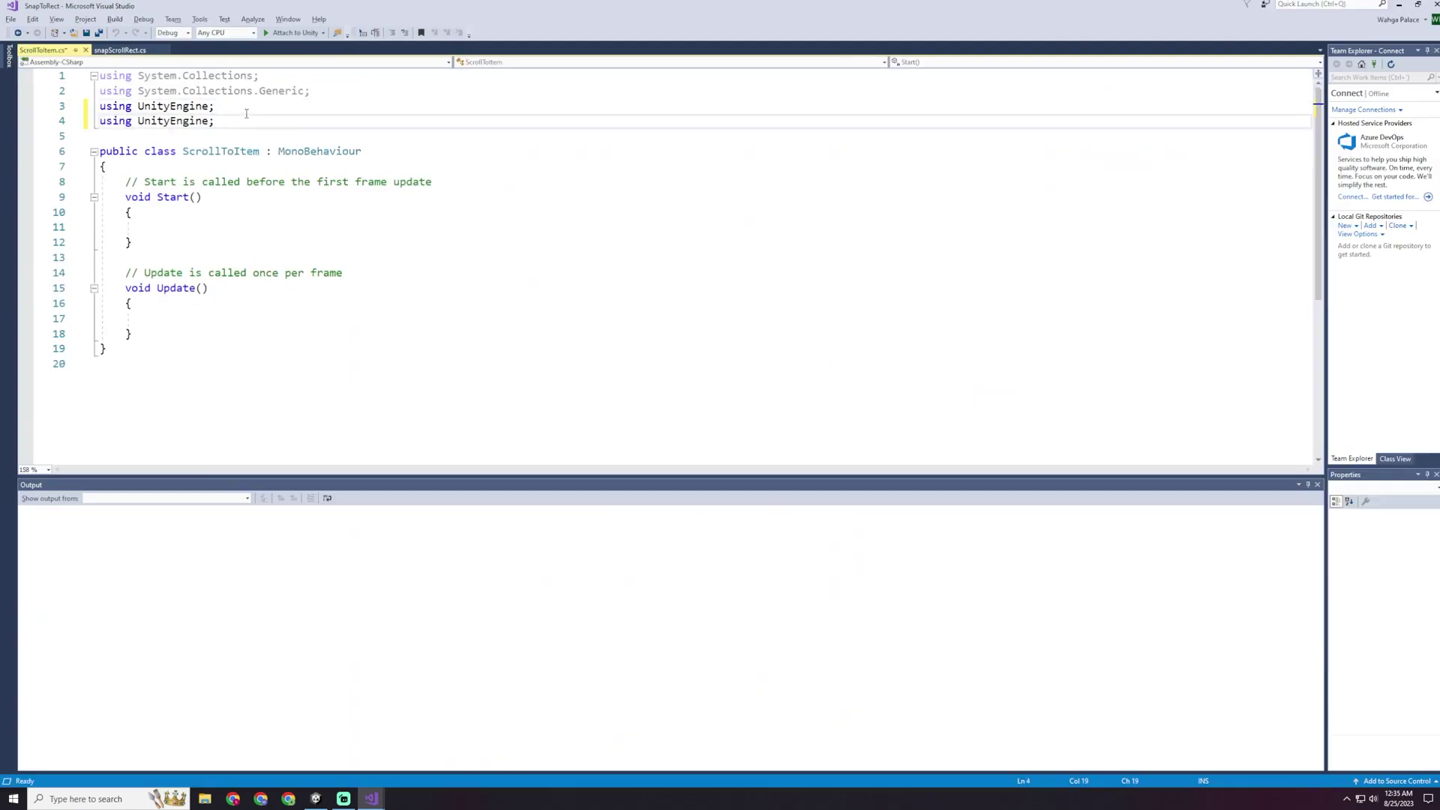
# Step: In Visual Studio, add a using directive for UnityEngine.UI to the ScrollToItem script
pyautogui.write('.ui')
pyautogui.press('Tab')
pyautogui.click(182, 171)
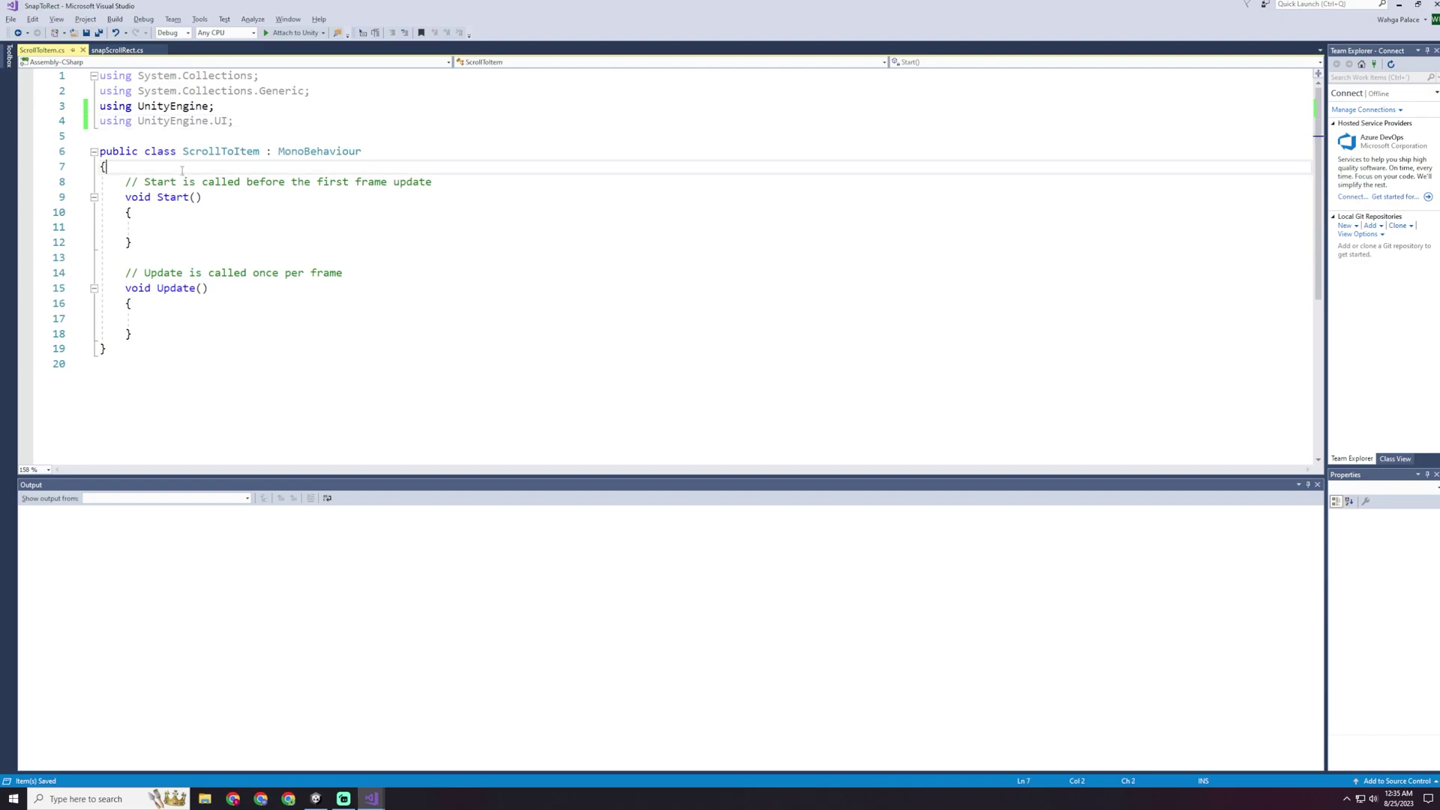
# Step: Declare a public ScrollRect named scrollRect and a public RectTransform named contentPanel in the ScrollToItem class, and save the script
pyautogui.press('Return')
pyautogui.write('public scrollre')
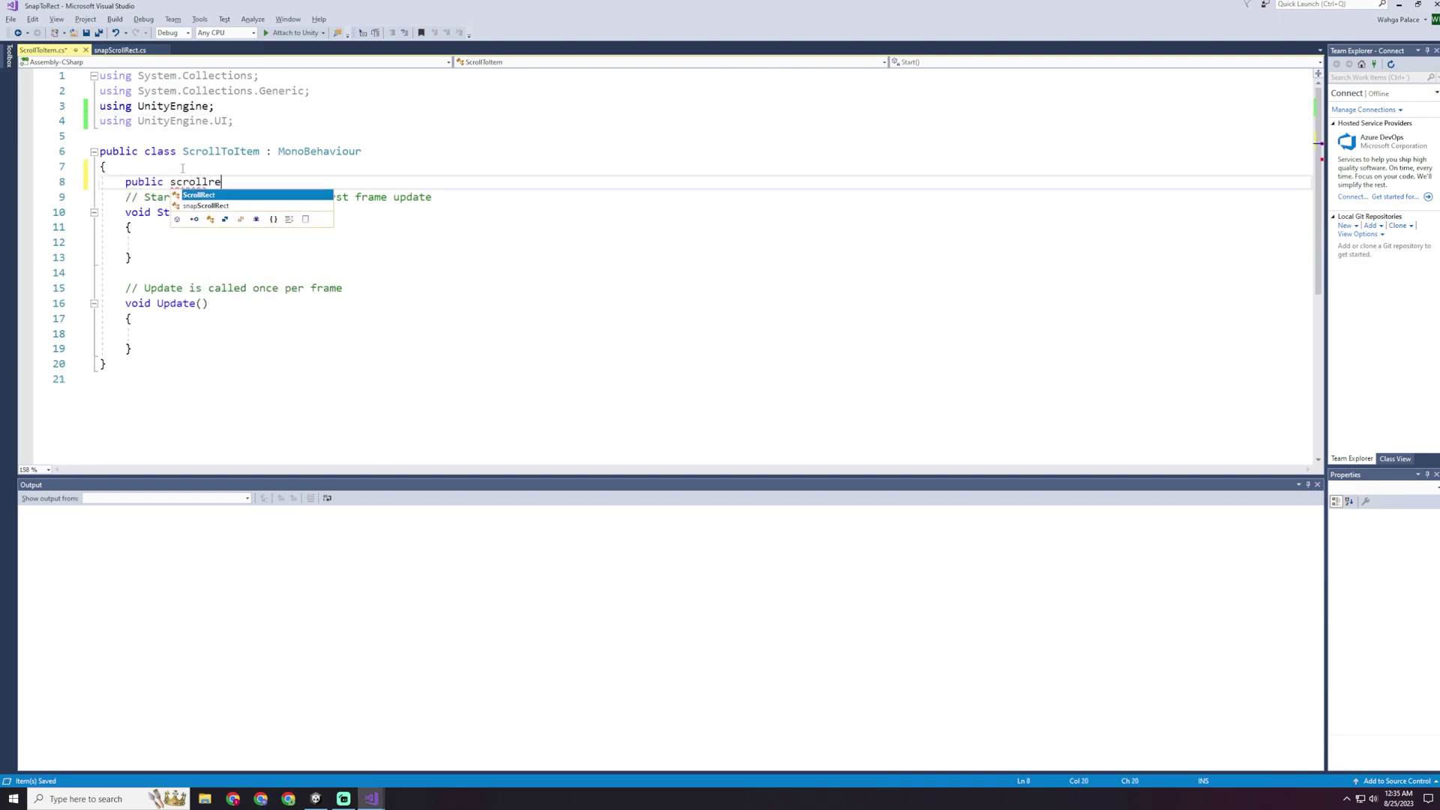
pyautogui.press('Tab')
pyautogui.write('scrollRec')
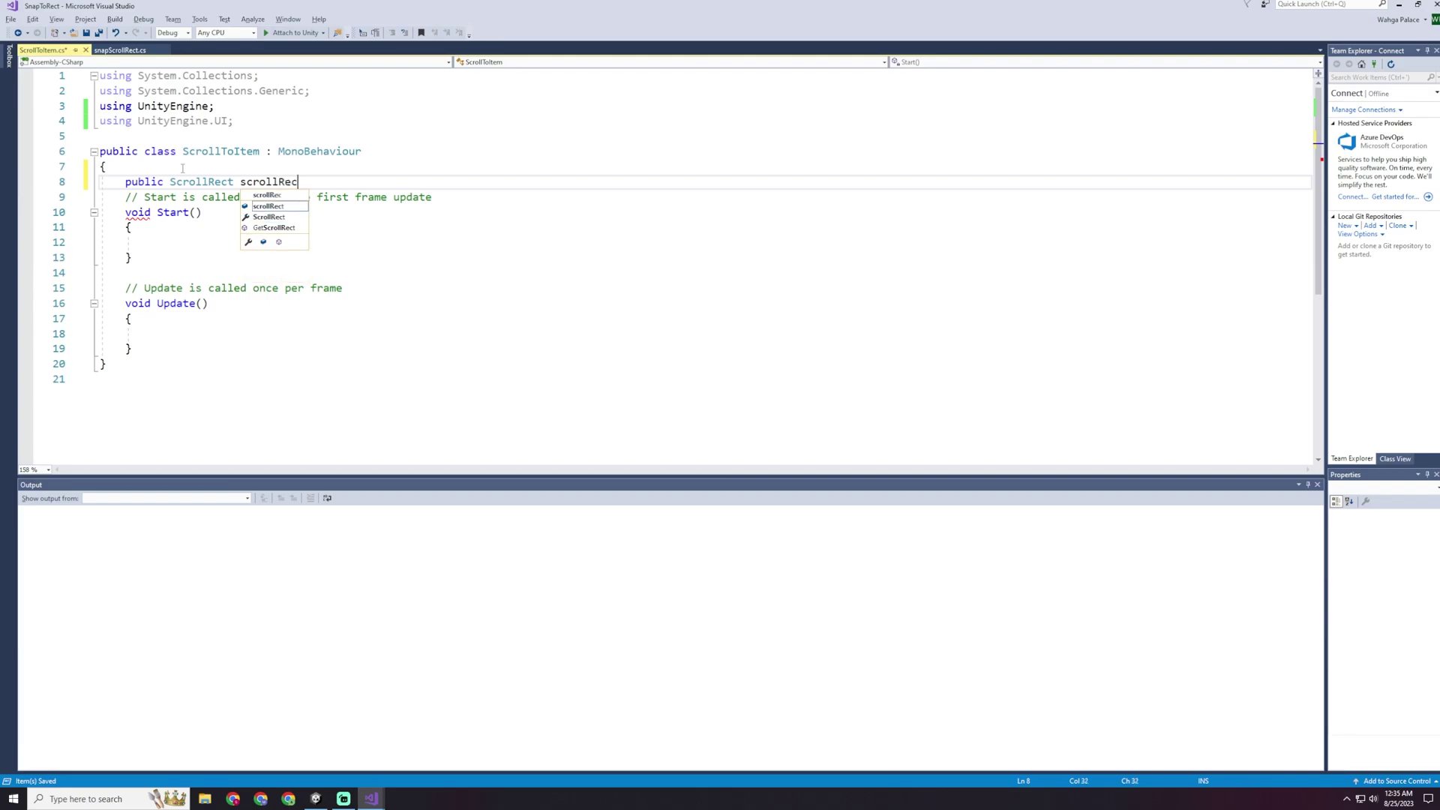
pyautogui.write('t;')
pyautogui.press('Return')
pyautogui.write('public rectt')
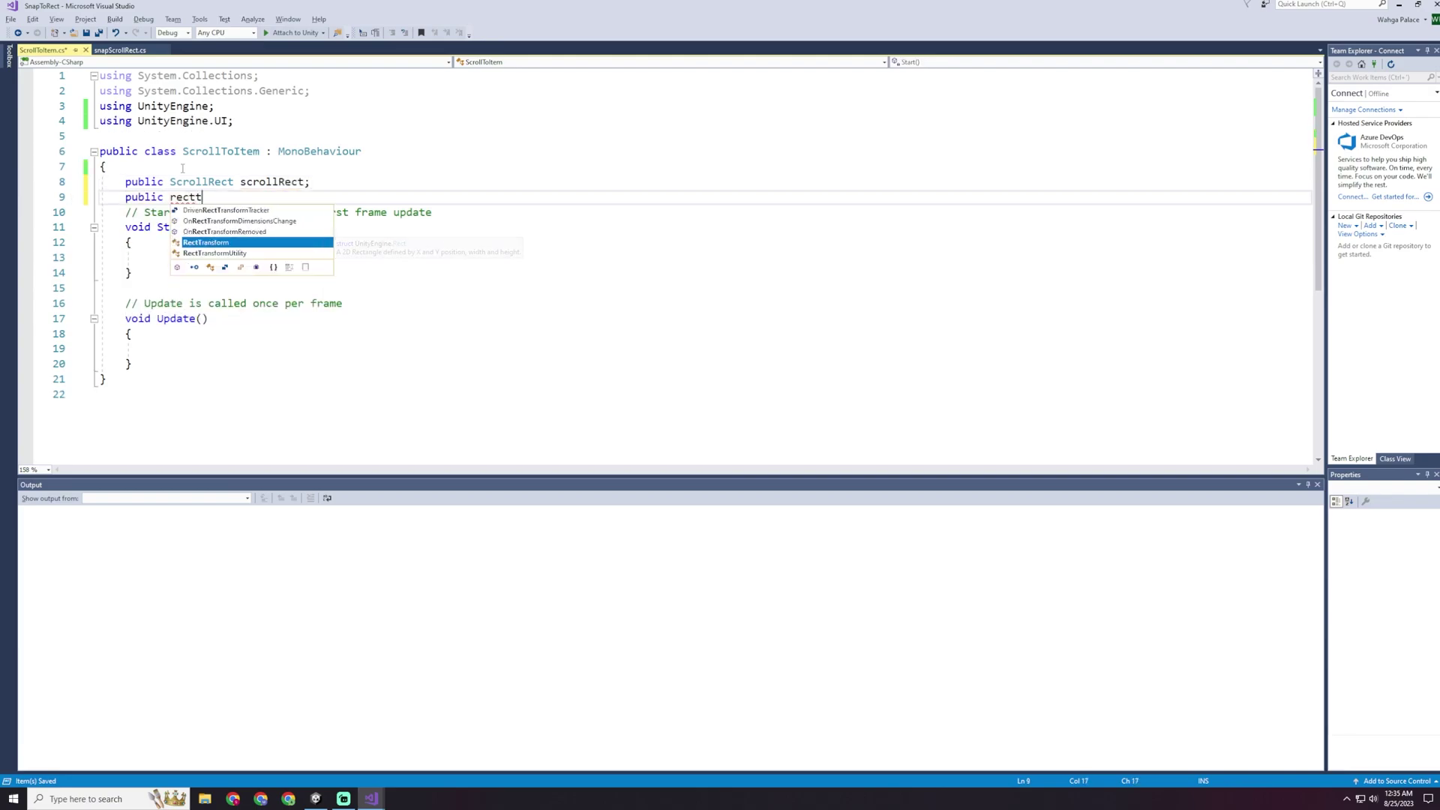
pyautogui.write(' contentPanel')
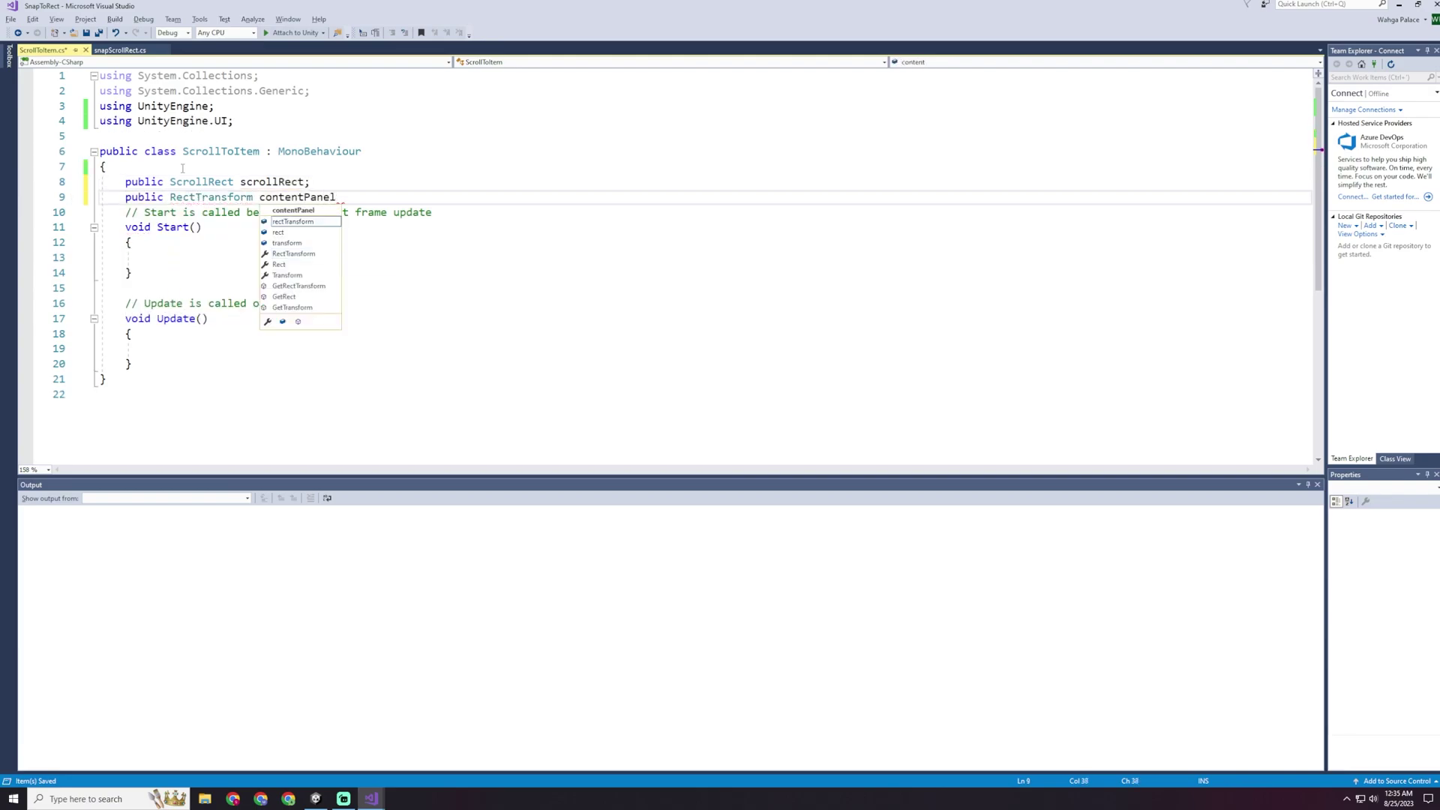
pyautogui.write(';')
pyautogui.hotkey('ctrl', 's')
# Step: Delete the default Start and Update methods with their comments, leaving blank lines below the two variables
pyautogui.moveTo(138, 364); pyautogui.dragTo(123, 213)
pyautogui.press('BackSpace')
pyautogui.press('Return')
pyautogui.press('Return')
pyautogui.press('Return')
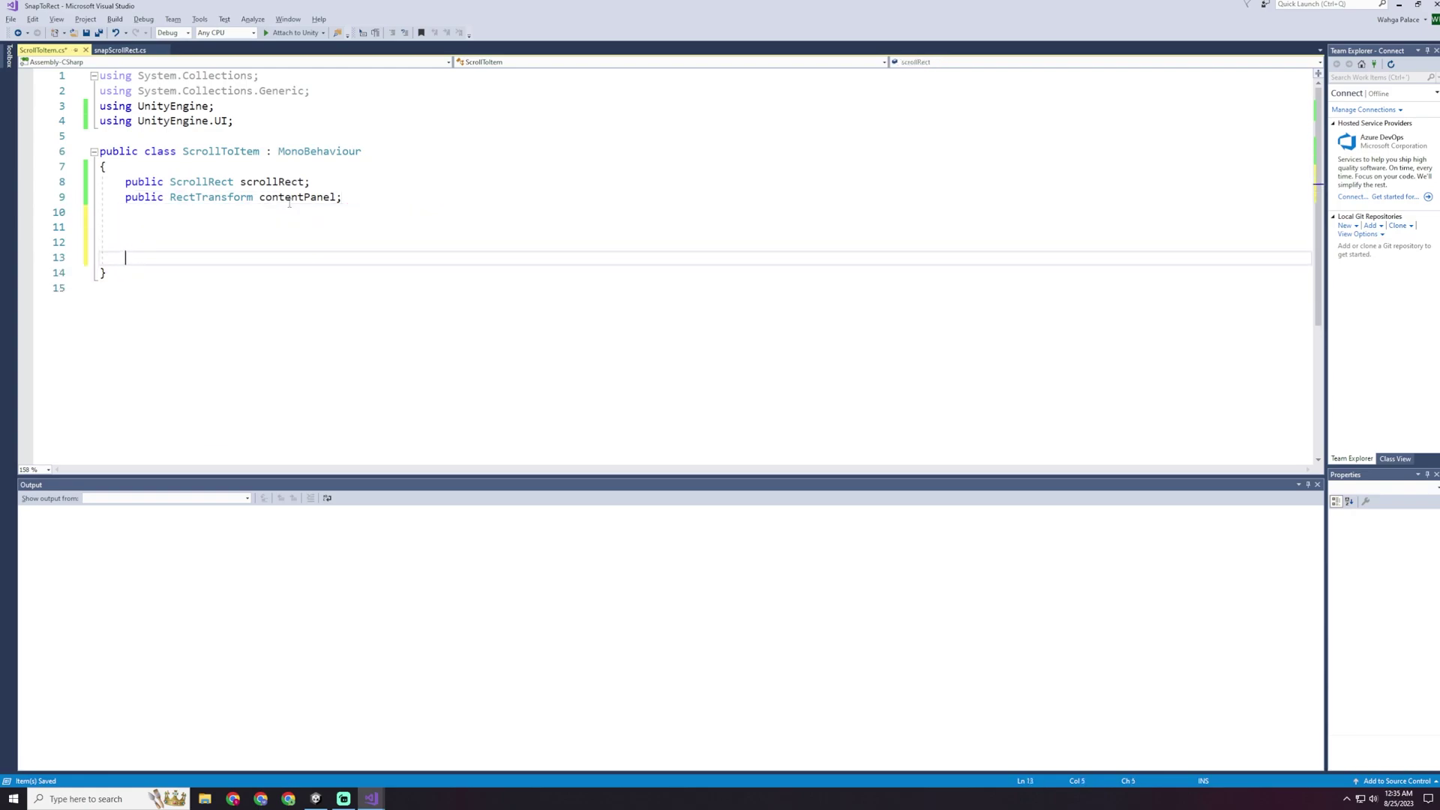
# Step: Add an empty public void method OnClickScrollTo that takes a RectTransform parameter named target
pyautogui.write('public void')
pyautogui.write('On')
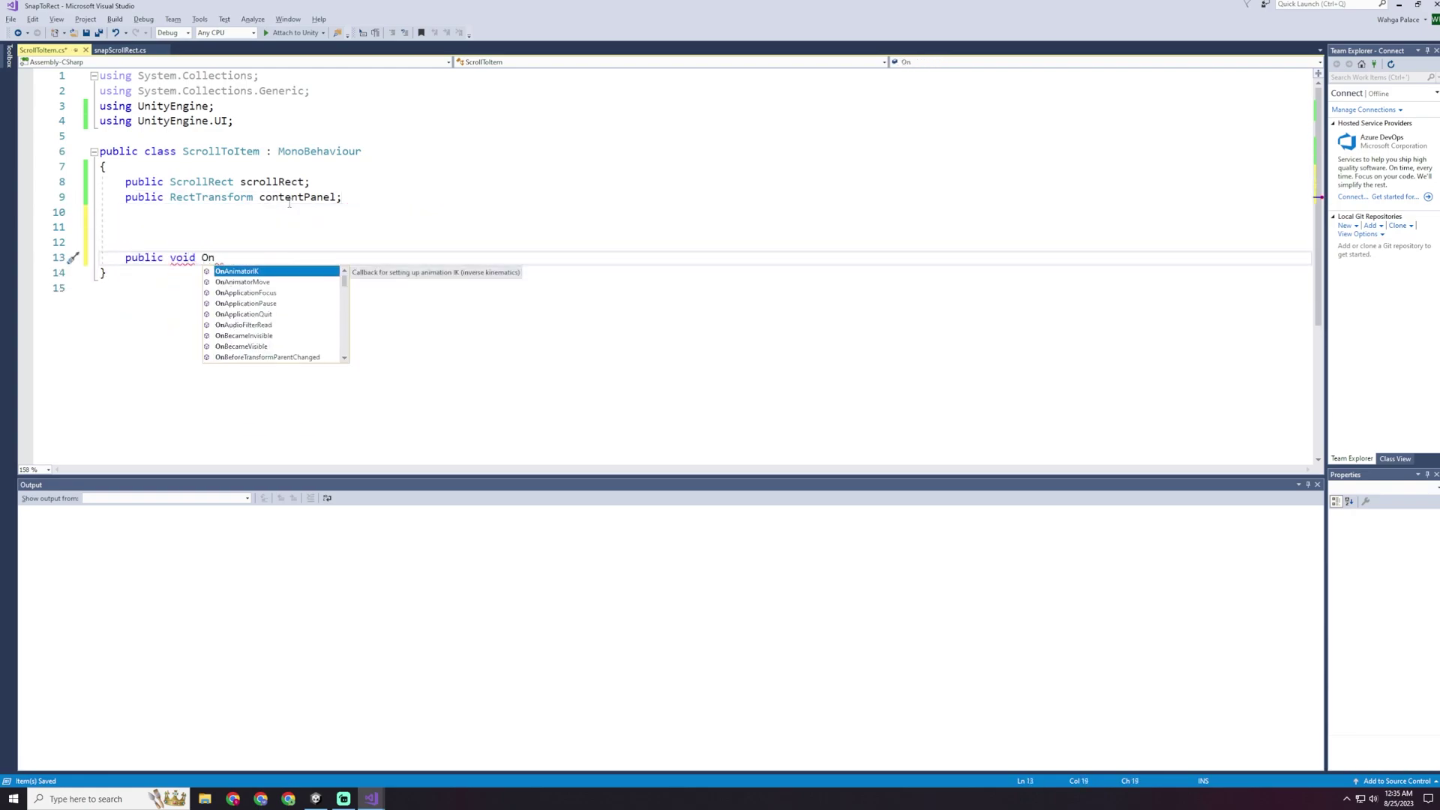
pyautogui.write('ClickScrollTo()')
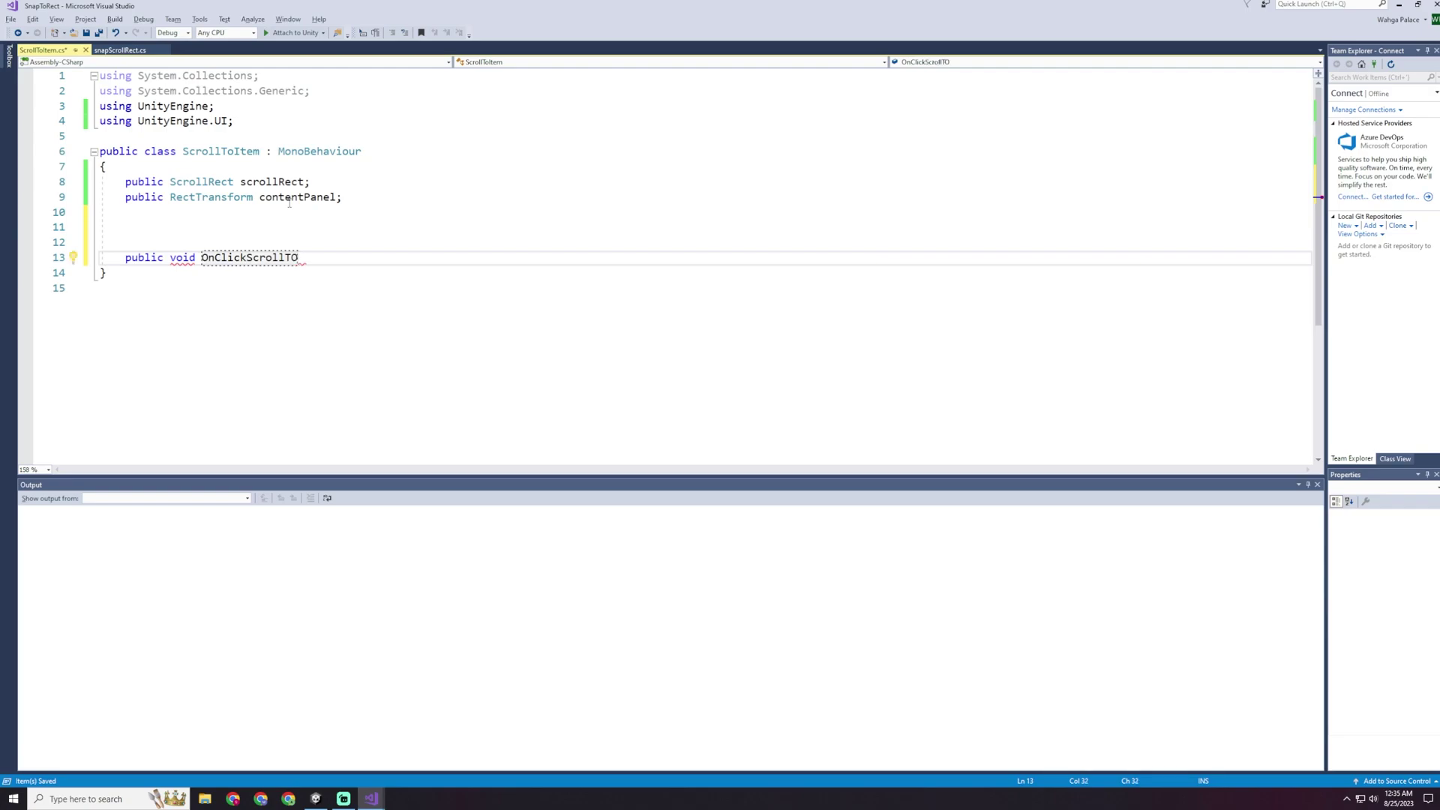
pyautogui.press('Return')
pyautogui.write('{ }')
pyautogui.click(303, 258)
pyautogui.write('RectTransform ')
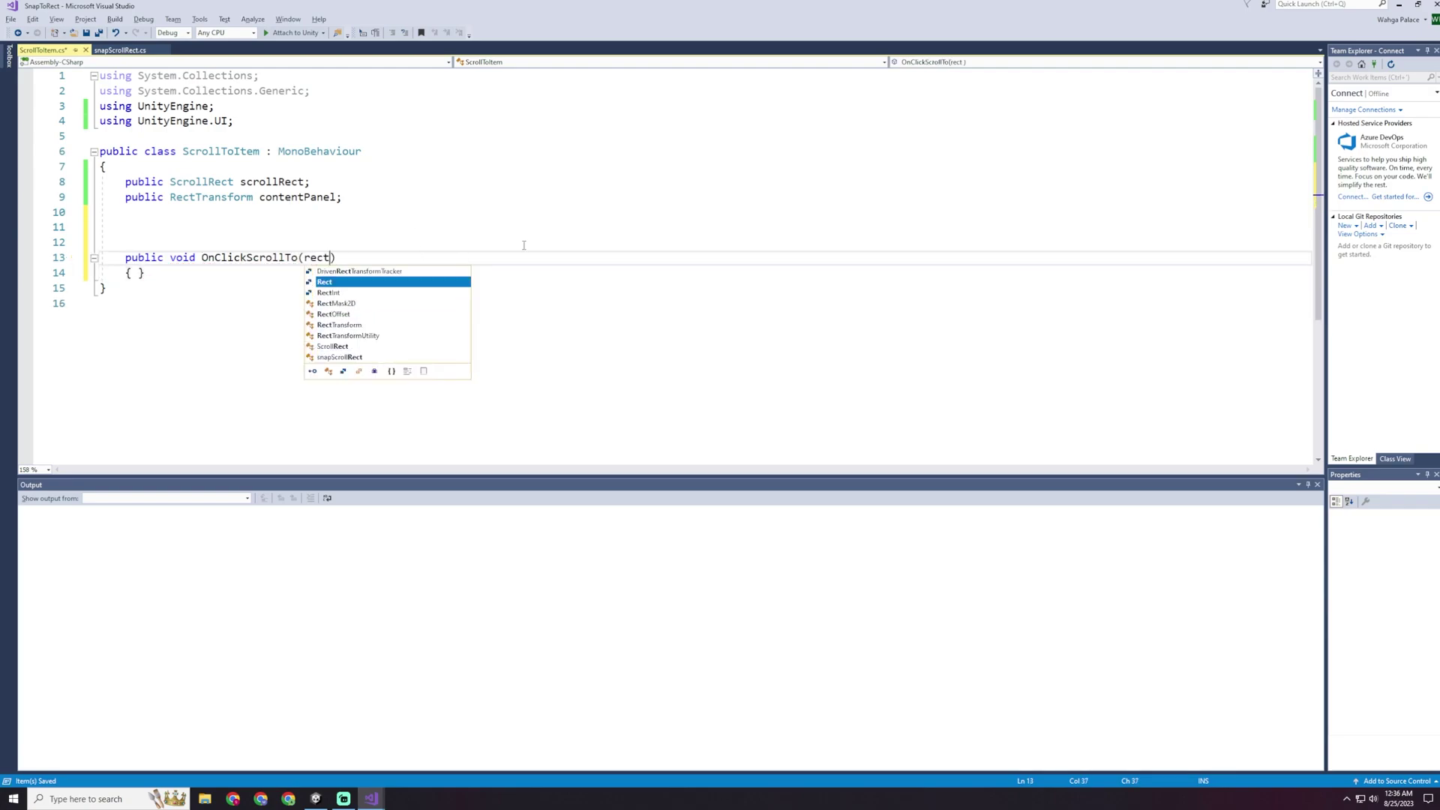
pyautogui.write('target')
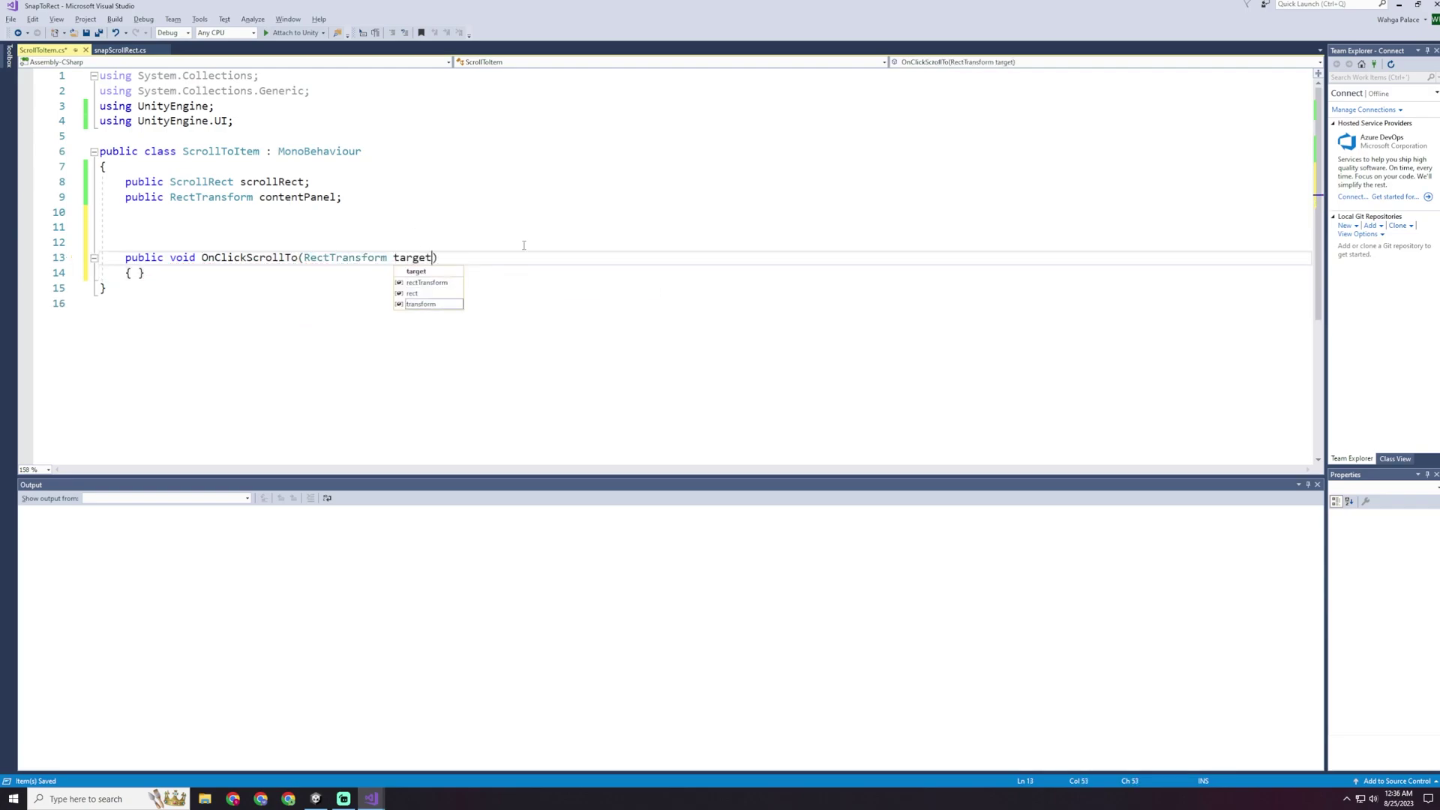
pyautogui.press('Escape')
pyautogui.press('Down')
pyautogui.press('Left')
pyautogui.press('Return')
pyautogui.press('Return')
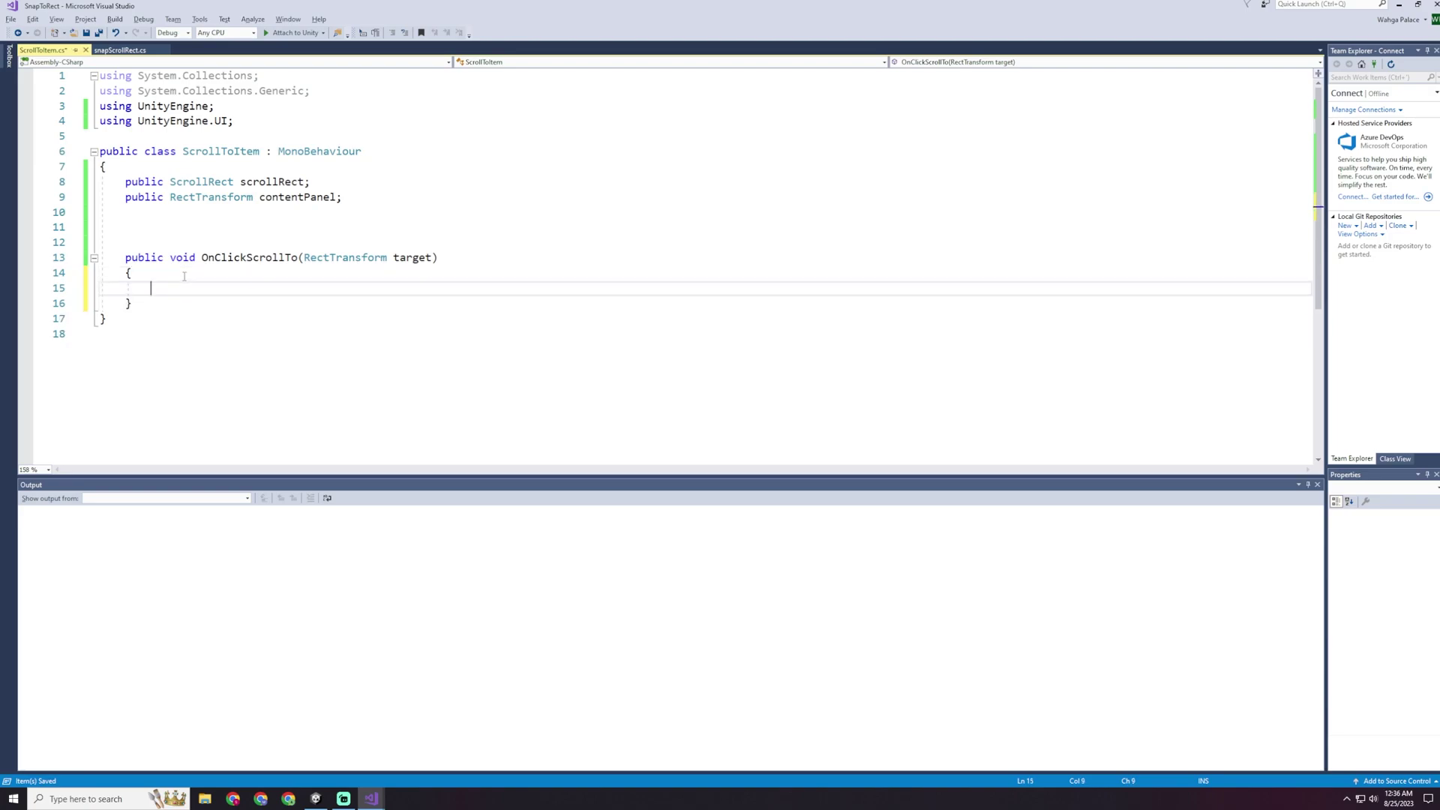
# Step: Call Canvas.ForceUpdateCanvases() as the first statement of the OnClickScrollTo method
pyautogui.write('Canva')
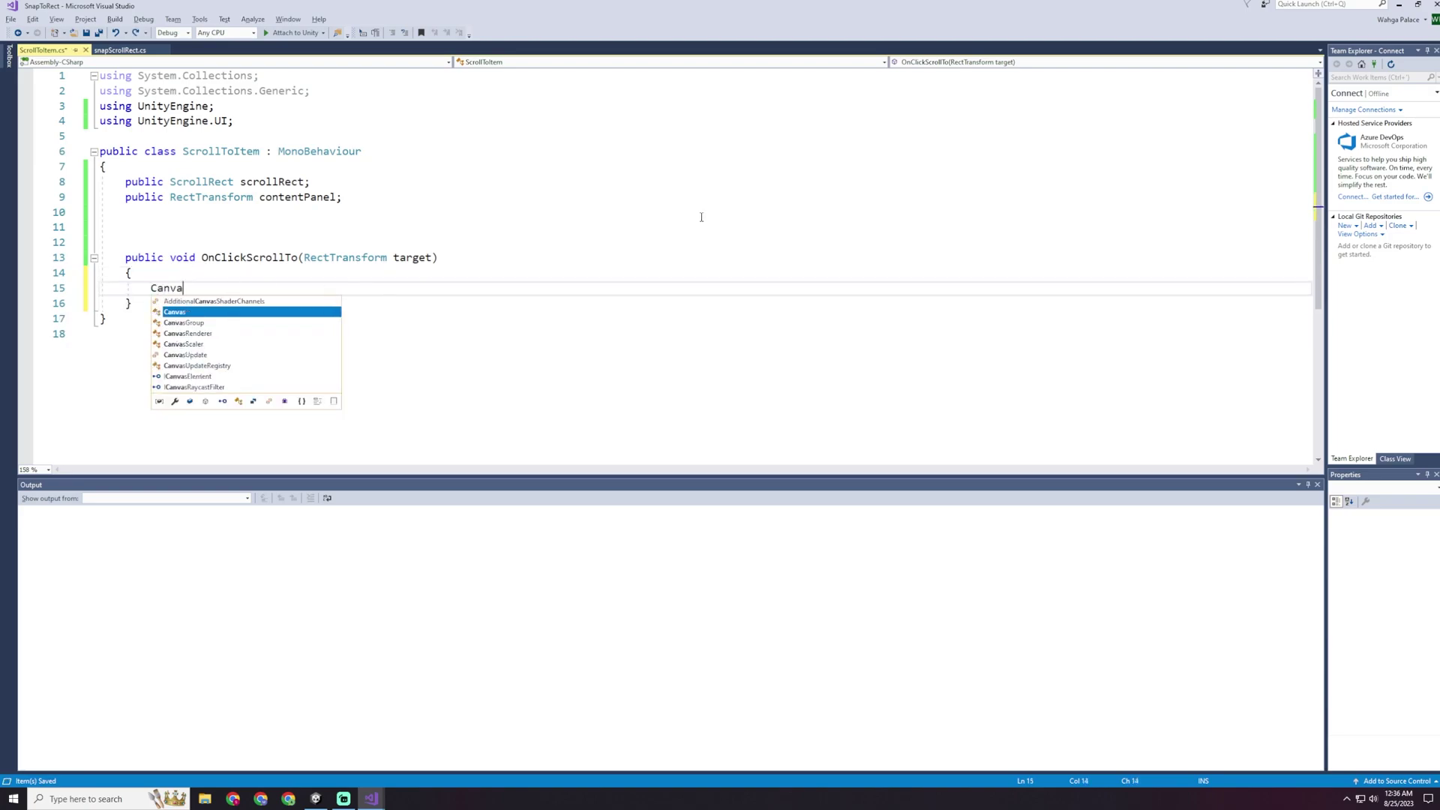
pyautogui.write('s.forc')
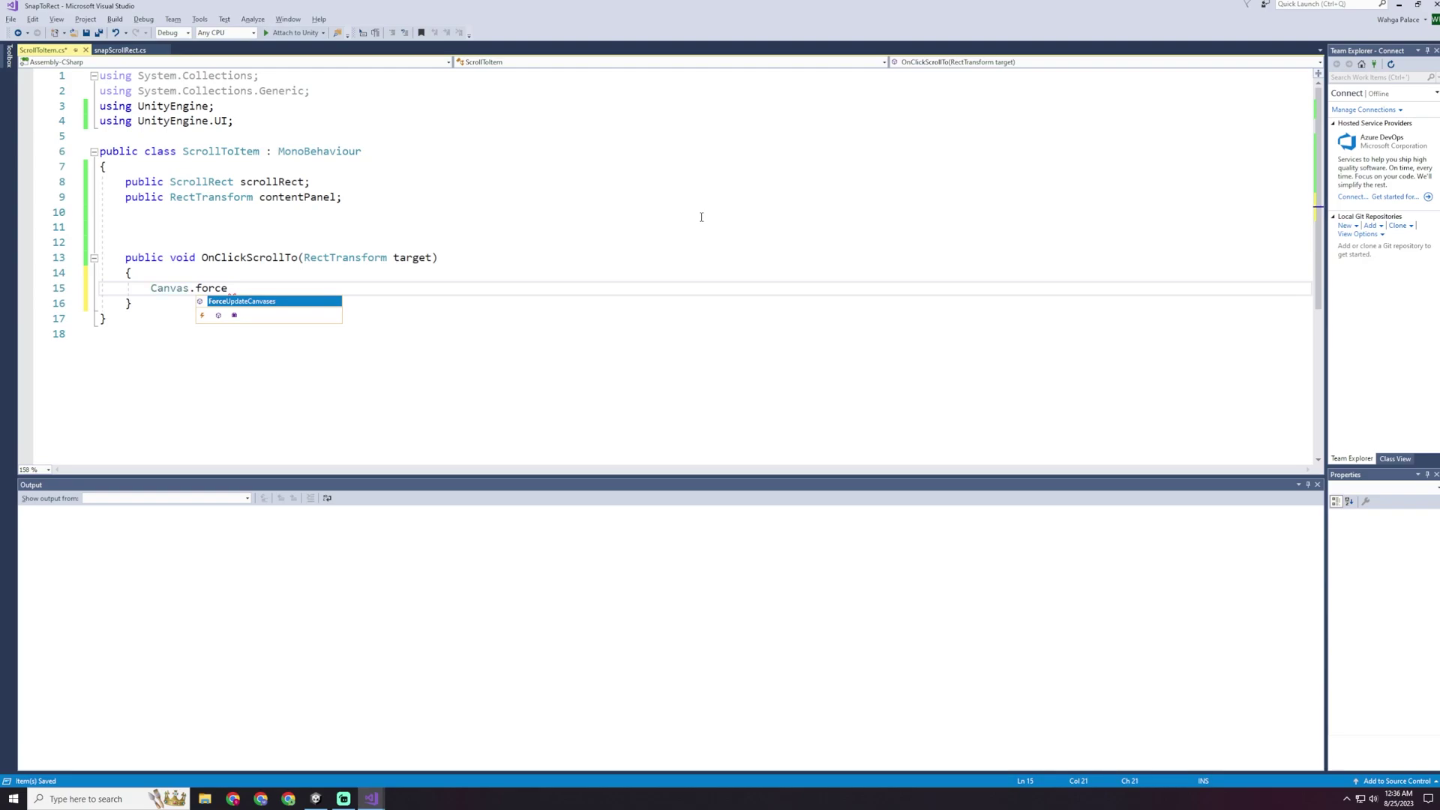
pyautogui.write('e')
pyautogui.press('Tab')
pyautogui.write('();')
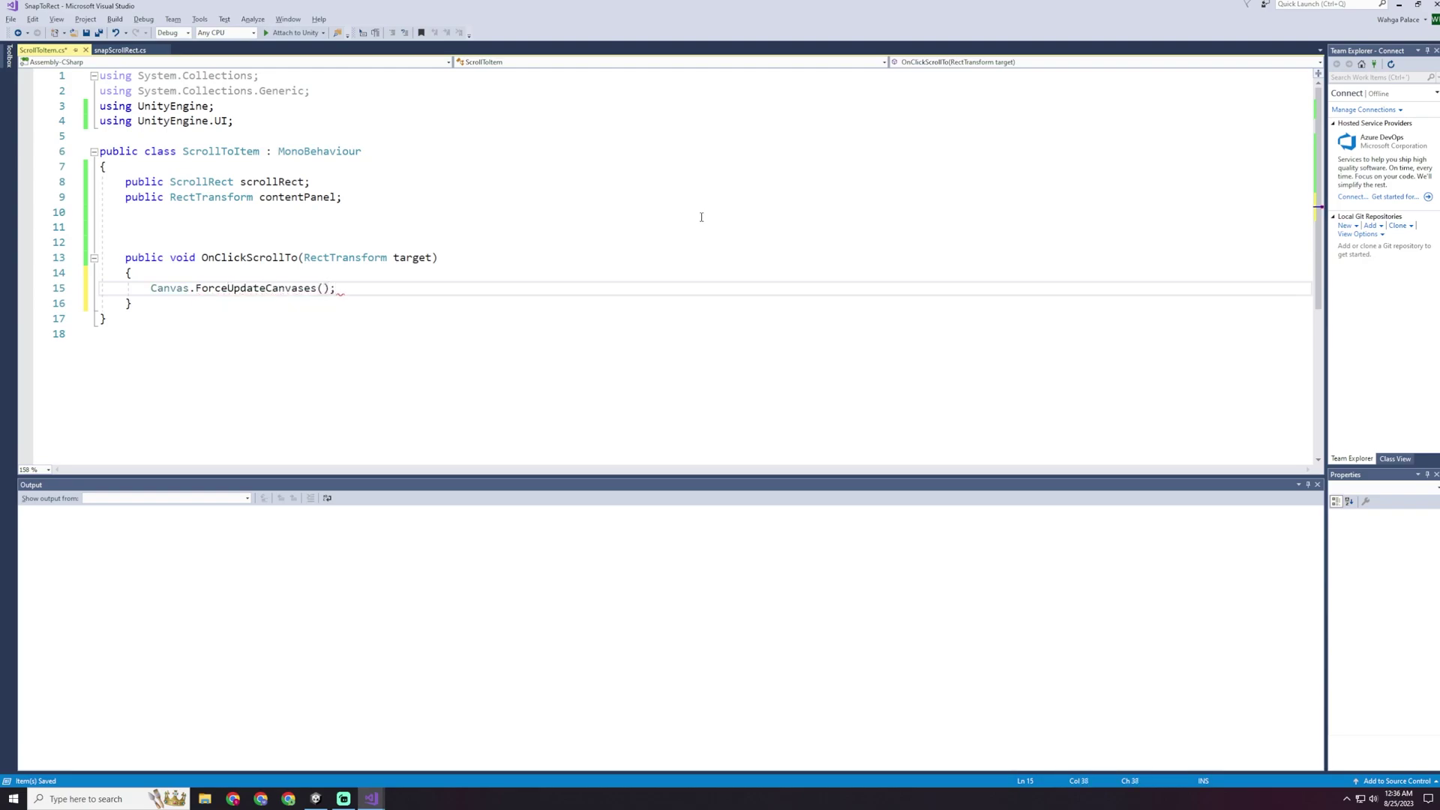
# Step: Declare a Vector2 viewPortLocalPosition in OnClickScrollTo and assign it scrollRect.viewport.localPosition
pyautogui.press('Return')
pyautogui.write('Vector2 viewP')
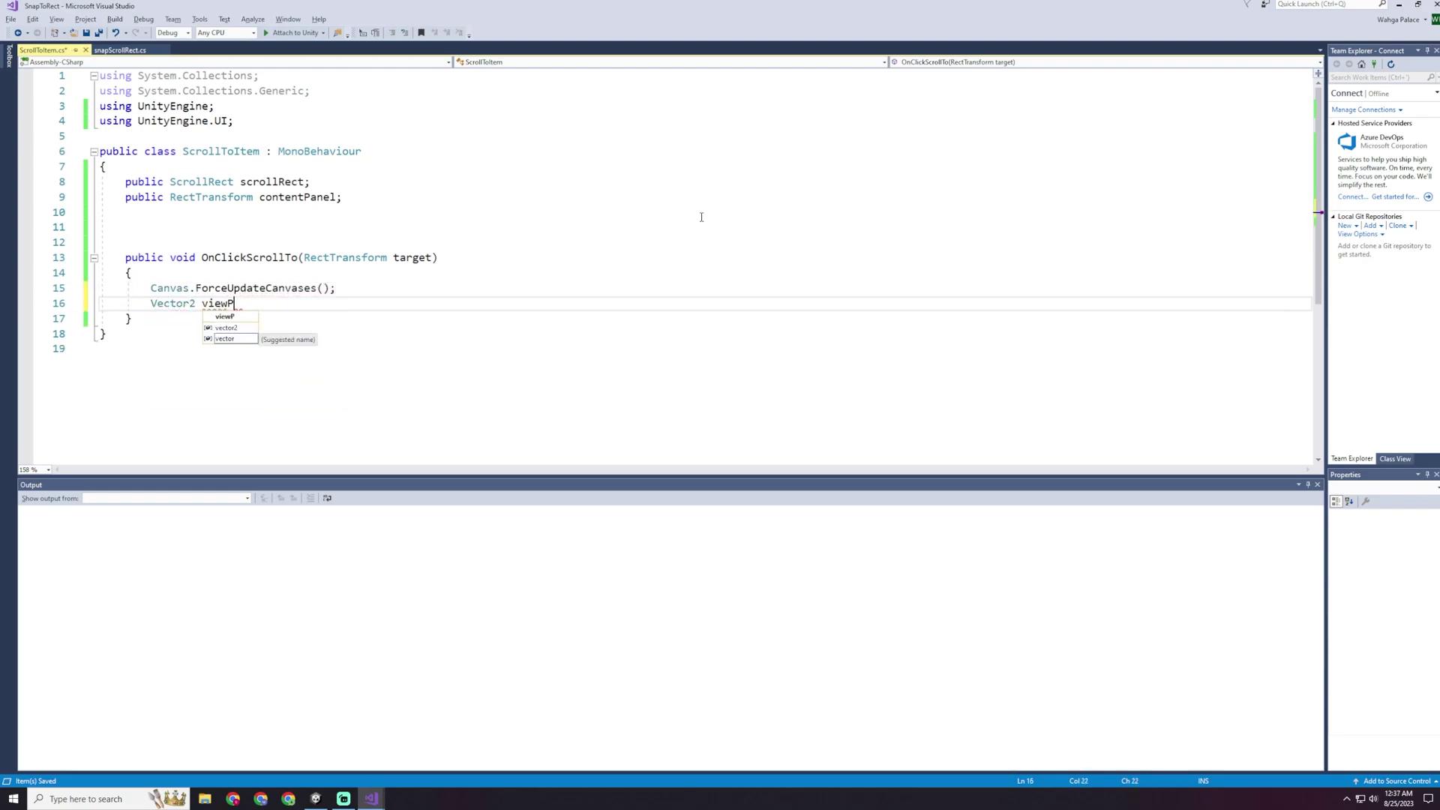
pyautogui.write('ortLocalPosition = scr')
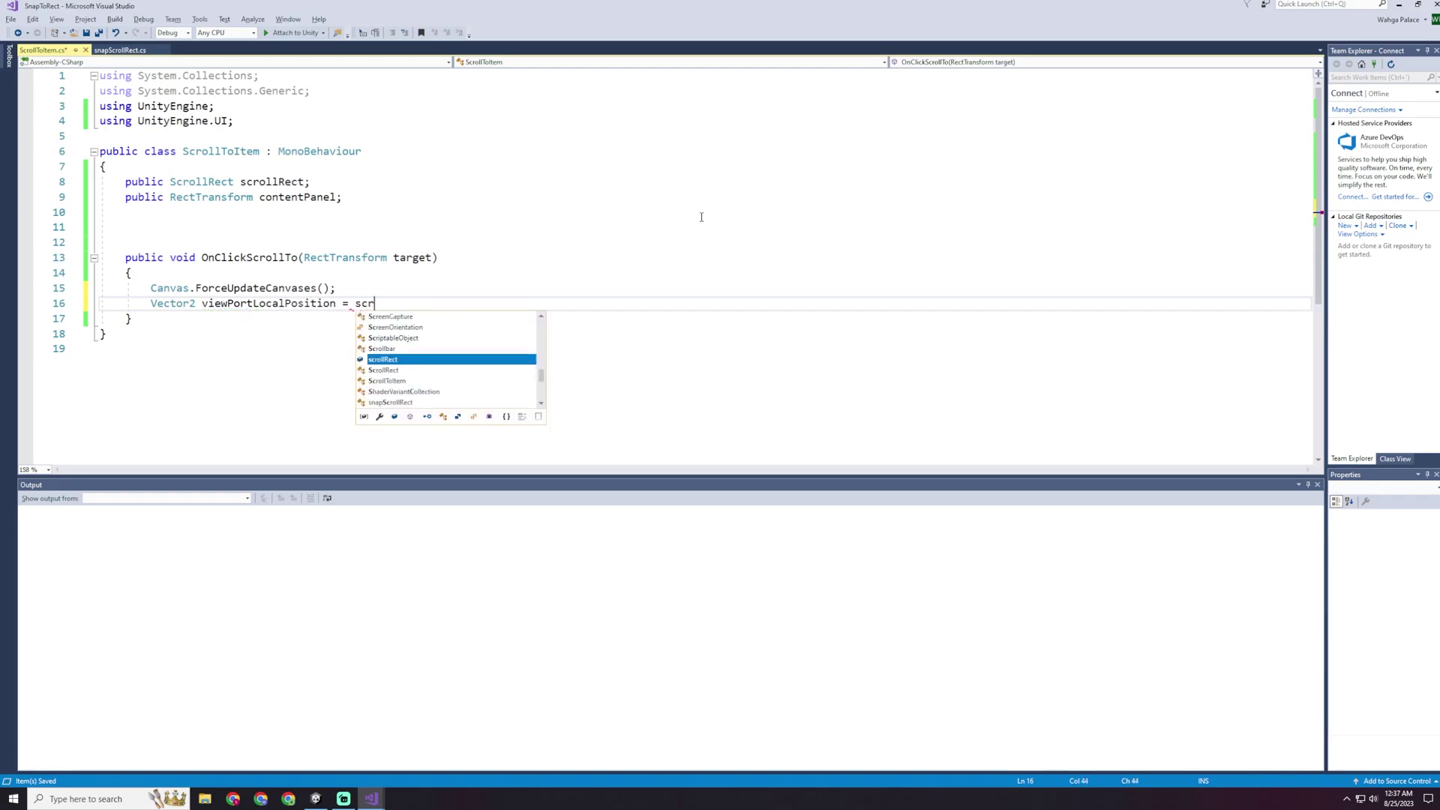
pyautogui.write('ollRect.viewport.localpos;')
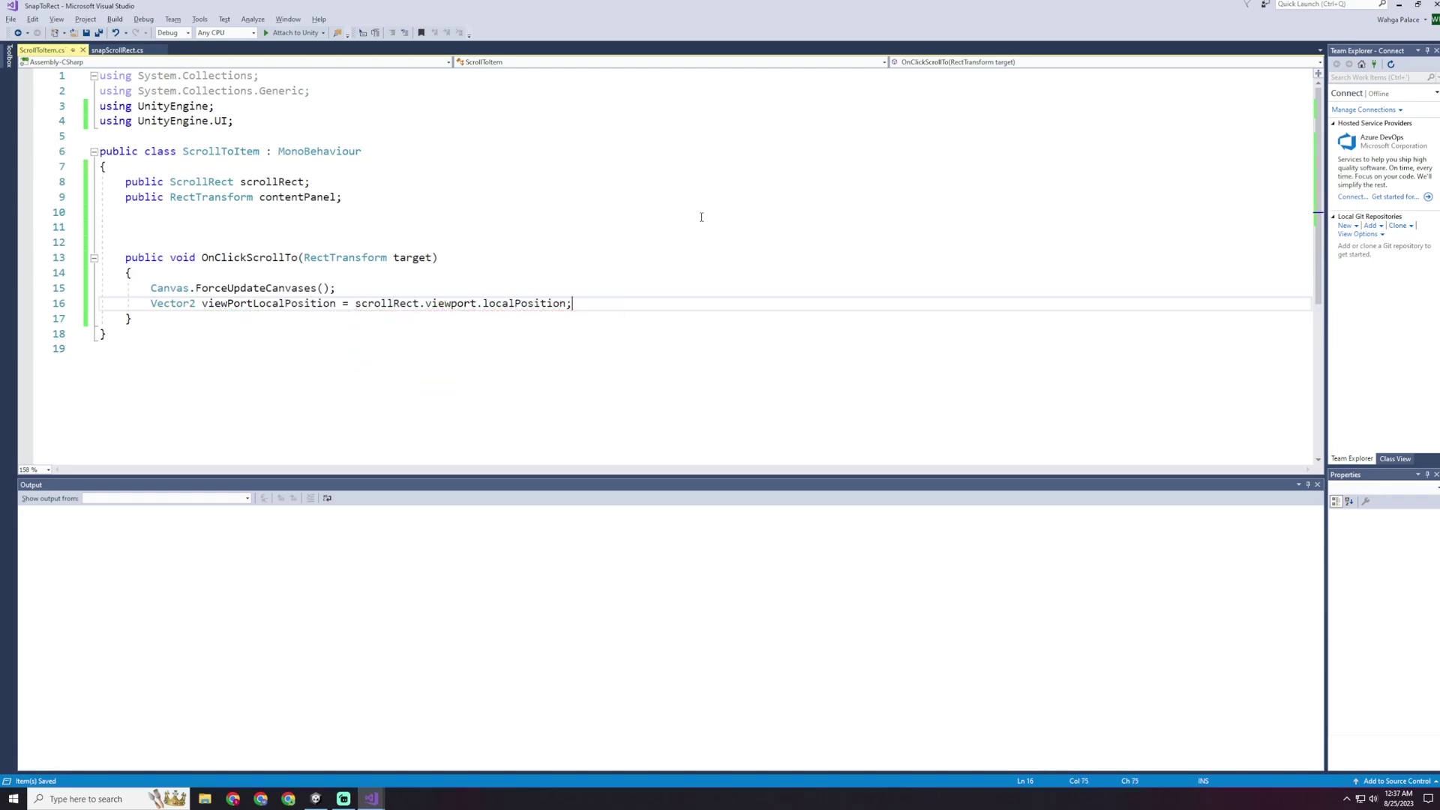
# Step: Declare a Vector2 targetLocalPosition assigned from target.localPosition, and save the script
pyautogui.press('Return')
pyautogui.write('Vector2 ta')
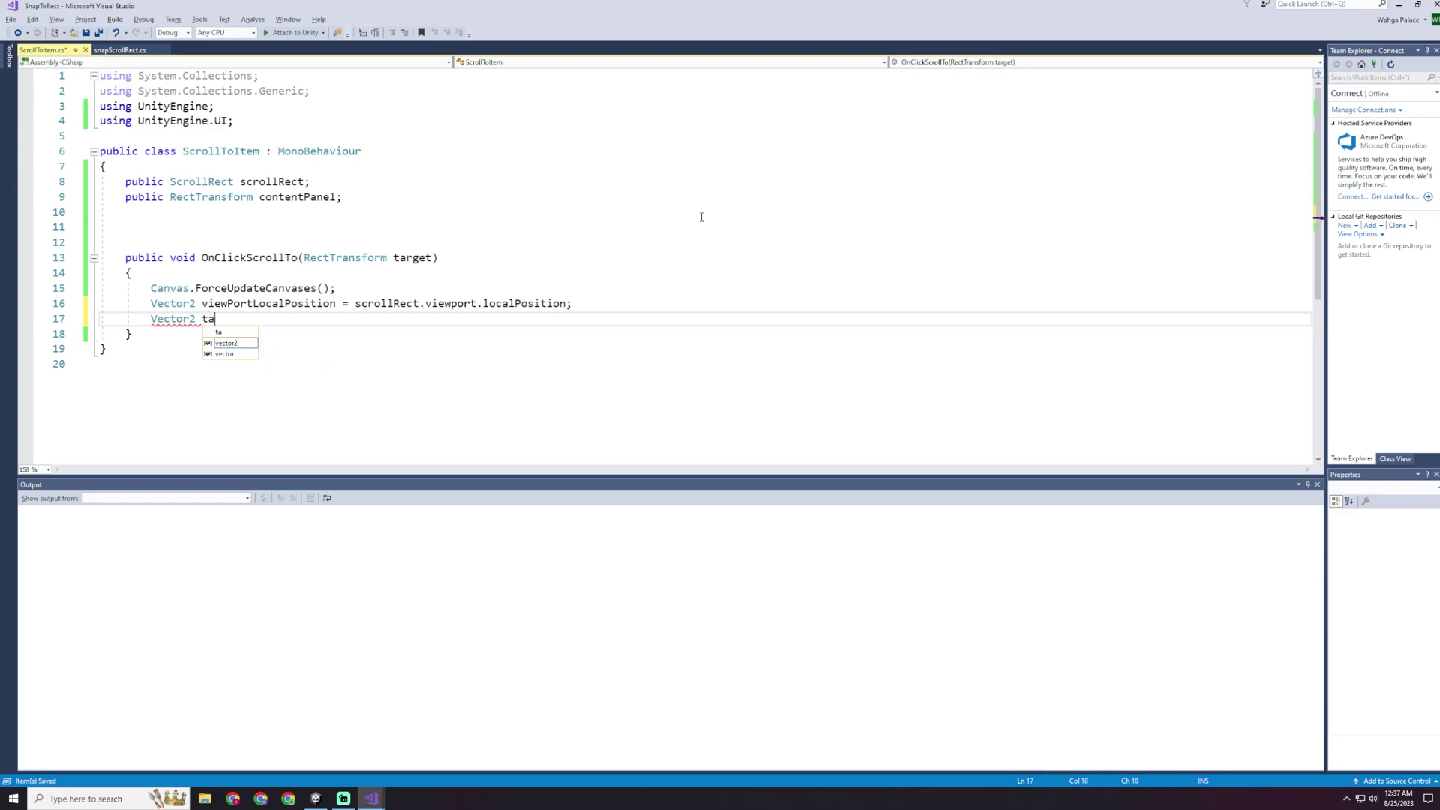
pyautogui.write('rgetLocalPosition = ta')
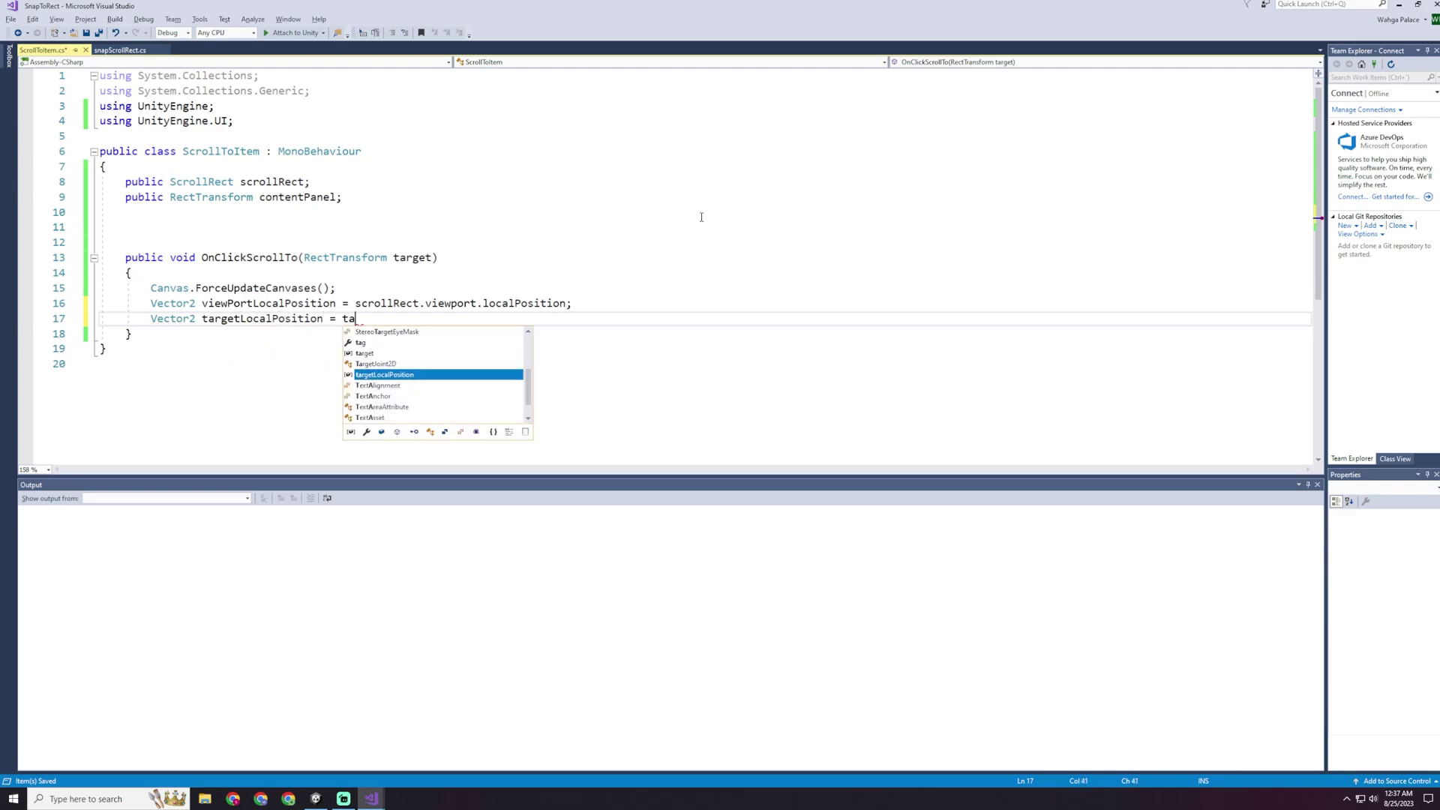
pyautogui.write('rget.localpos;')
pyautogui.hotkey('ctrl', 's')
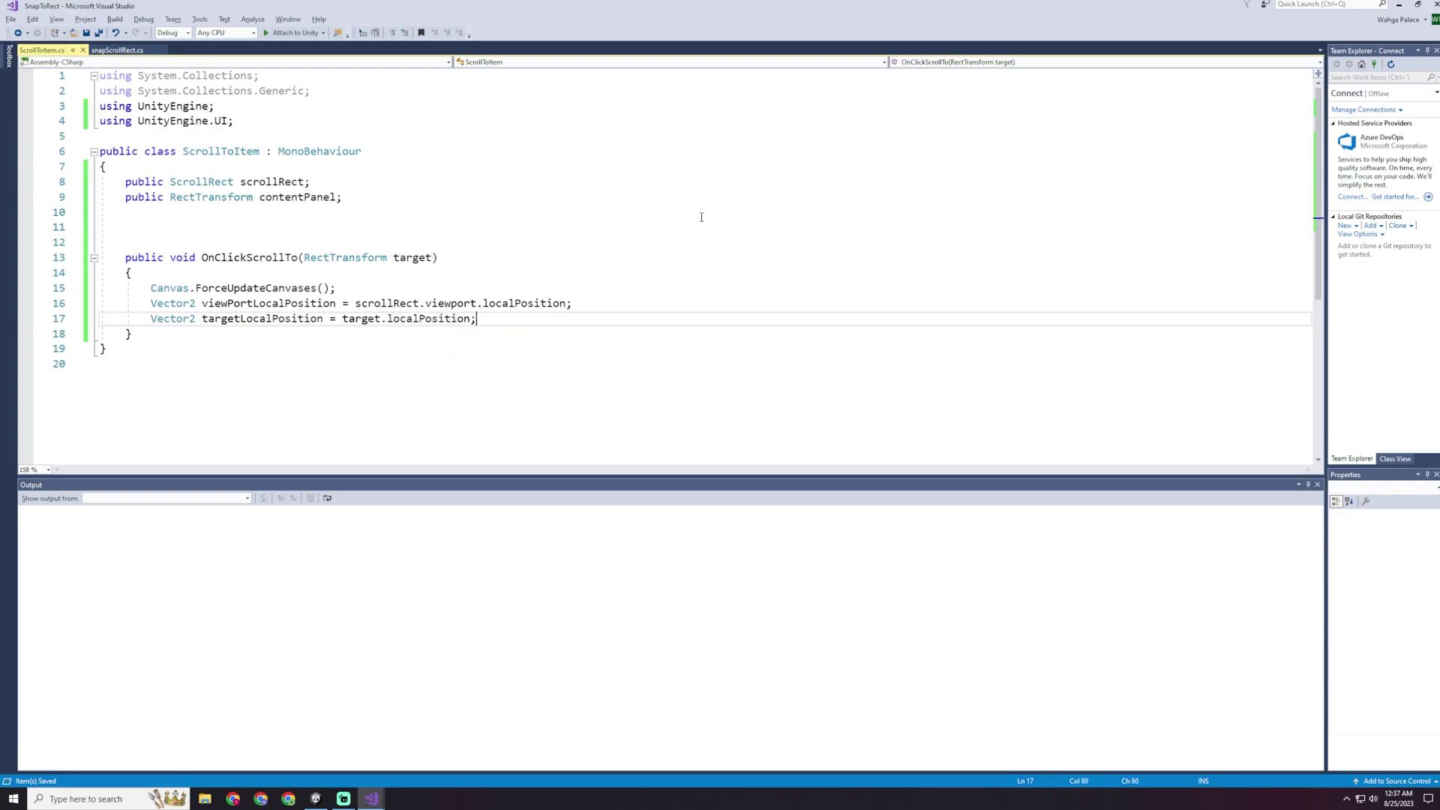
# Step: Declare a Vector2 newTargetLocalPosition as a new Vector2 whose parentheses are split over several lines for its arguments
pyautogui.press('Return')
pyautogui.press('Return')
pyautogui.write('Vector2 newTar')
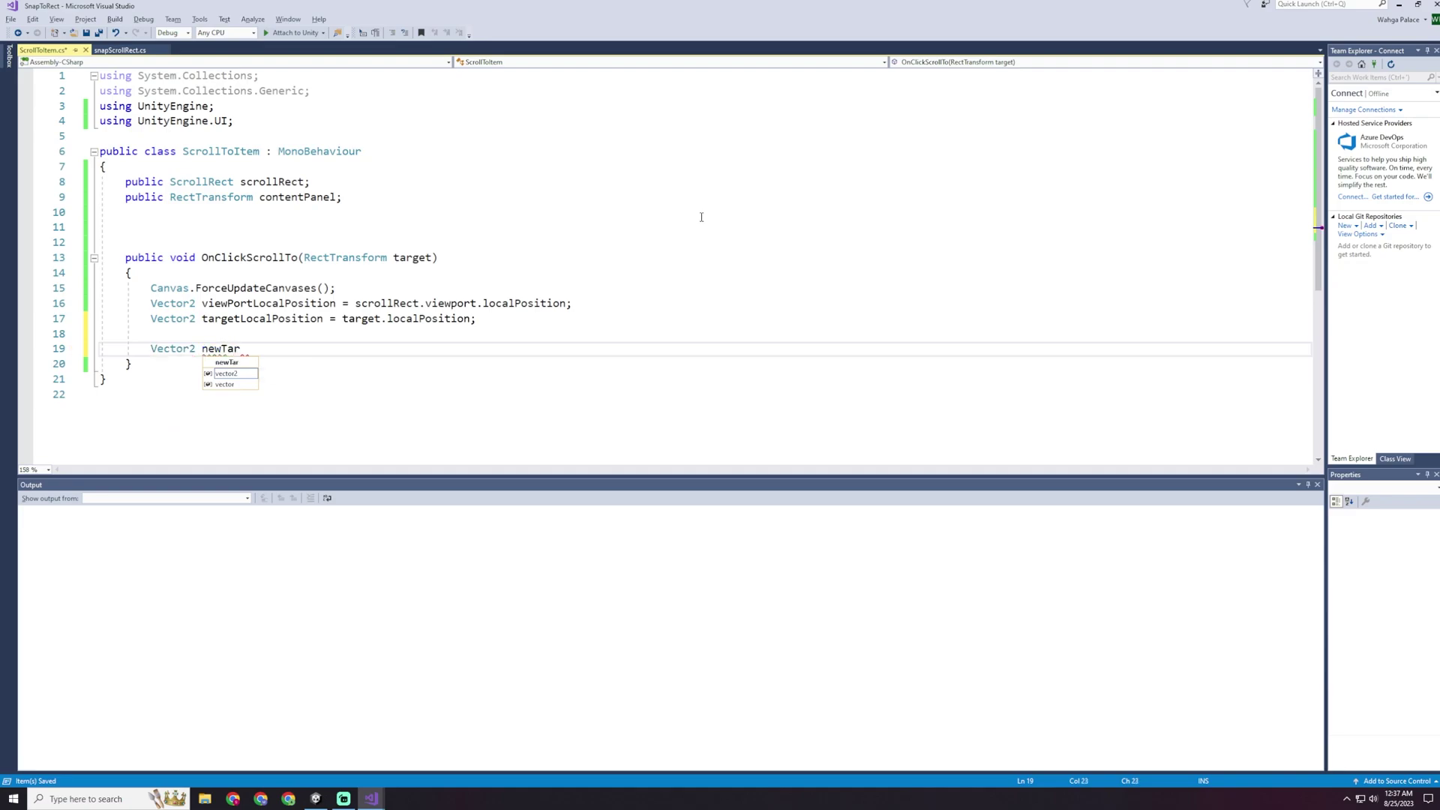
pyautogui.write('getLocalPosition = ')
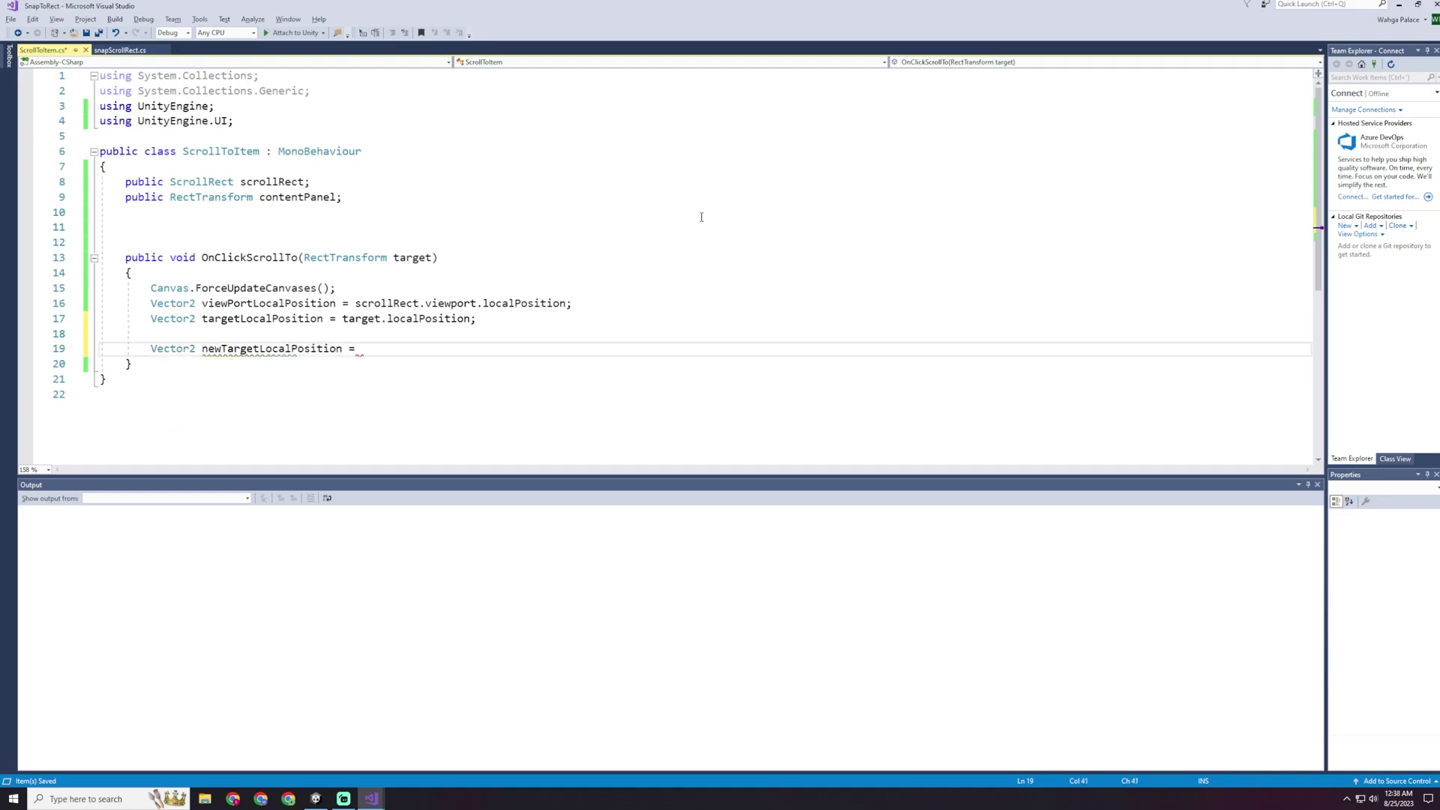
pyautogui.write('new vector2()')
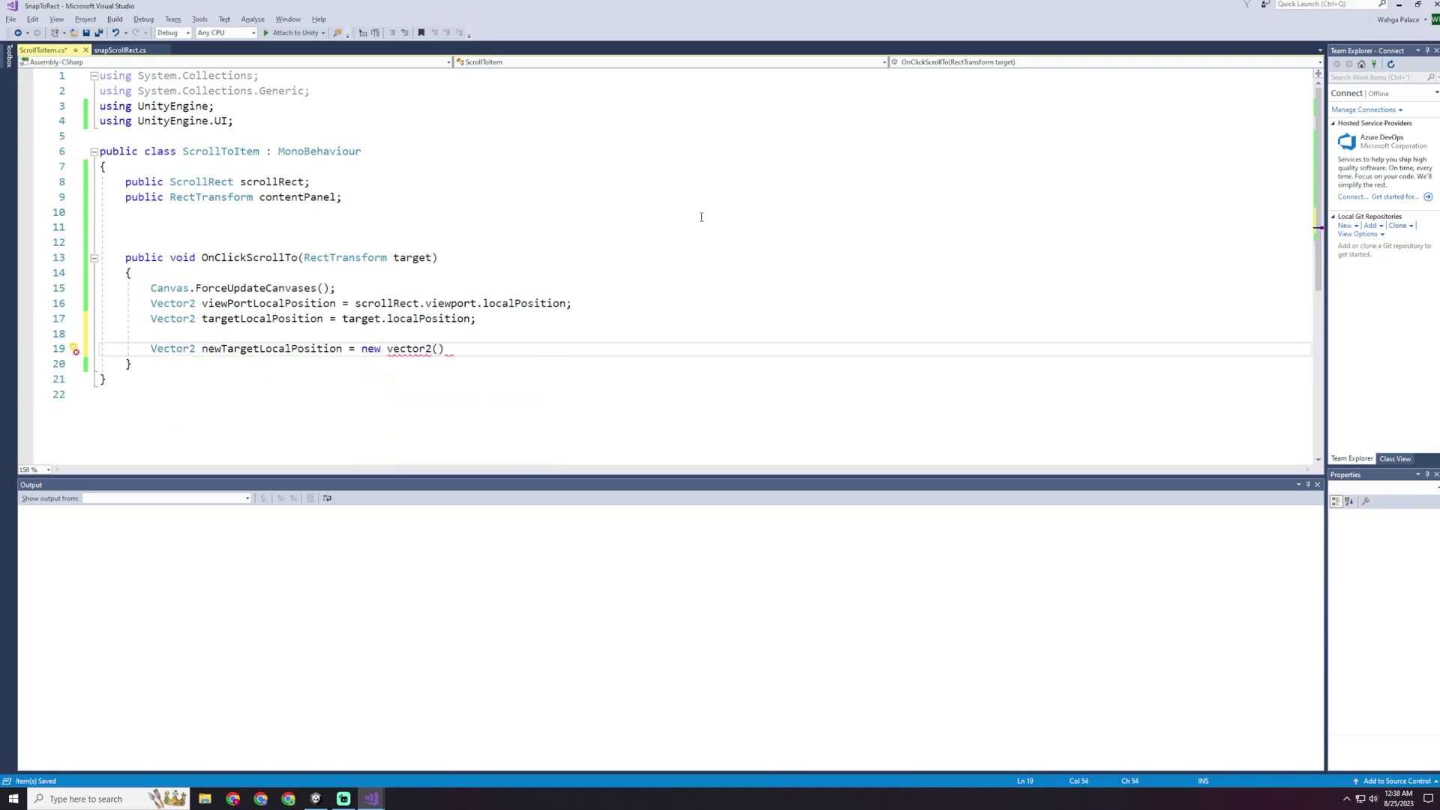
pyautogui.press('Return')
pyautogui.press('Up')
pyautogui.press('End')
pyautogui.press('Return')
pyautogui.press('Down')
pyautogui.press('End')
pyautogui.write(';')
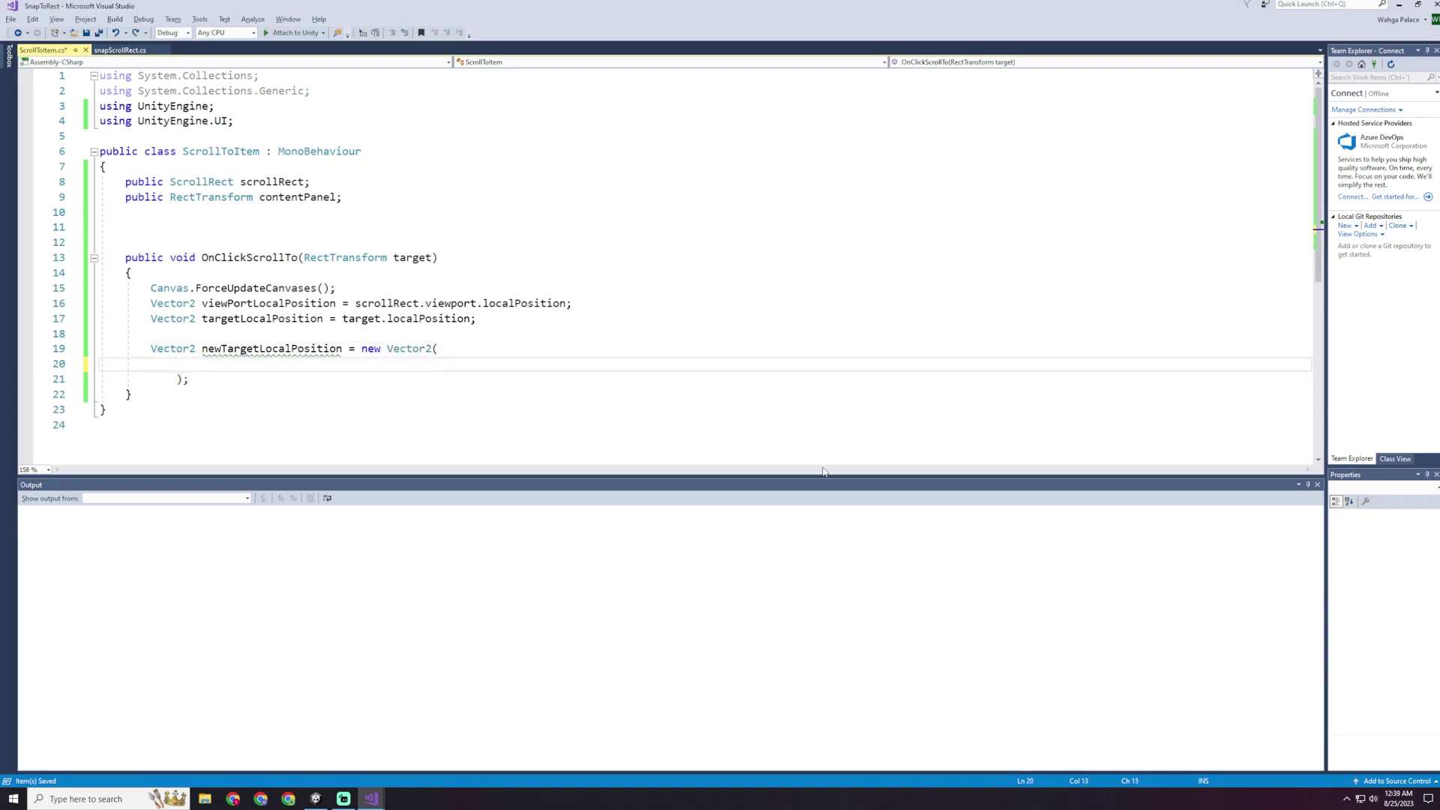
pyautogui.write('0-(viewPortLocalPosition.x')
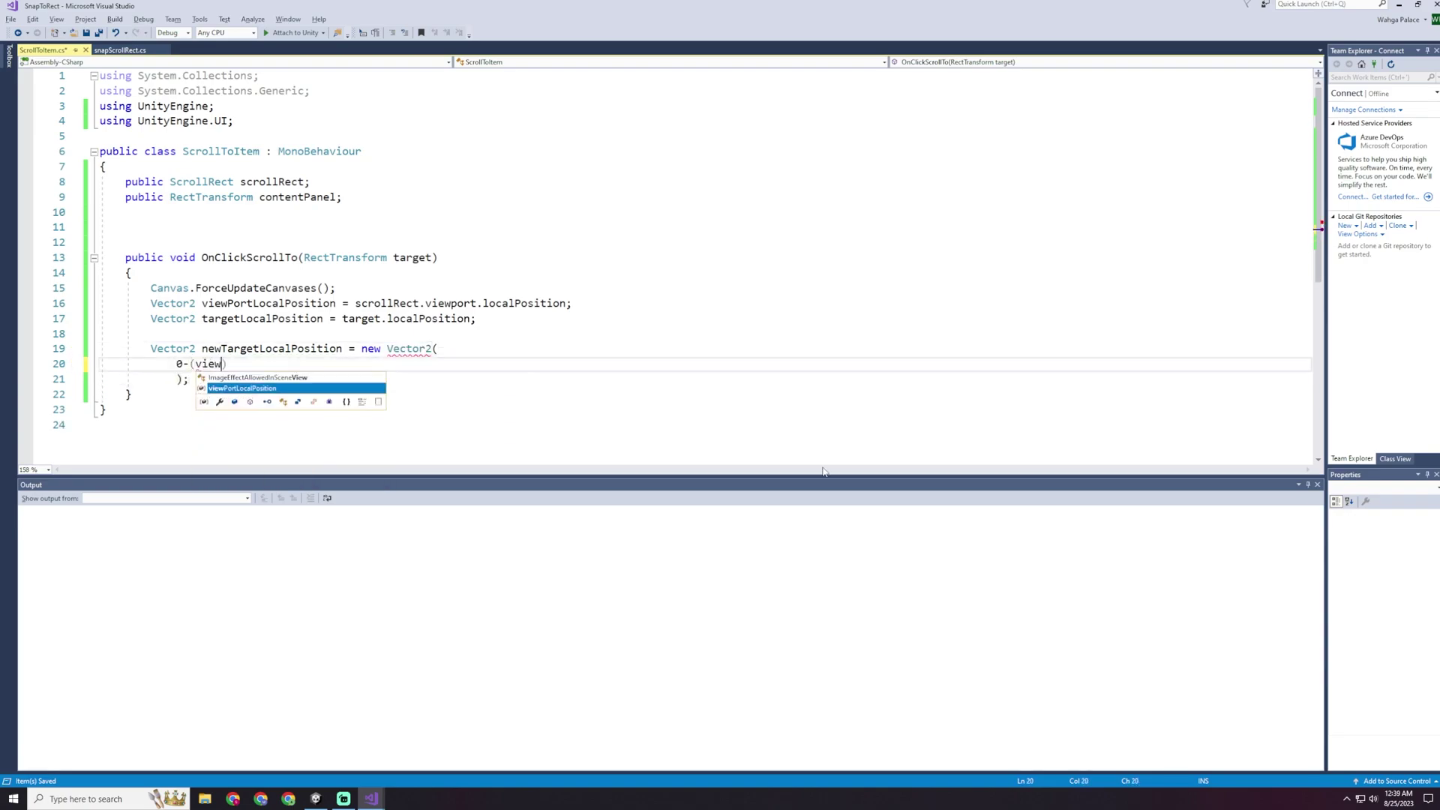
pyautogui.write('+targetLocalPosition.x')
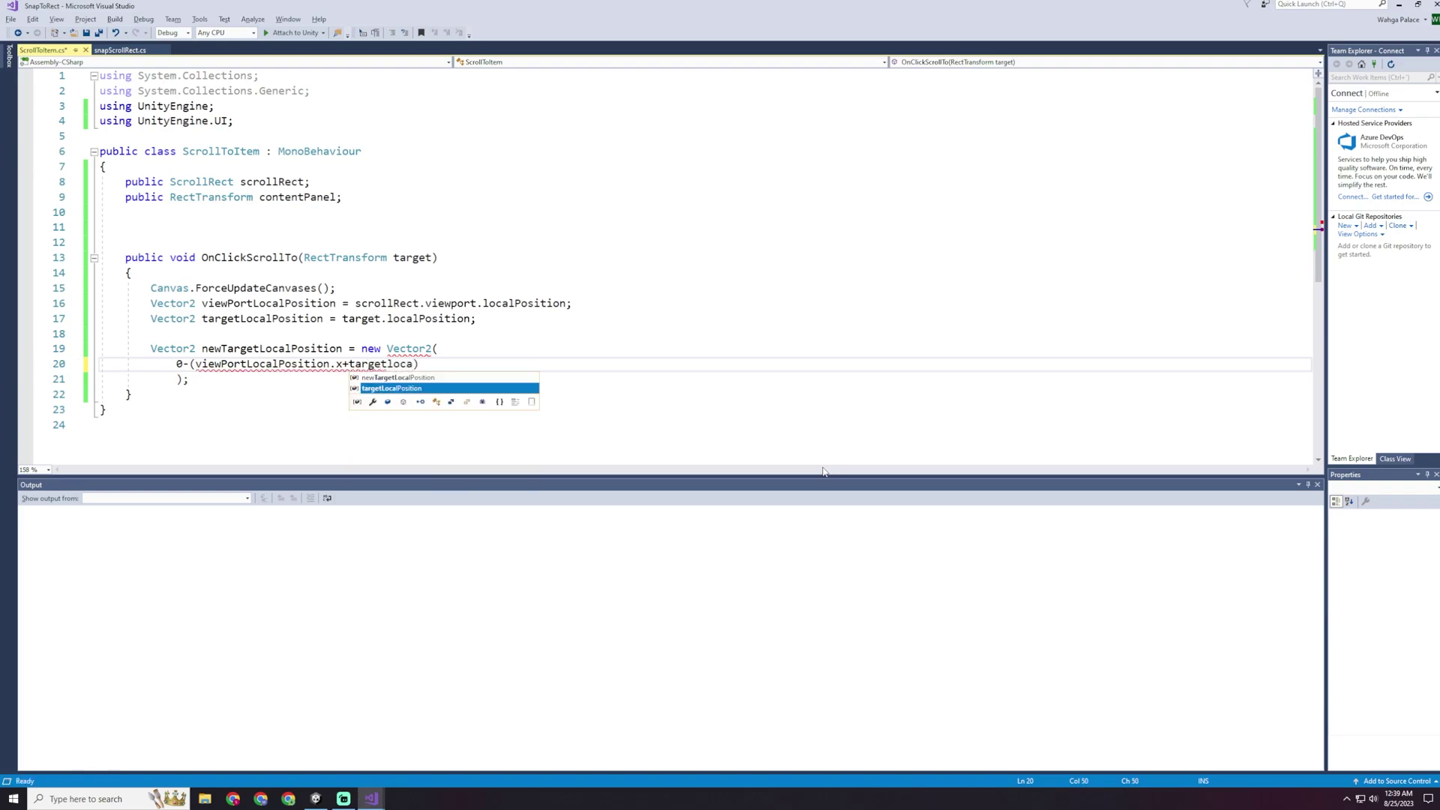
pyautogui.write(',')
# Step: Give the new Vector2 the arguments 0 - (viewPortLocalPosition.x + targetLocalPosition.x) and 0 - (viewPortLocalPosition.y + targetLocalPosition.y), and save
pyautogui.press('Return')
pyautogui.write('0 - (viewPortLocalPosition.y ')
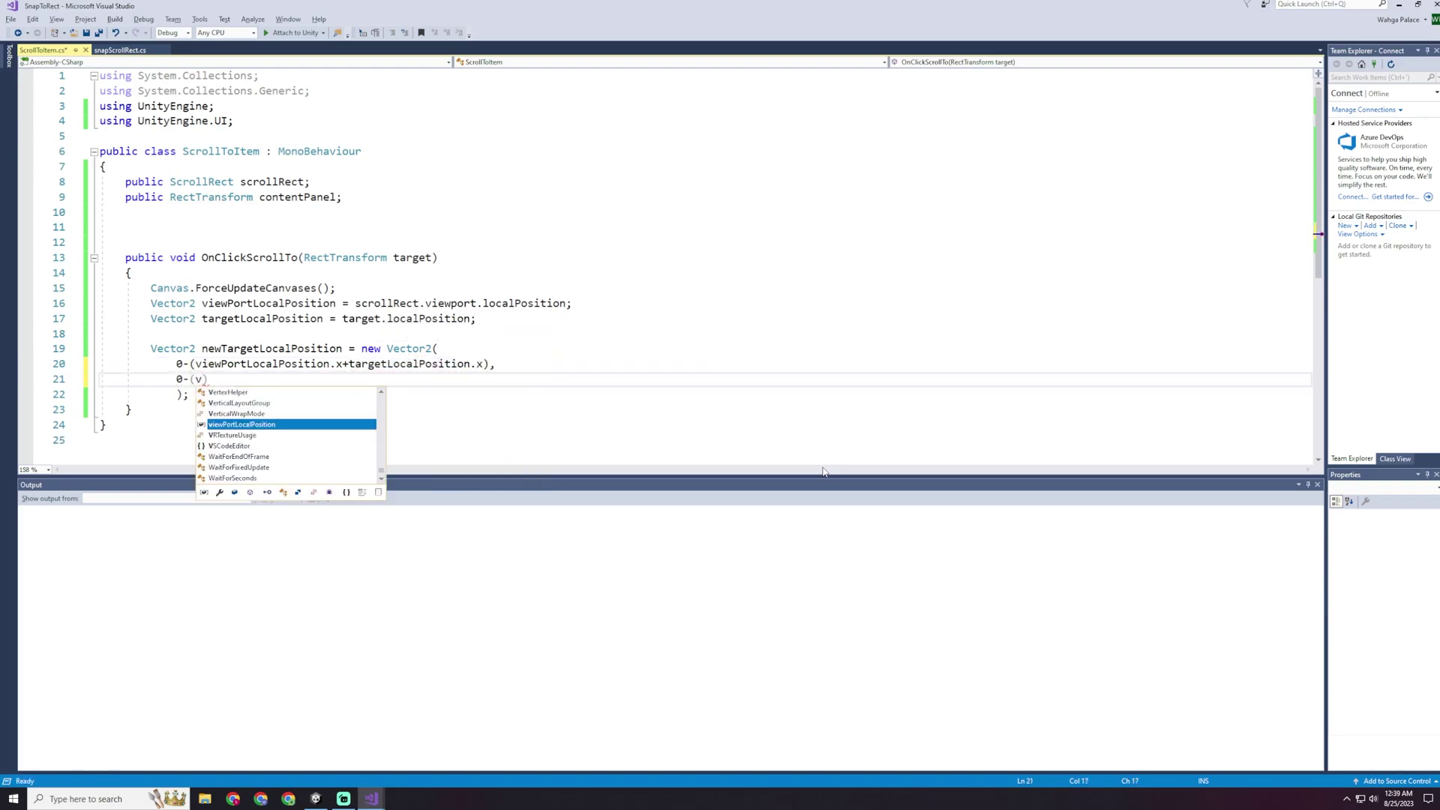
pyautogui.write('+ targetLocalPosition.y')
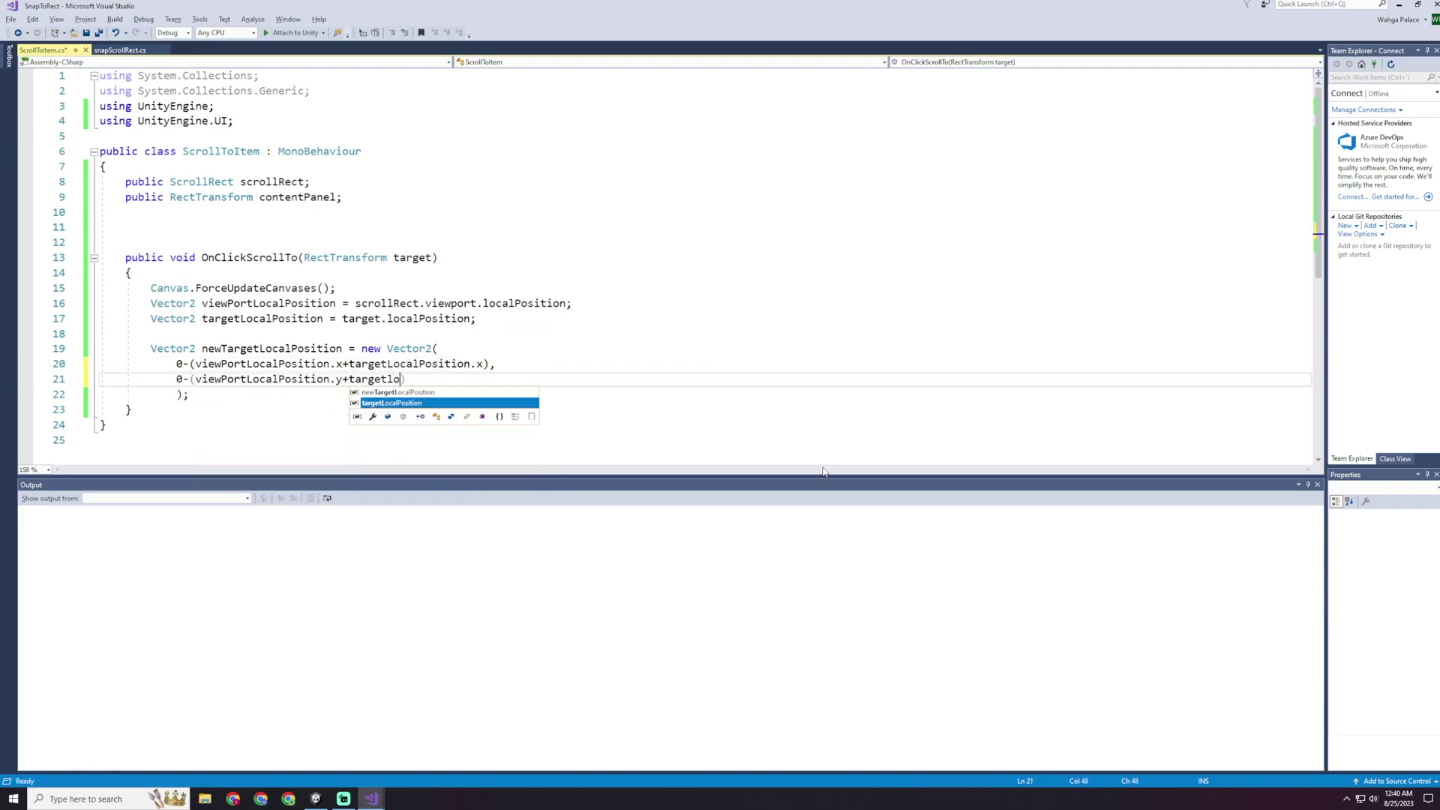
pyautogui.click(243, 397)
pyautogui.hotkey('ctrl', 's')
# Step: Assign newTargetLocalPosition to contentPanel.localPosition at the end of OnClickScrollTo and save the script
pyautogui.press('Return')
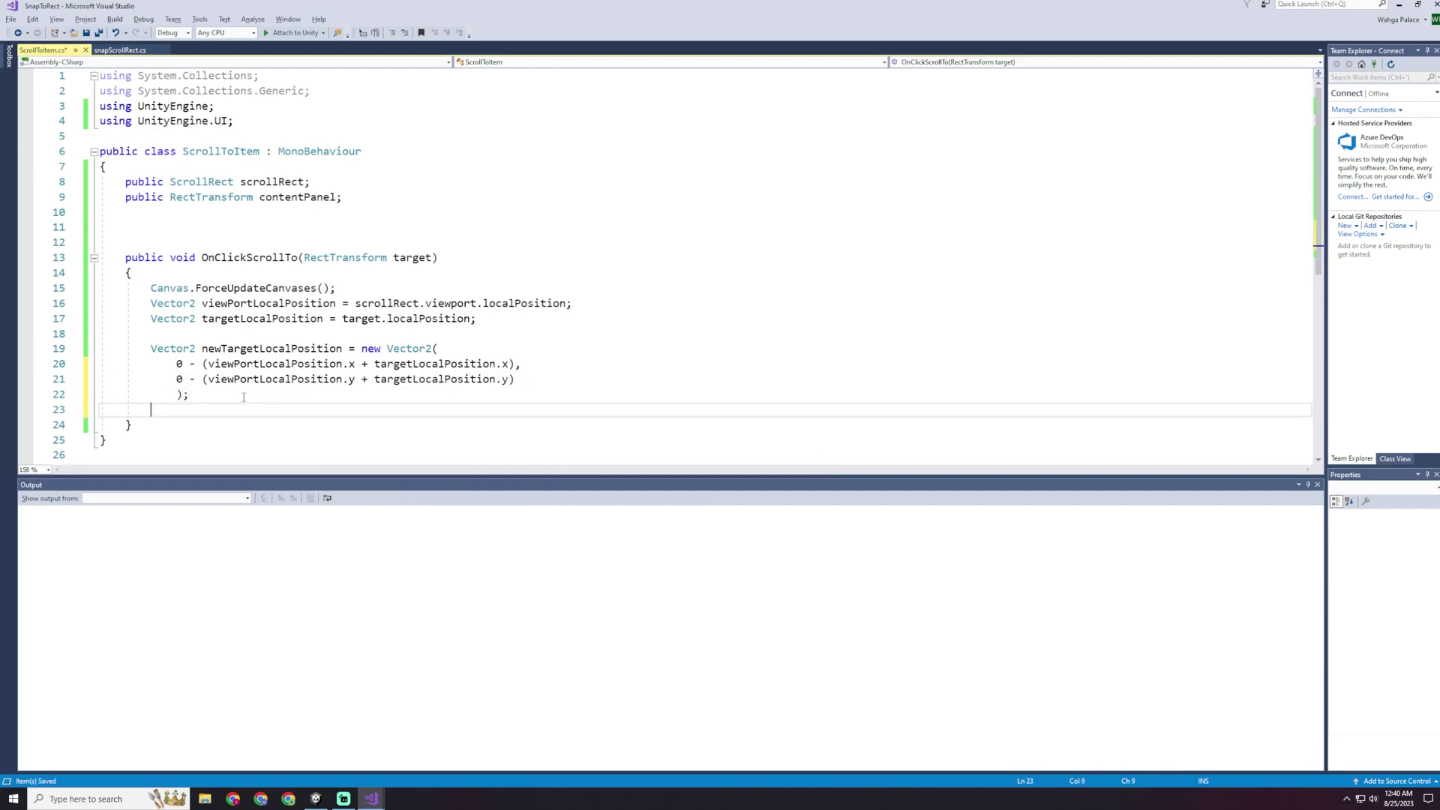
pyautogui.write('contentPanel.localPosi')
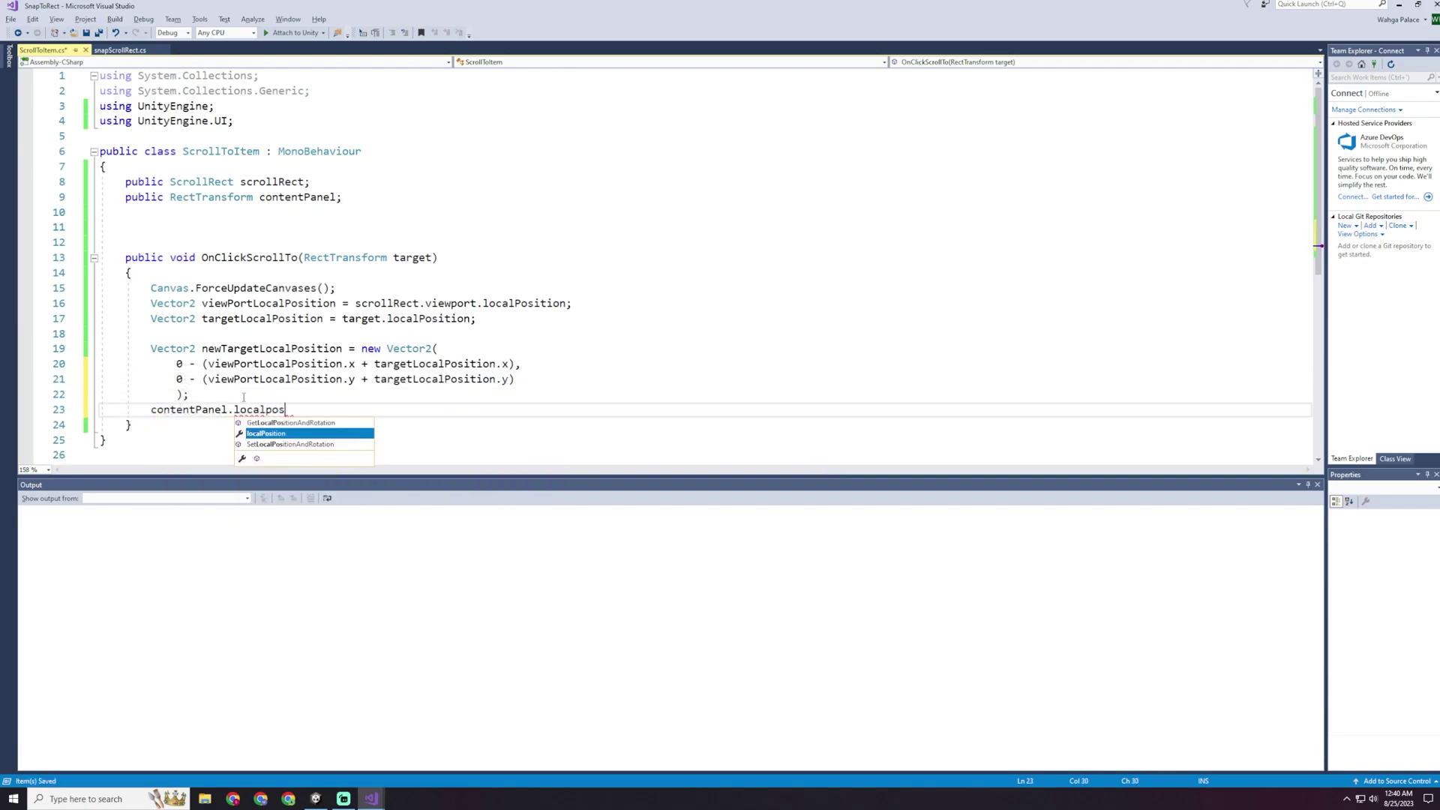
pyautogui.press('Tab')
pyautogui.write('= newTargetLocalPosition;')
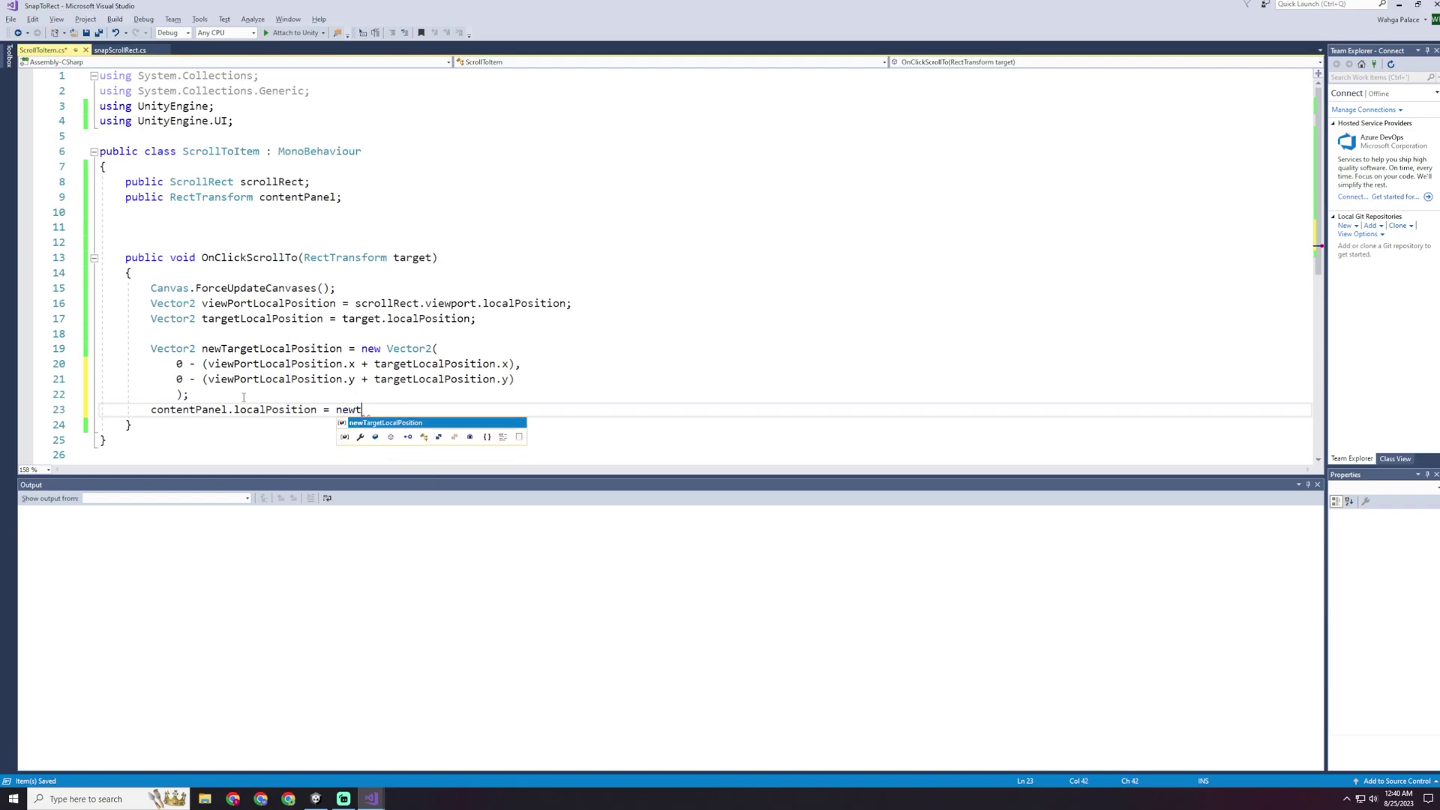
pyautogui.hotkey('ctrl', 's')
# Step: In Unity, assign Scroll View to the ShopMenu script's Scroll Rect field and Content to its Content Panel field
pyautogui.click(325, 799)
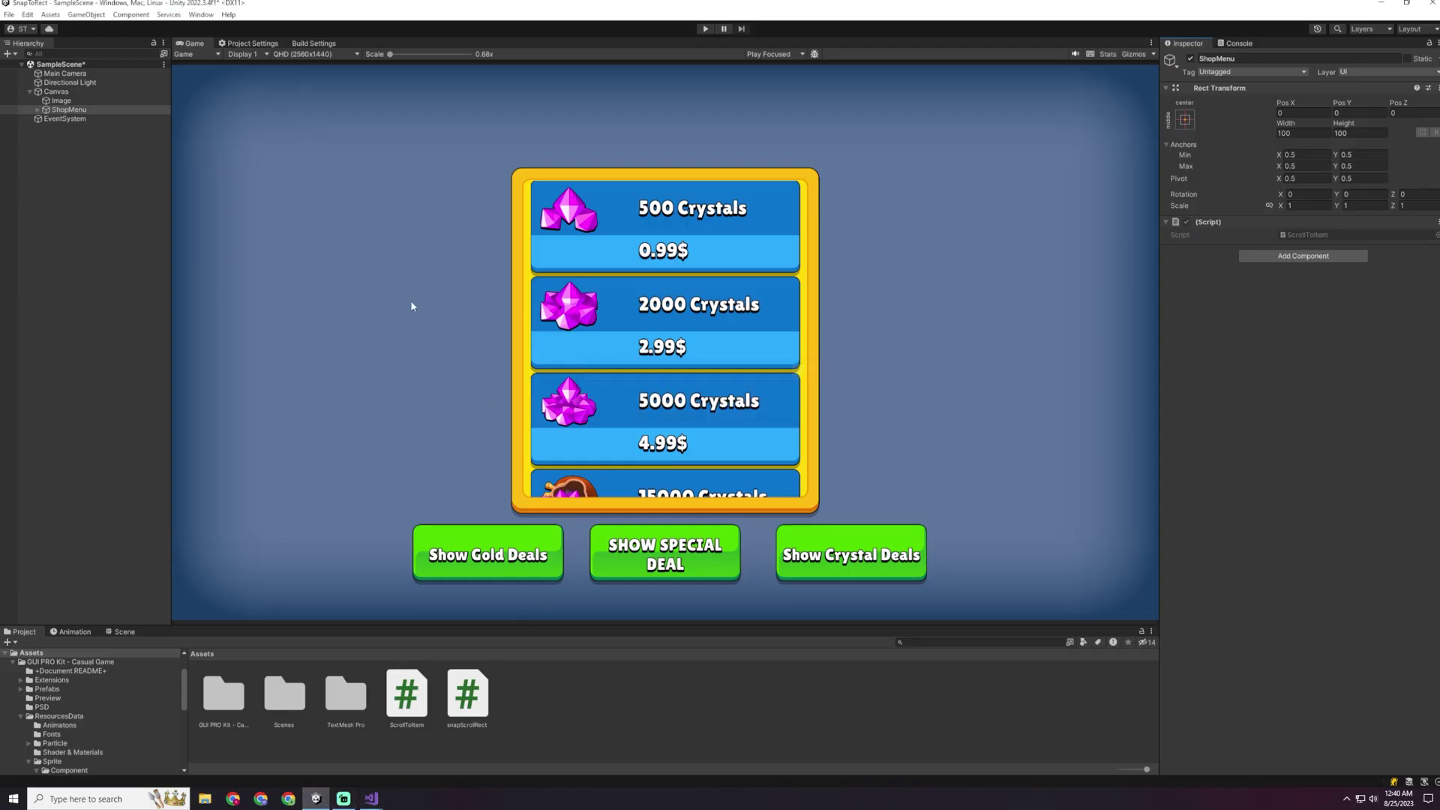
pyautogui.click(1364, 248)
pyautogui.click(37, 110)
pyautogui.moveTo(69, 118); pyautogui.dragTo(1319, 246)
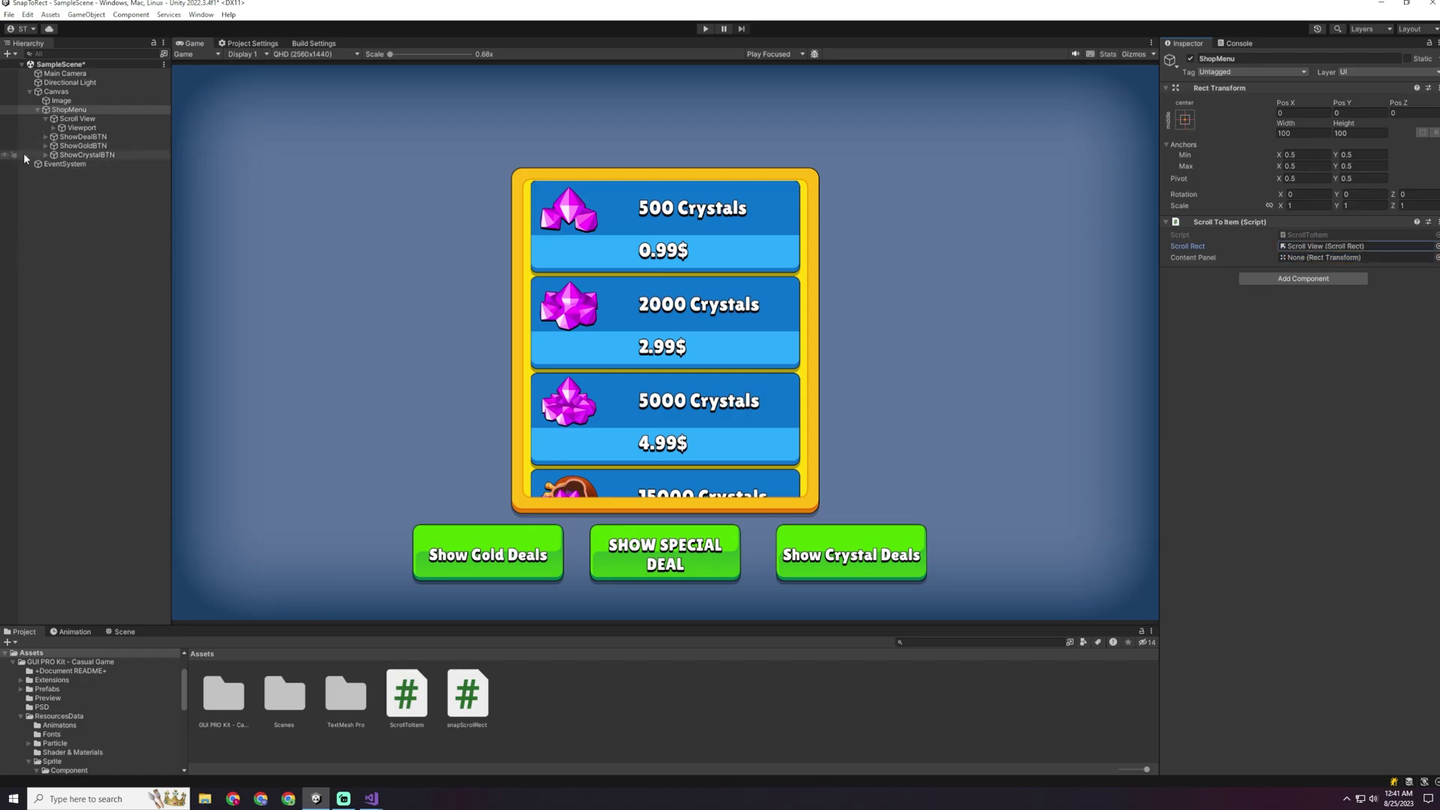
pyautogui.click(54, 128)
pyautogui.moveTo(86, 136); pyautogui.dragTo(1336, 263)
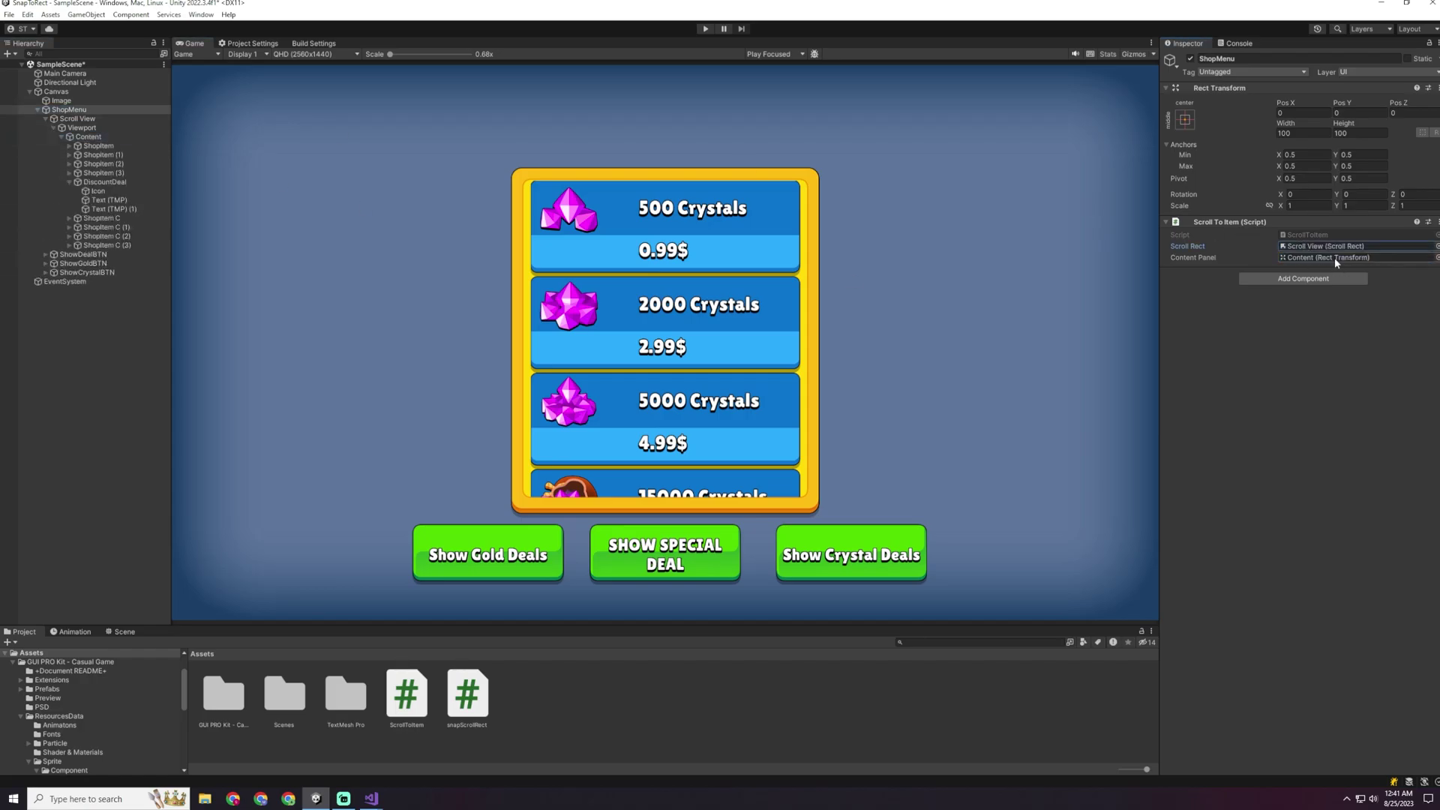
# Step: Add an On Click event to all three deal buttons that calls ScrollToItem.OnClickScrollTo on ShopMenu
pyautogui.click(46, 118)
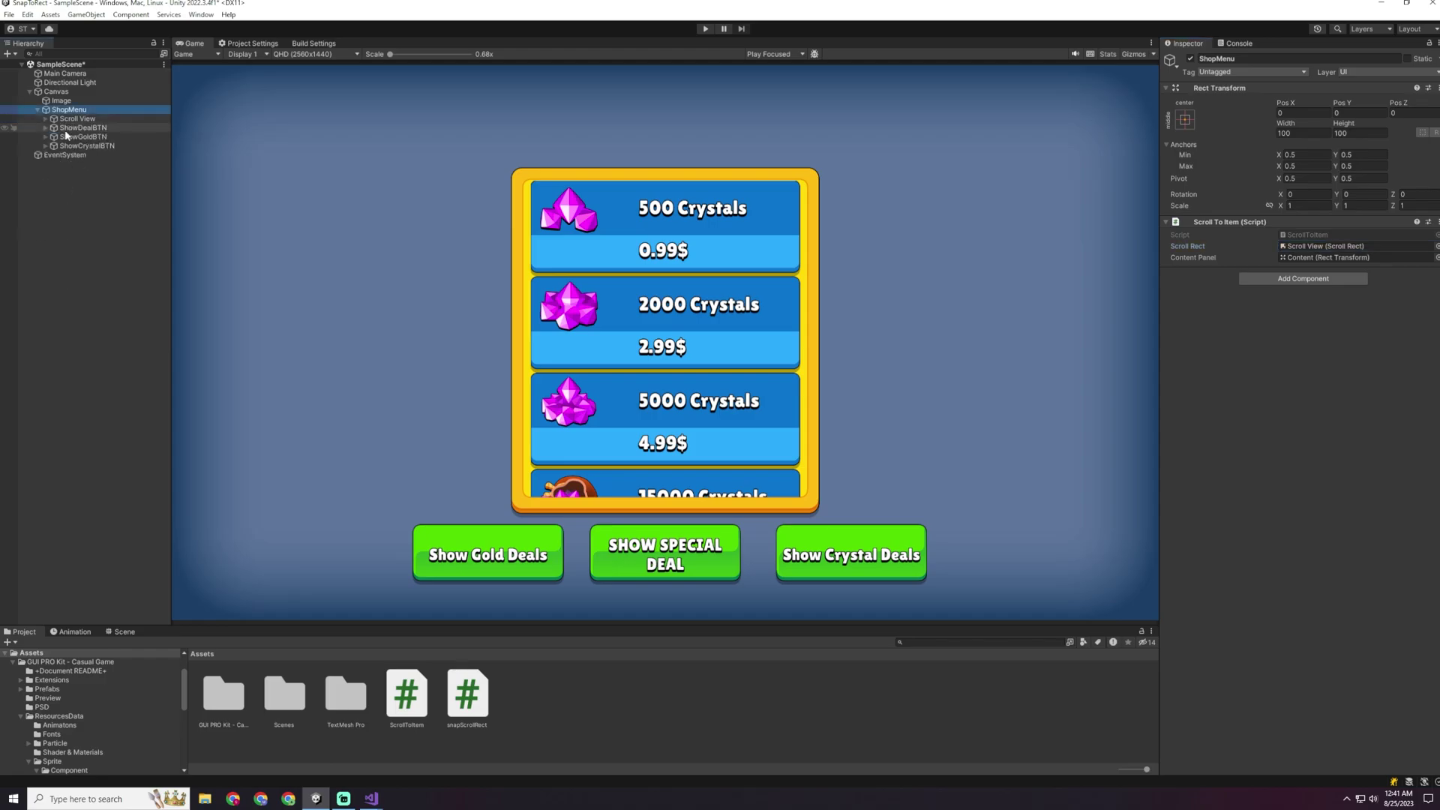
pyautogui.click(54, 128)
pyautogui.keyDown('shift'); pyautogui.click(86, 147); pyautogui.keyUp('shift')
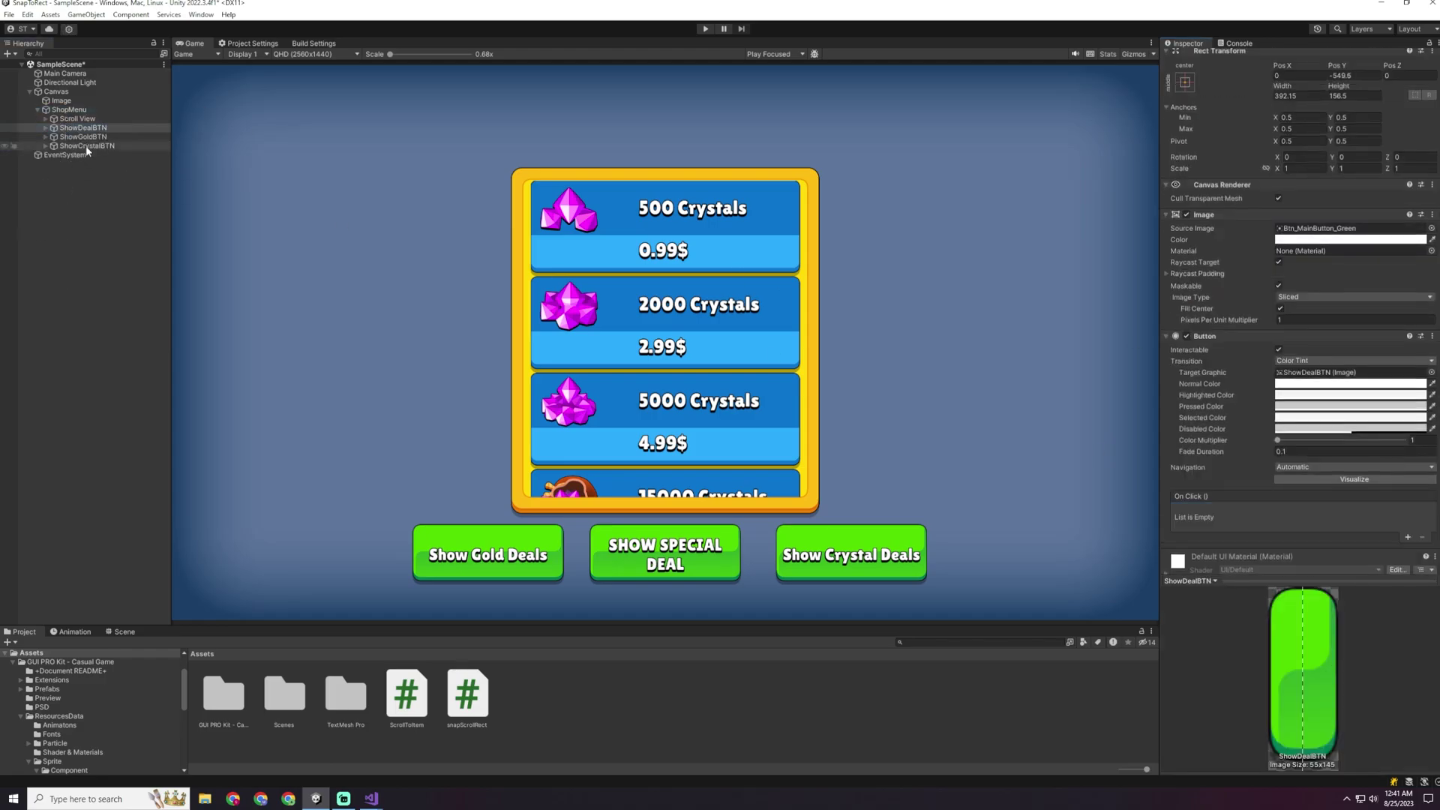
pyautogui.click(1407, 528)
pyautogui.moveTo(56, 109); pyautogui.dragTo(1215, 522)
pyautogui.click(1319, 510)
pyautogui.moveTo(1305, 570)
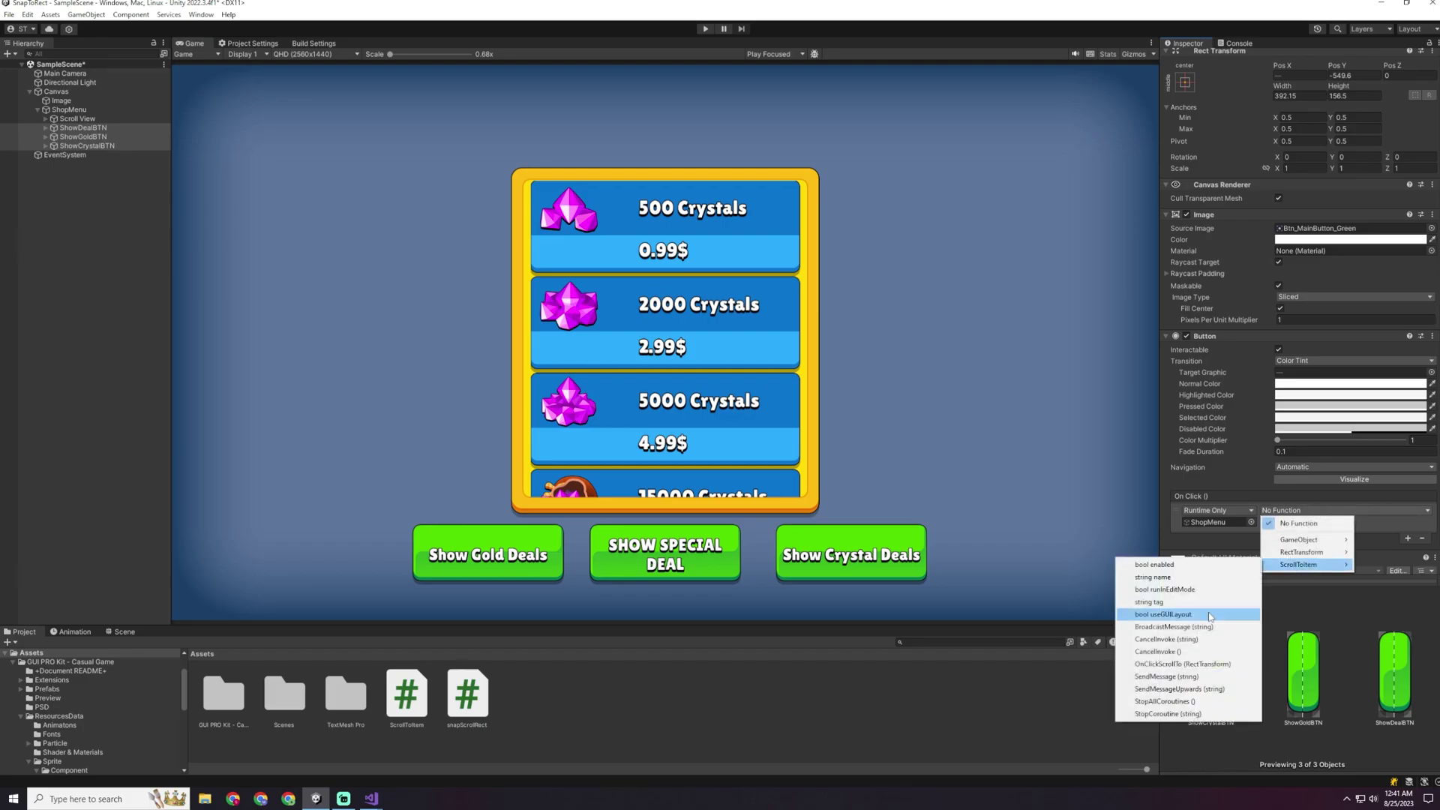
pyautogui.click(1182, 663)
# Step: Set the On Click targets: DiscountDeal for ShowDealBTN, the first ShopItem C for ShowGoldBTN, and the first ShopItem for ShowCrystalBTN
pyautogui.click(84, 129)
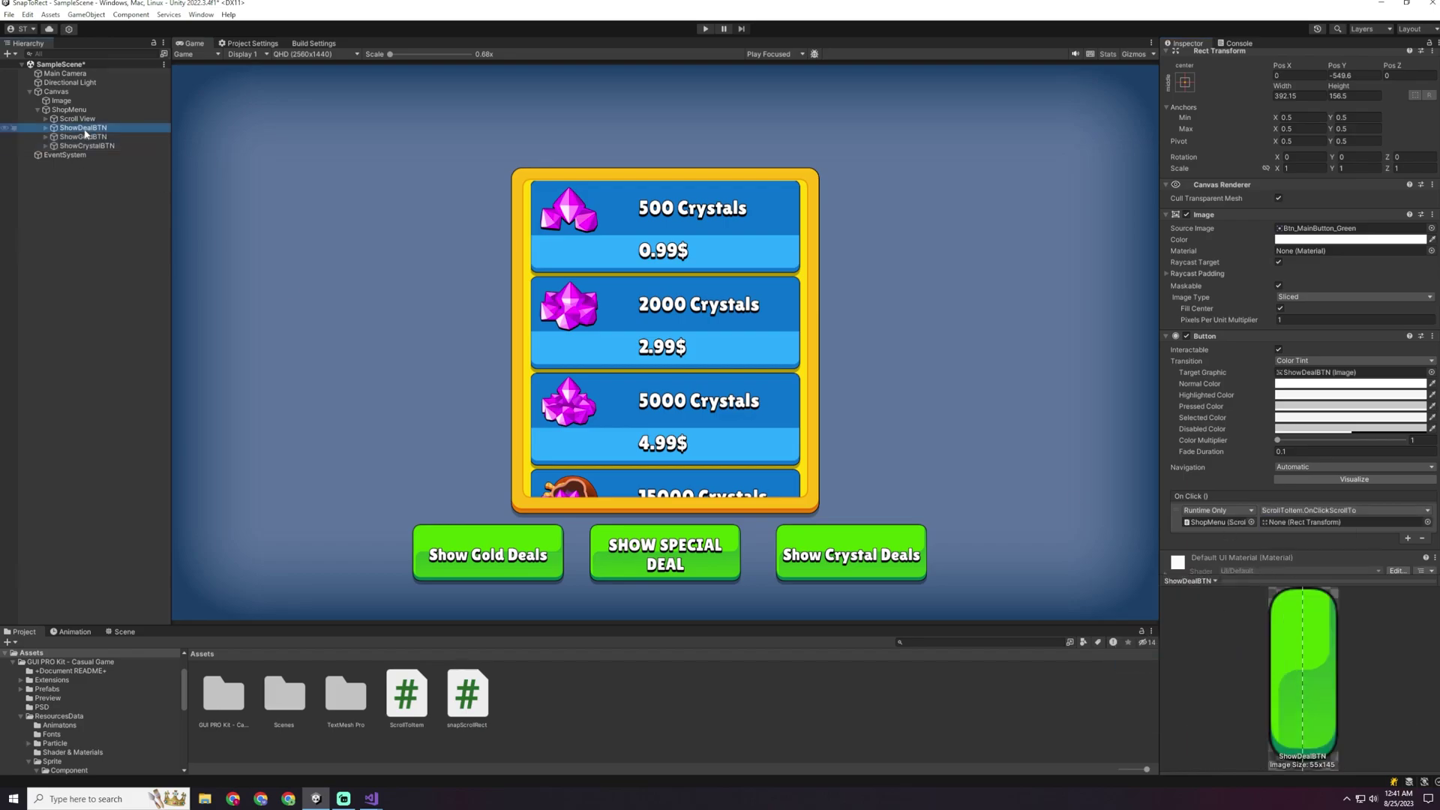
pyautogui.click(45, 119)
pyautogui.moveTo(107, 183); pyautogui.dragTo(1305, 522)
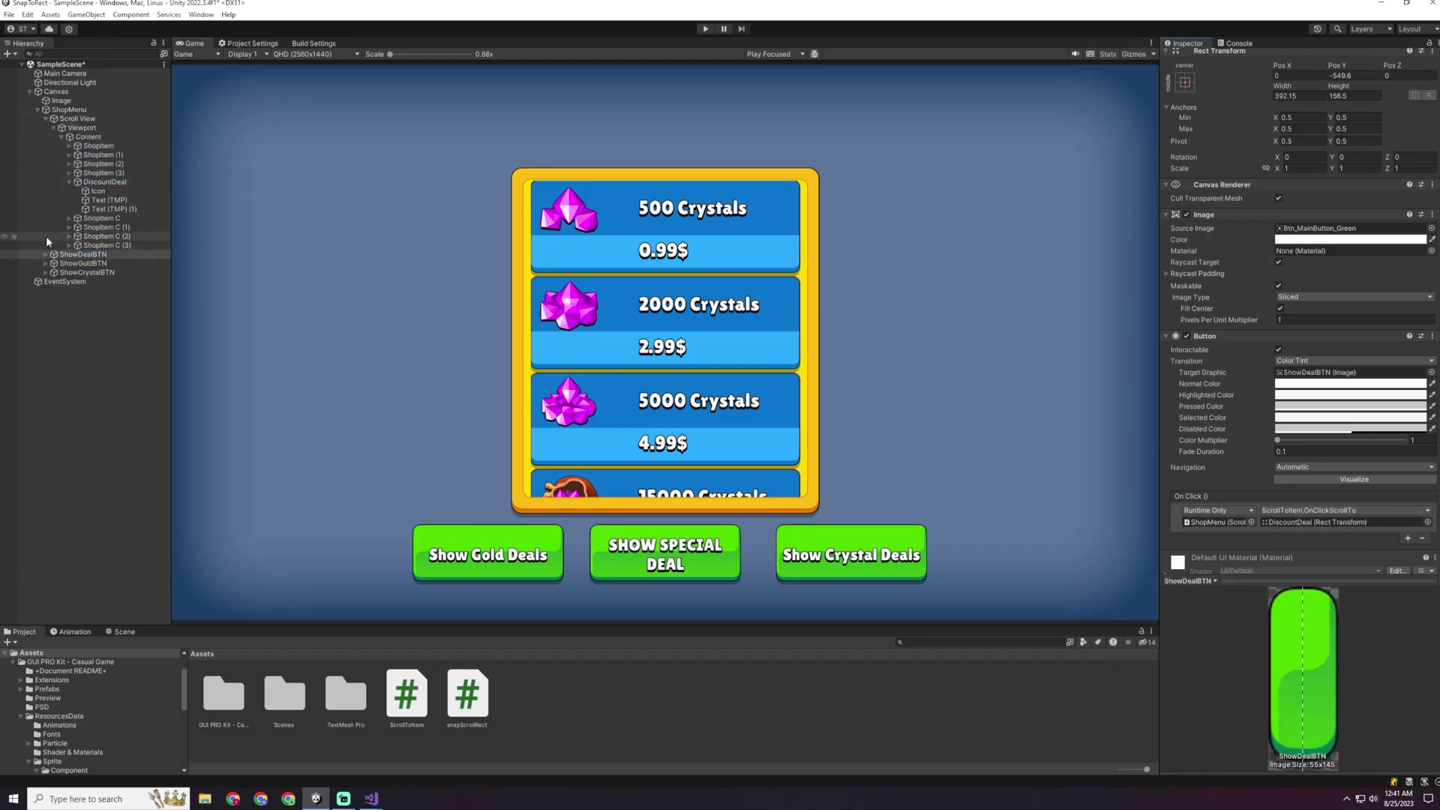
pyautogui.click(83, 263)
pyautogui.moveTo(101, 218); pyautogui.dragTo(1342, 522)
pyautogui.click(88, 272)
pyautogui.moveTo(98, 145); pyautogui.dragTo(1343, 522)
# Step: Run the scene and try the gold, special and crystal deal buttons to check where the list scrolls
pyautogui.click(705, 29)
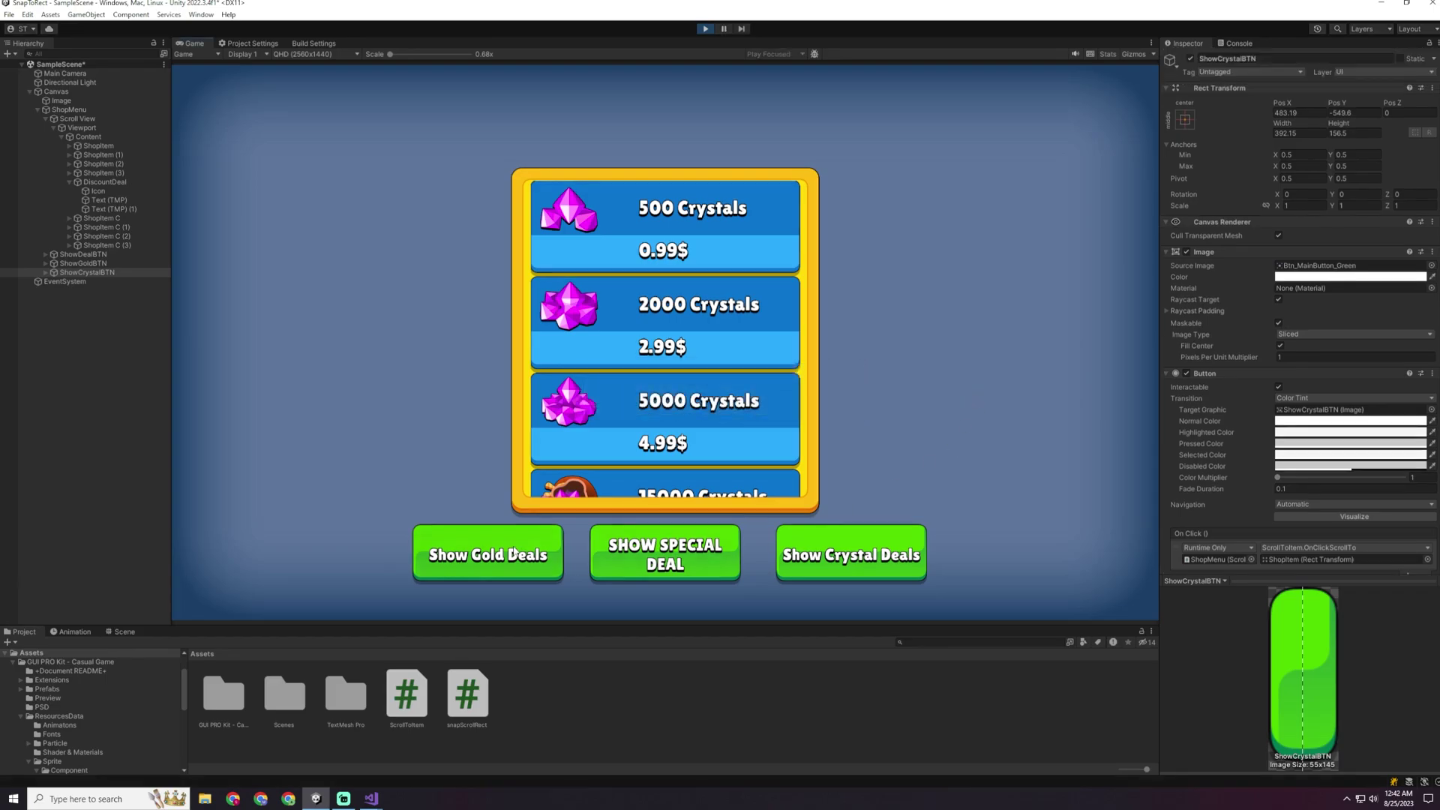
pyautogui.click(488, 555)
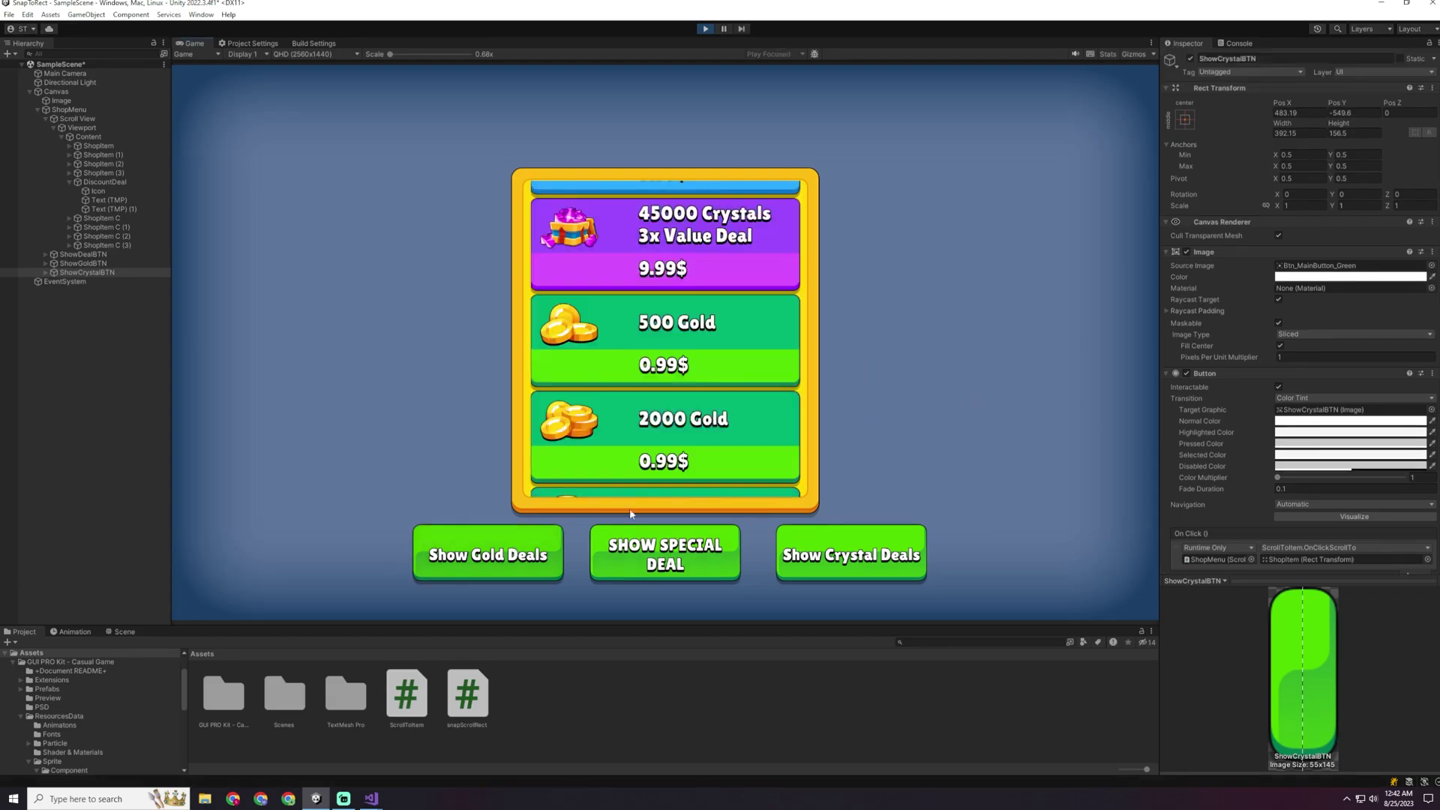
pyautogui.click(639, 562)
pyautogui.click(885, 555)
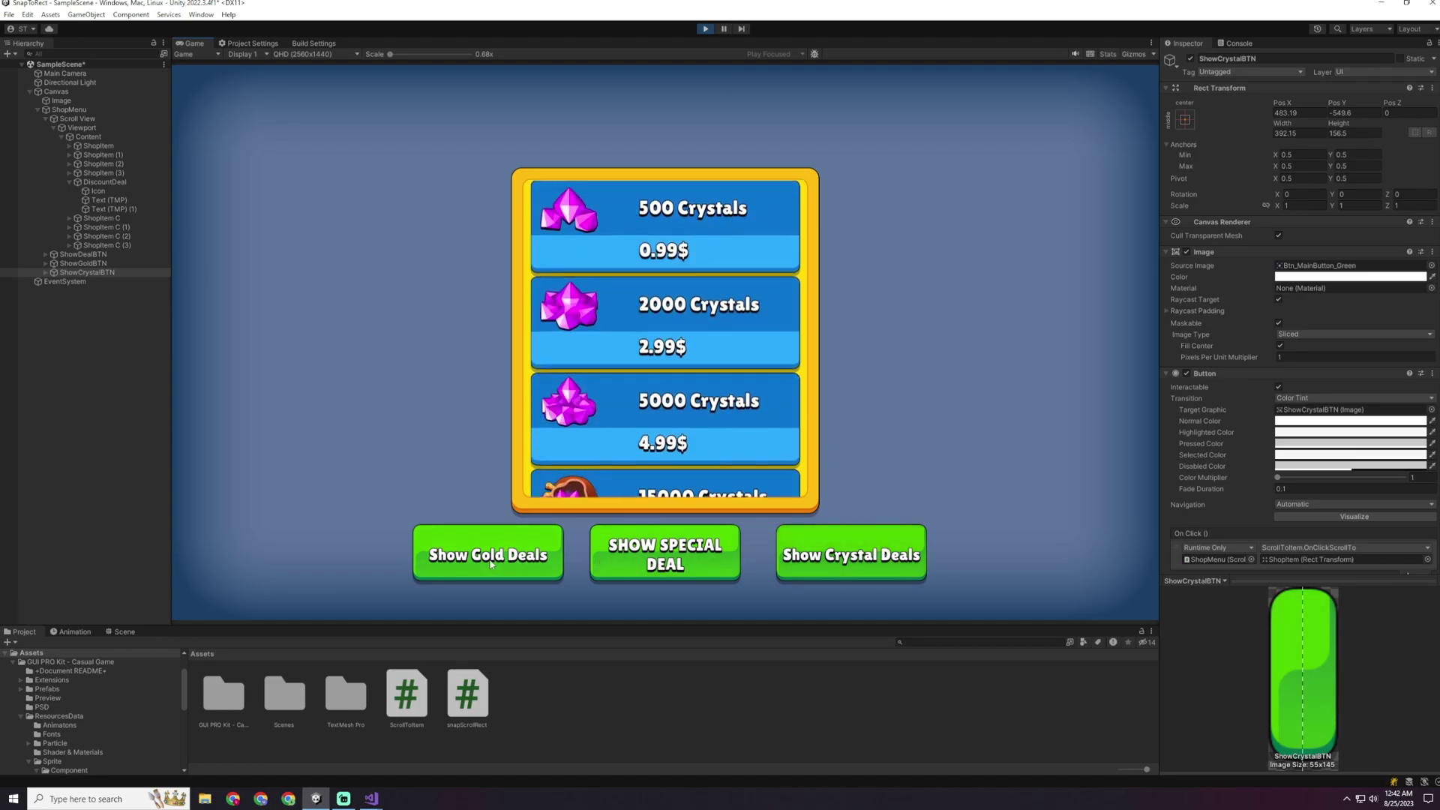
pyautogui.click(491, 564)
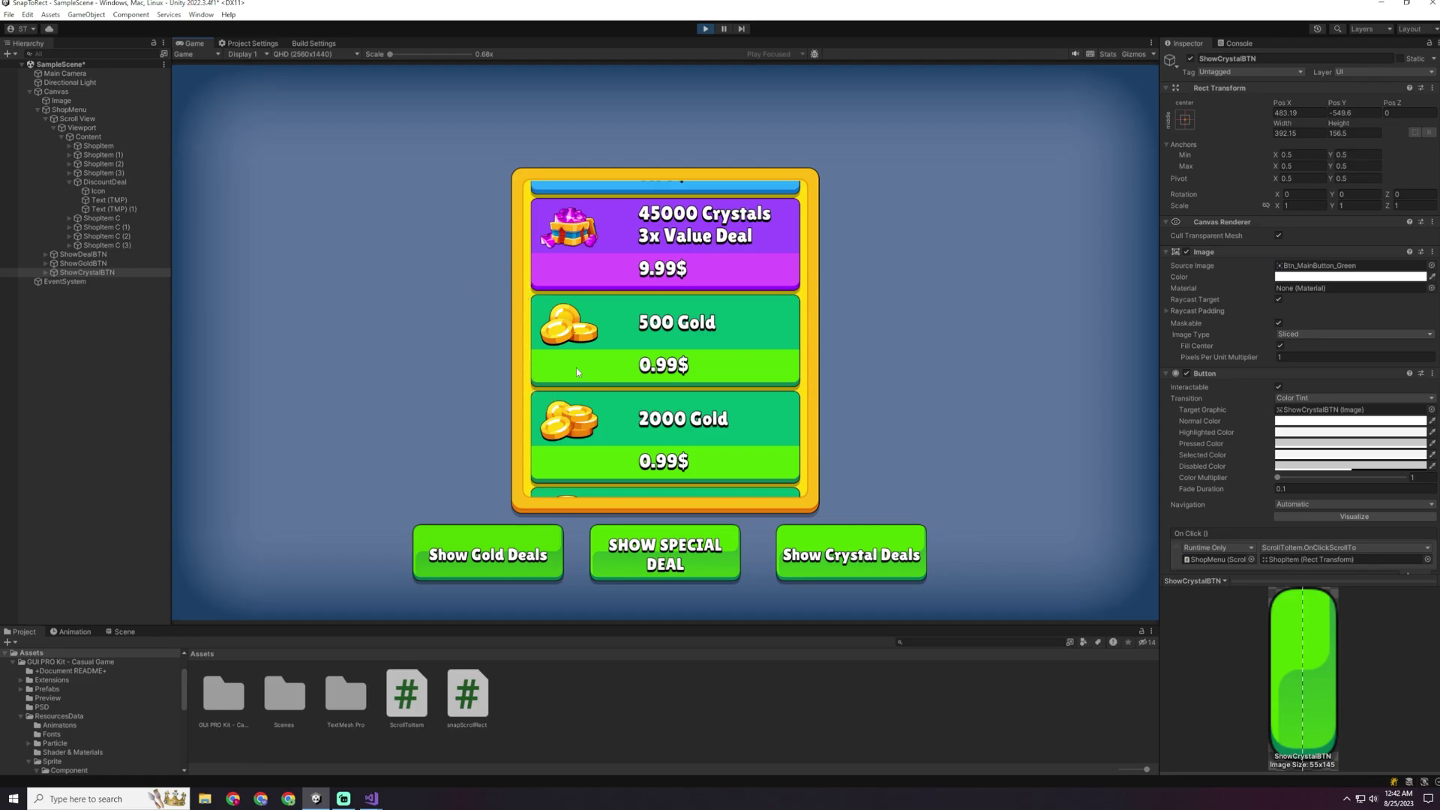
pyautogui.click(681, 566)
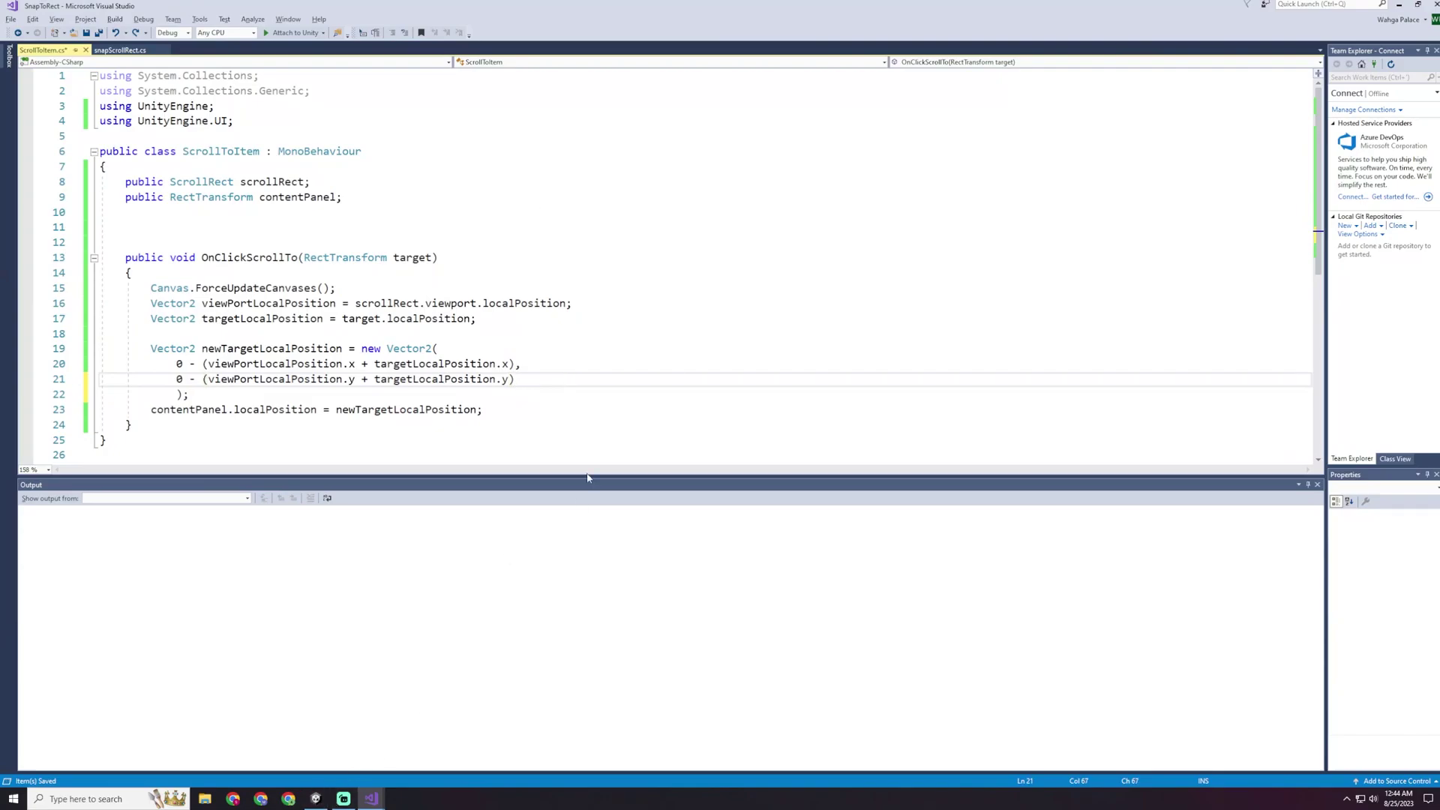
# Step: In Visual Studio, add + (scrollRect.viewport.rect.height / 2) to the y argument of newTargetLocalPosition
pyautogui.write('+ scrollRect.viewport.rec')
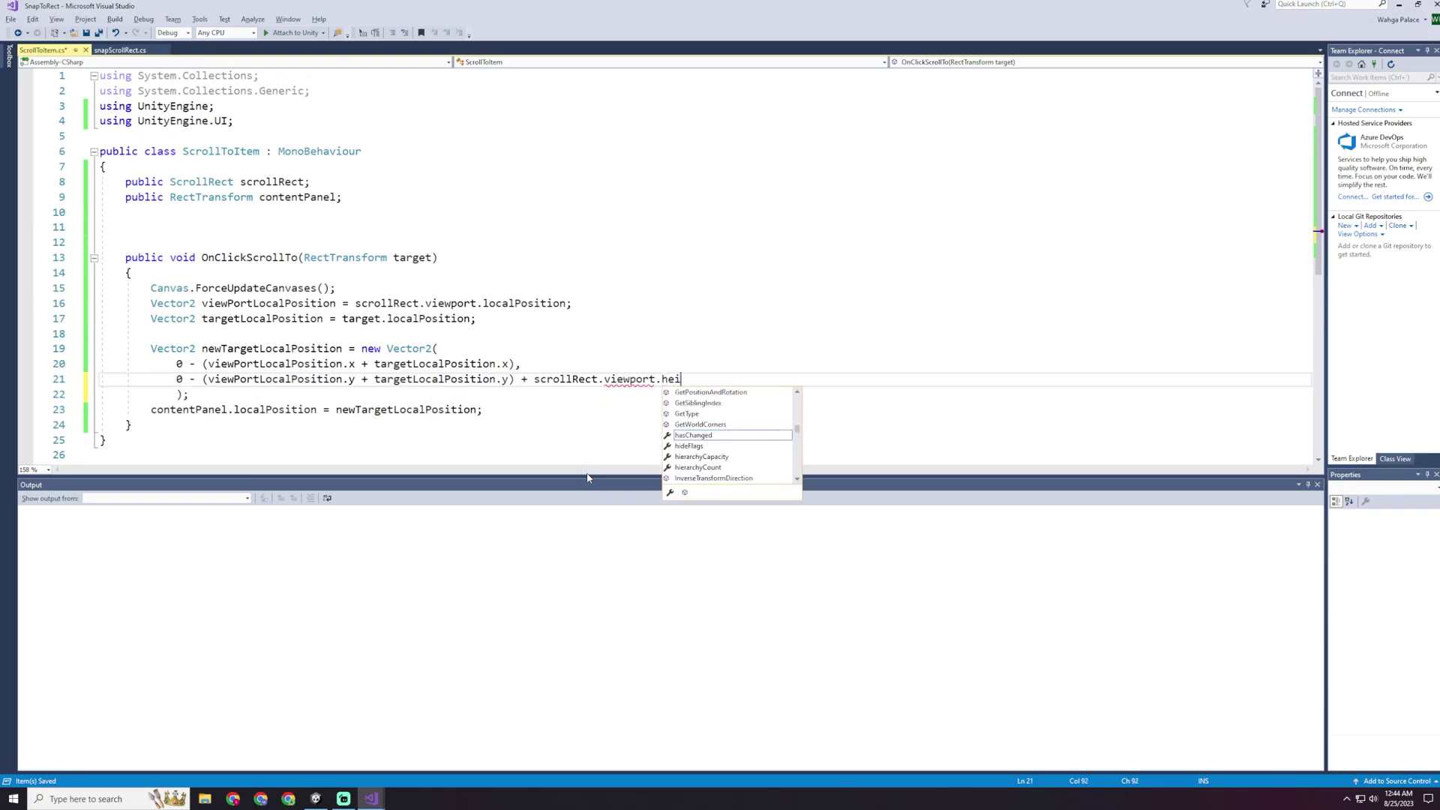
pyautogui.write('t.height/2')
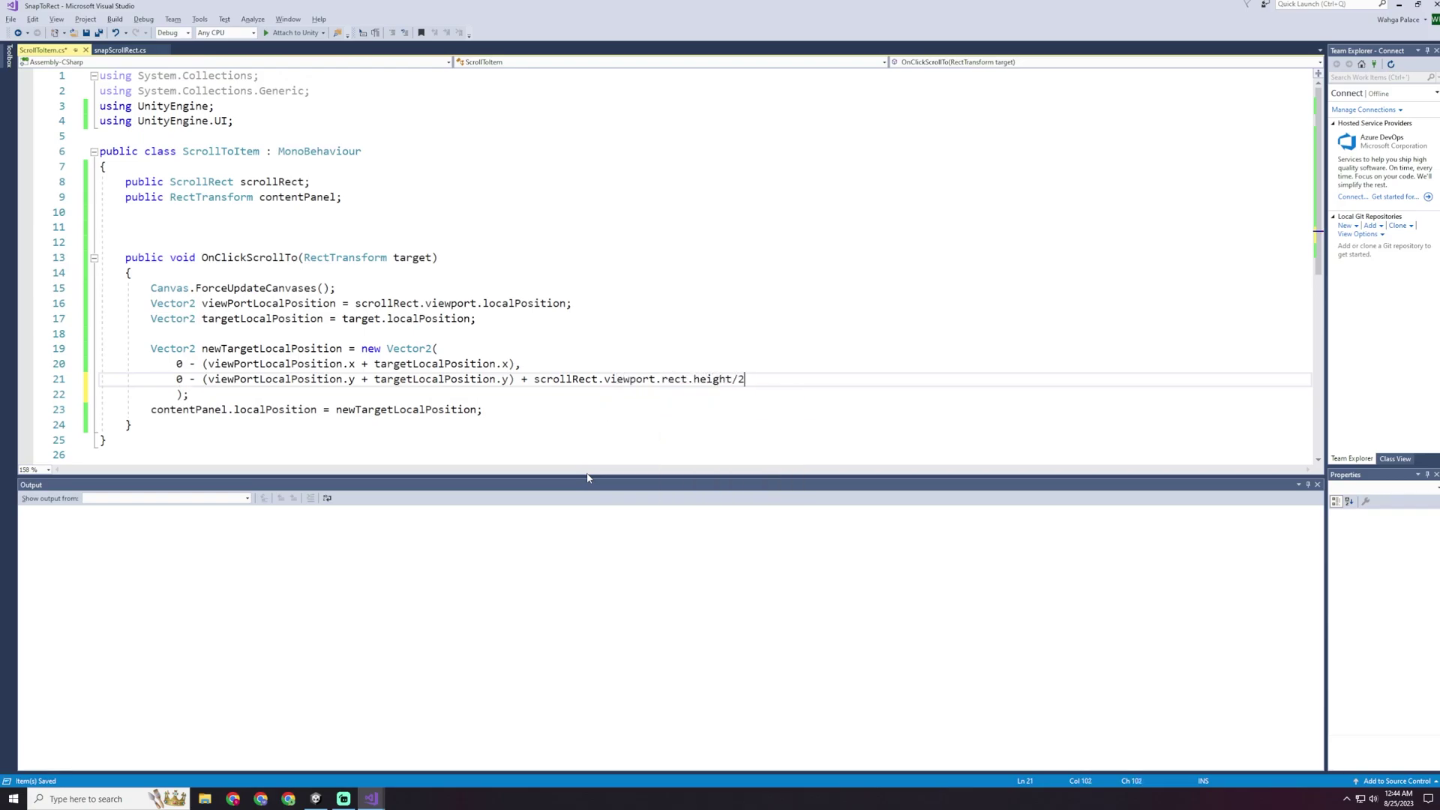
pyautogui.write('(')
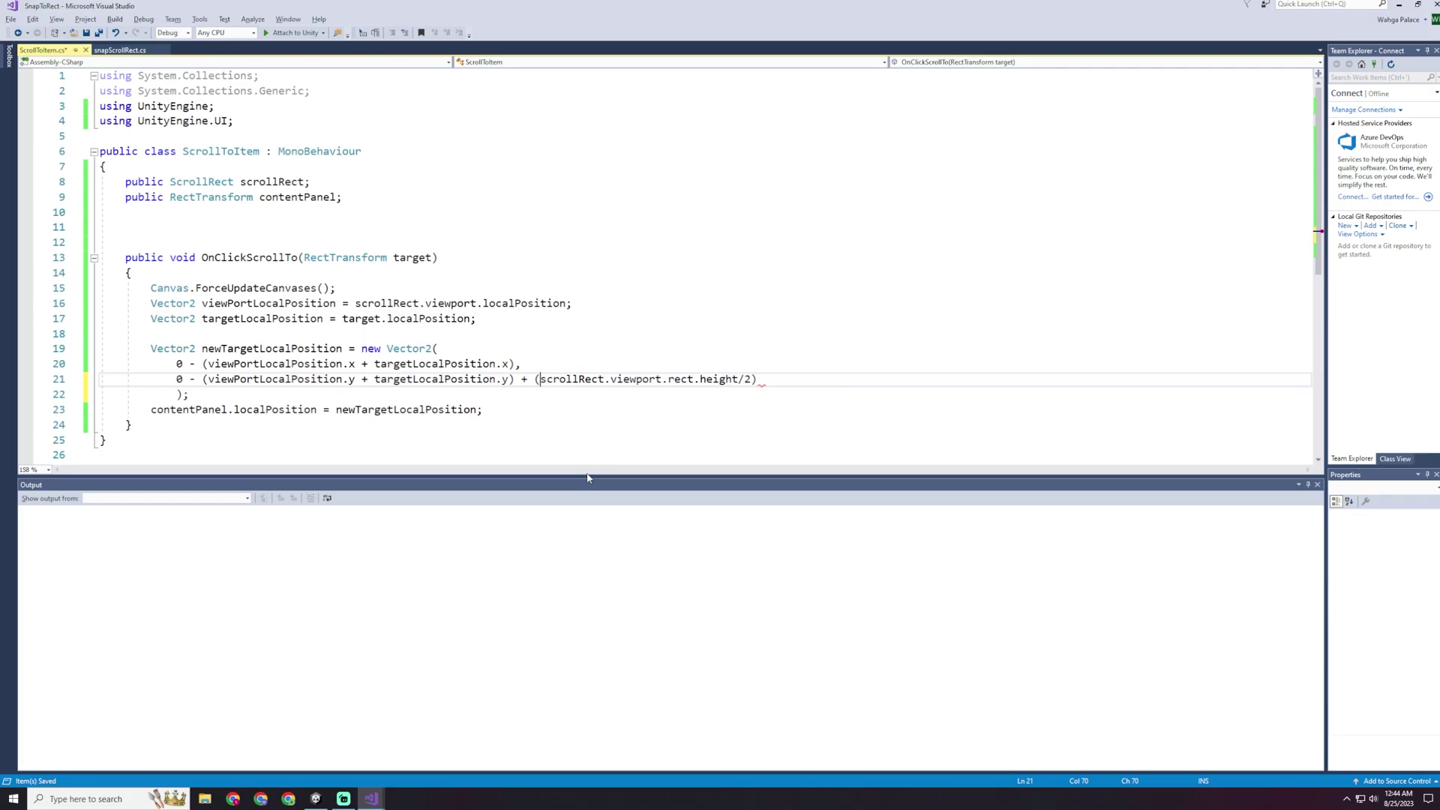
pyautogui.write(' - ta')
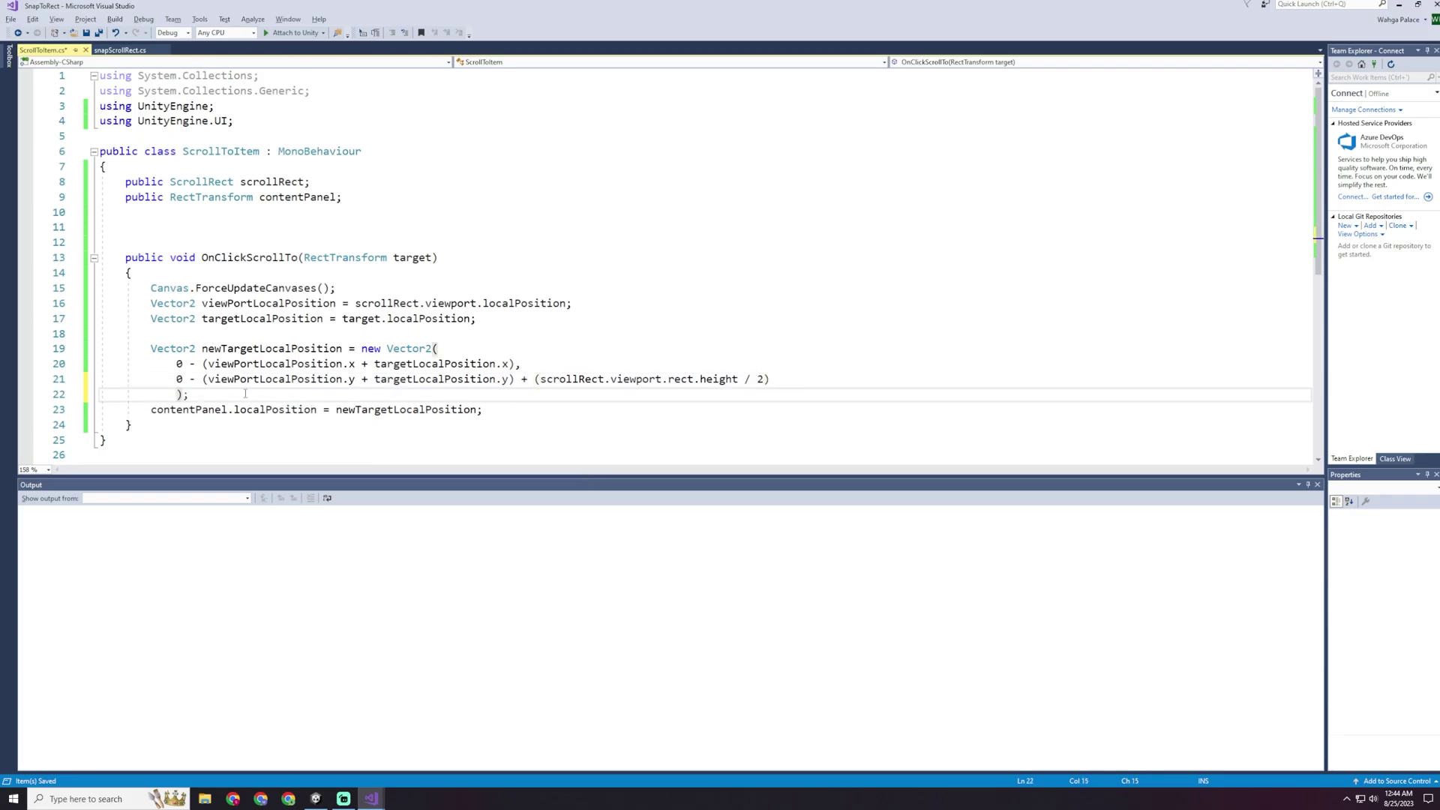
pyautogui.write('rget')
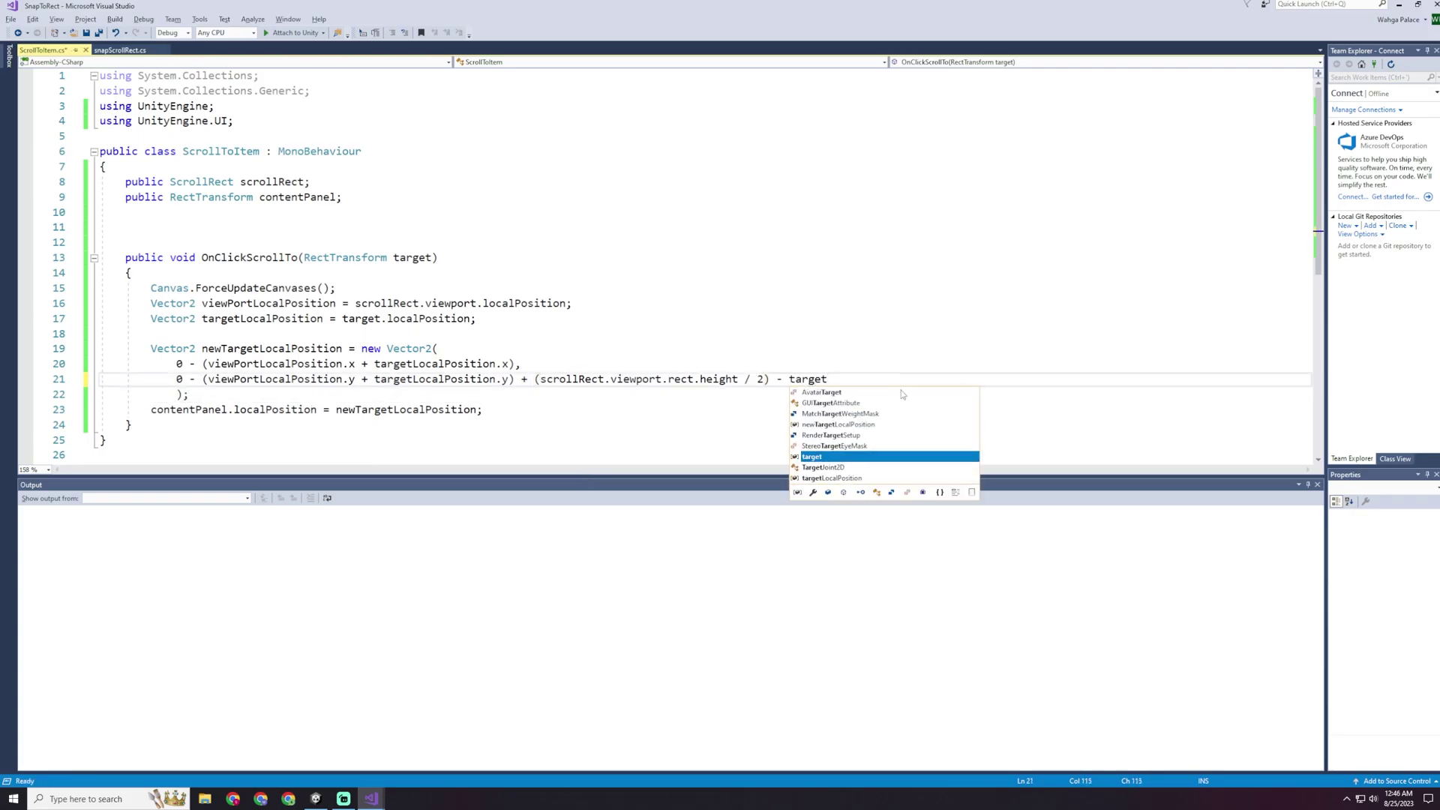
pyautogui.write('.rect.height/2)')
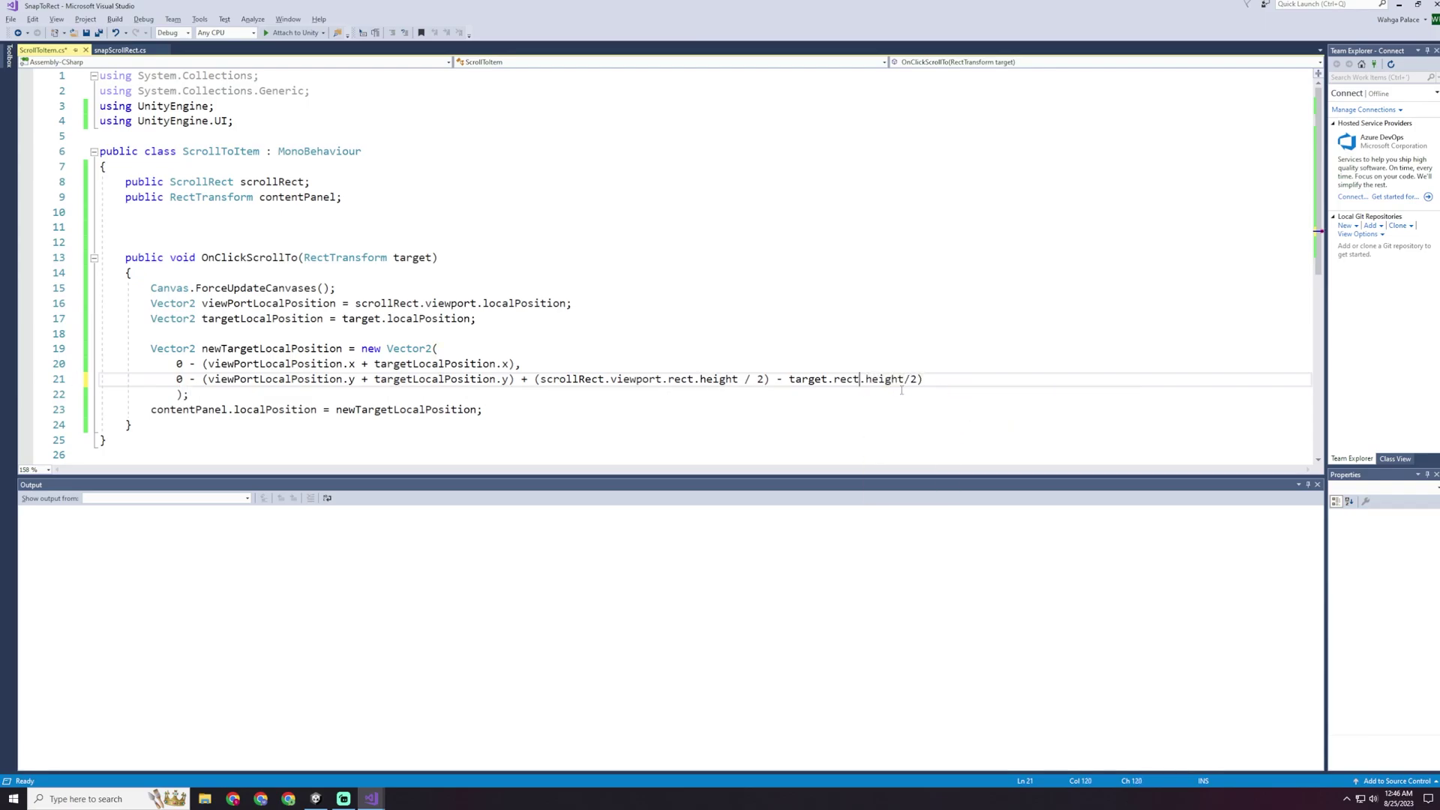
# Step: Subtract (target.rect.height / 2) at the end of the y argument of newTargetLocalPosition
pyautogui.click(789, 379)
pyautogui.write('(')
pyautogui.click(264, 395)
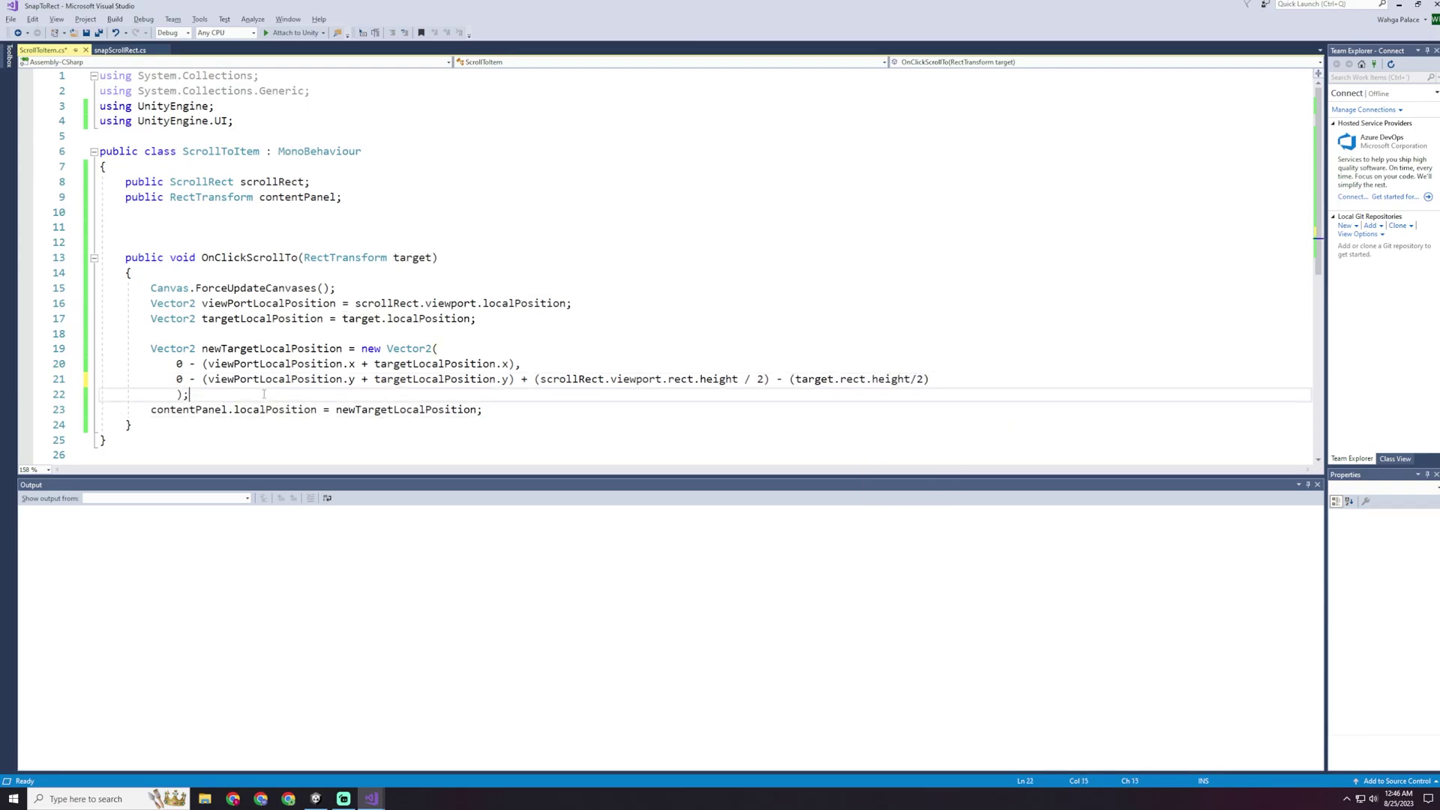
# Step: Back in Unity, run the scene with the updated script and retest the gold, special and crystal deal buttons
pyautogui.hotkey('alt', 'Tab')
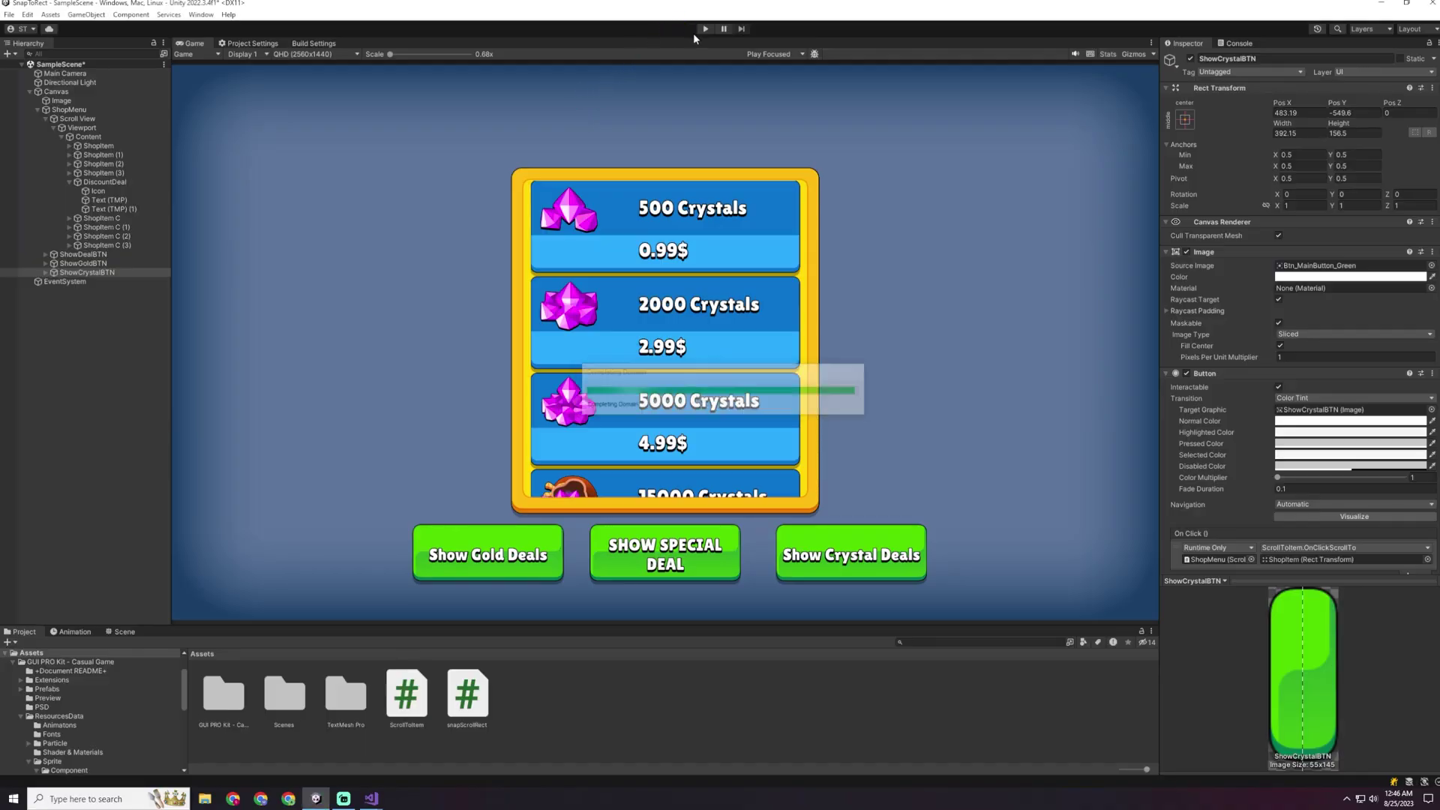
pyautogui.click(704, 33)
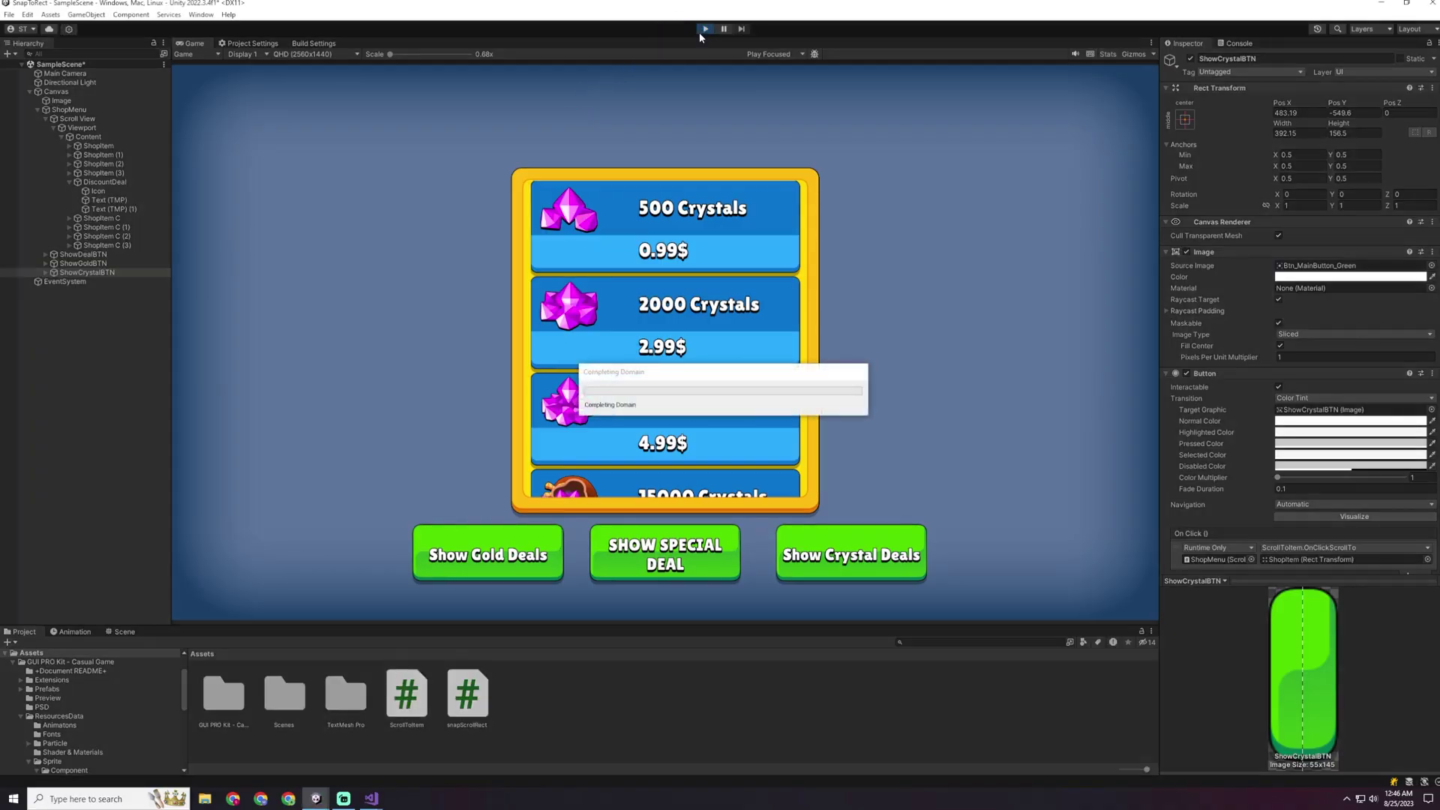
pyautogui.click(482, 568)
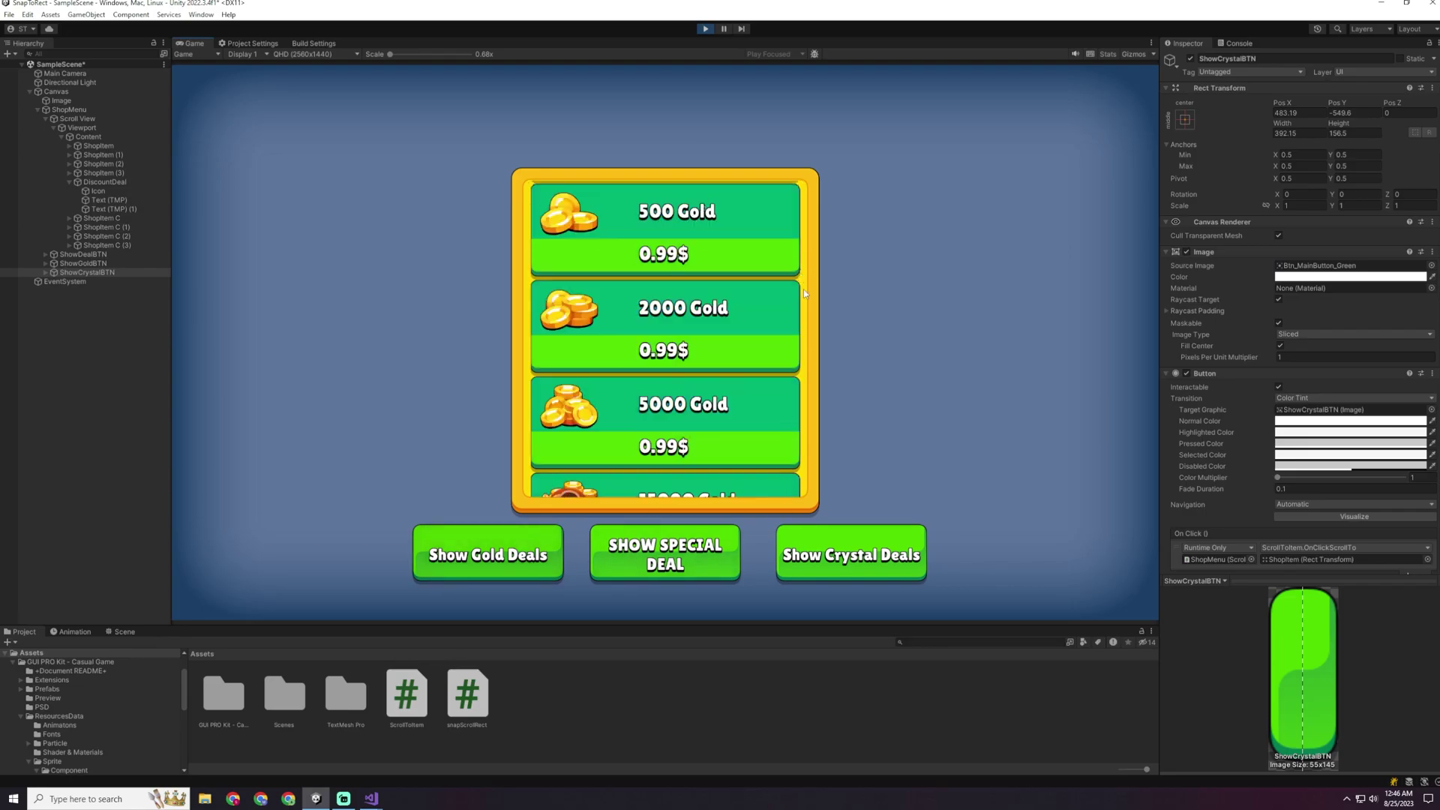
pyautogui.click(679, 568)
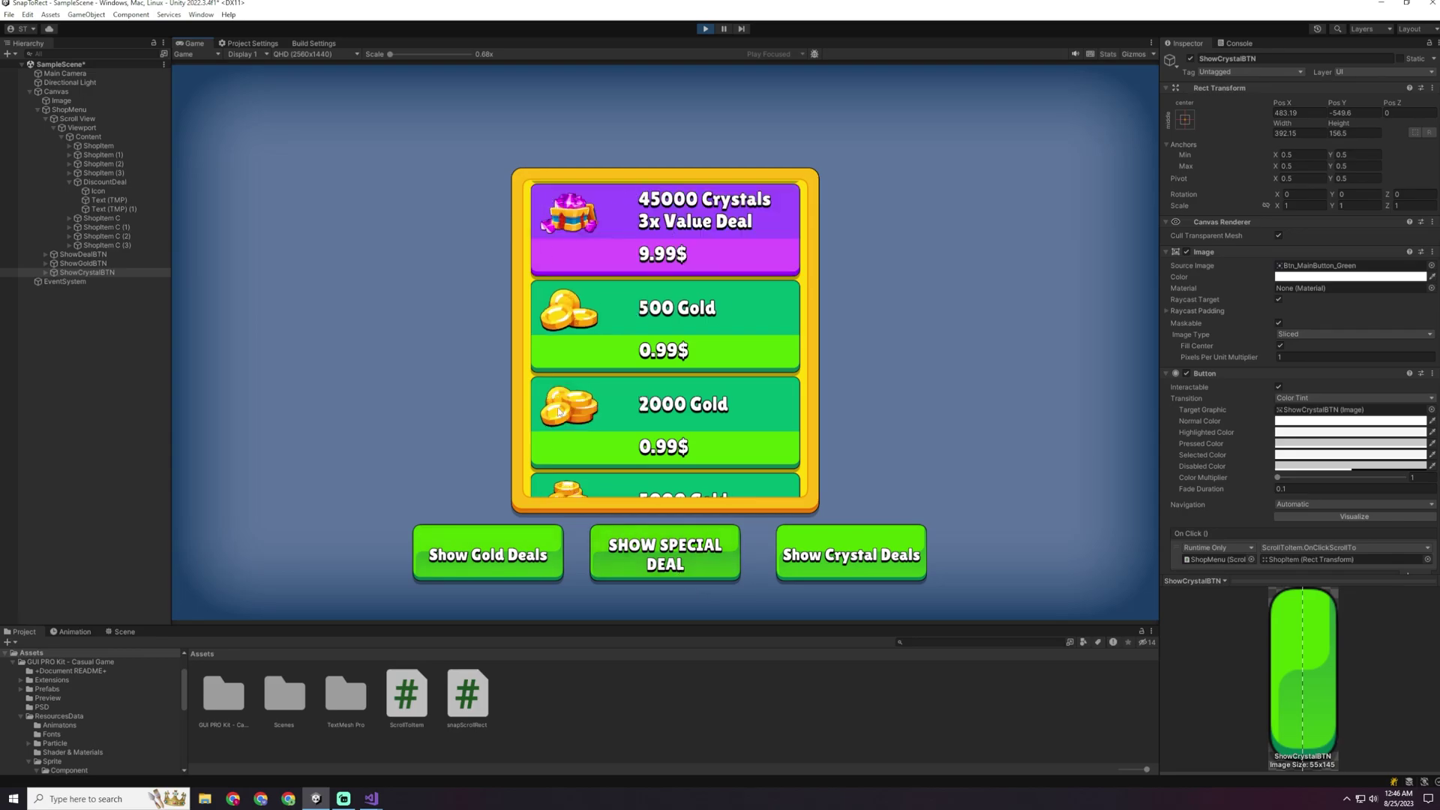
pyautogui.click(854, 561)
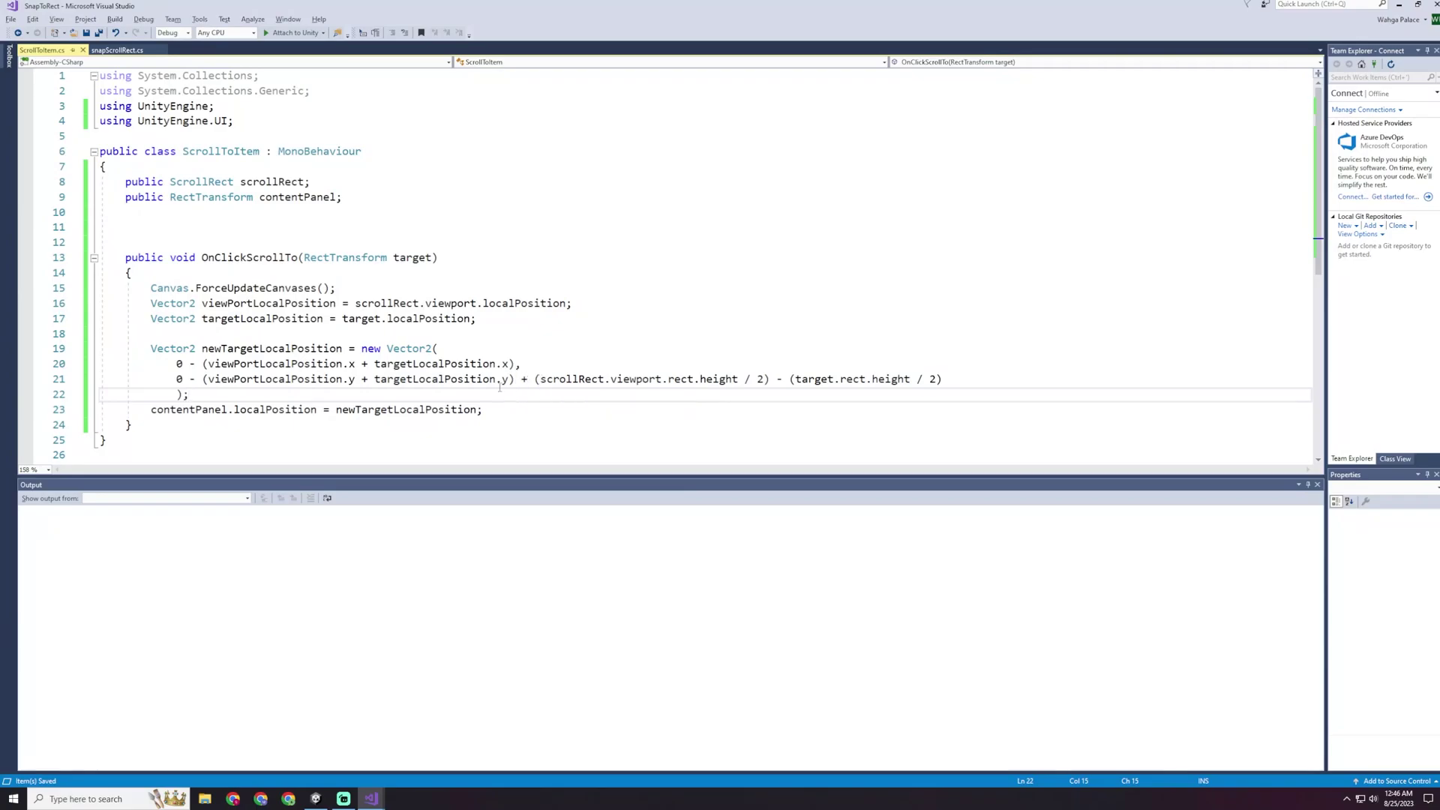
# Step: In Visual Studio, copy the viewport and target half-height offset from the y argument to the end of the x argument
pyautogui.moveTo(520, 379); pyautogui.dragTo(947, 378)
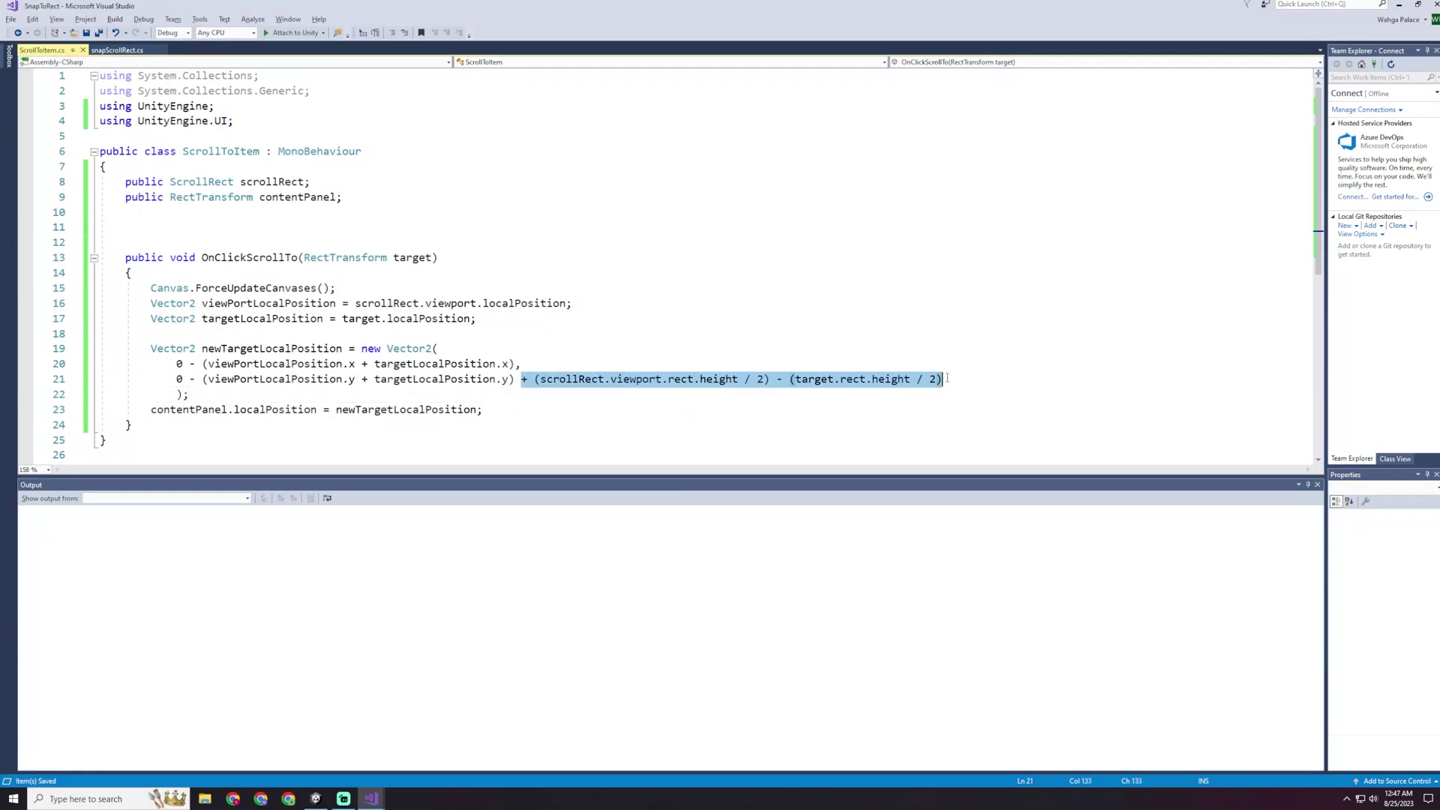
pyautogui.hotkey('ctrl', 'c')
pyautogui.click(515, 363)
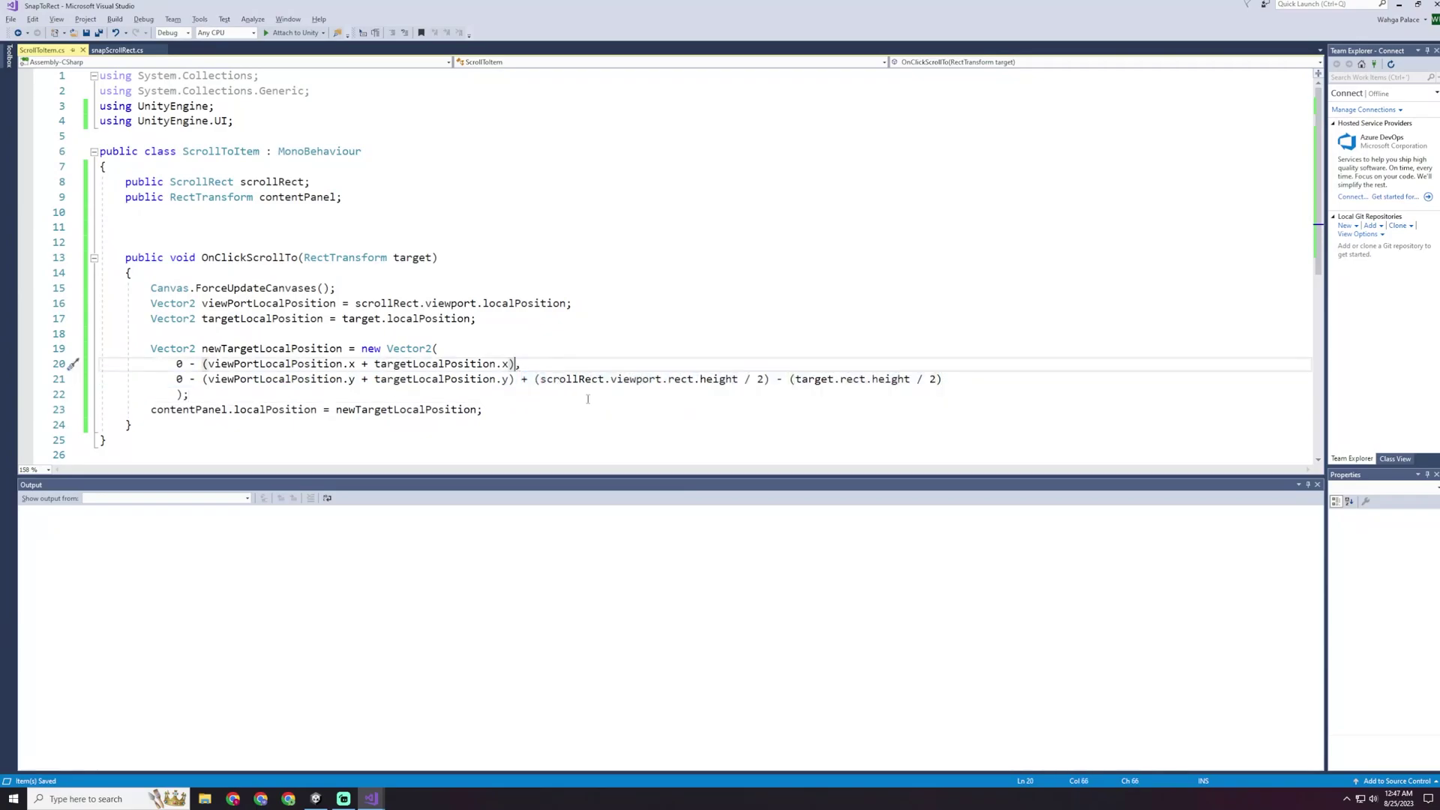
pyautogui.hotkey('ctrl', 'v')
# Step: Replace height with width in both the viewport and target terms of the x argument
pyautogui.doubleClick(715, 365)
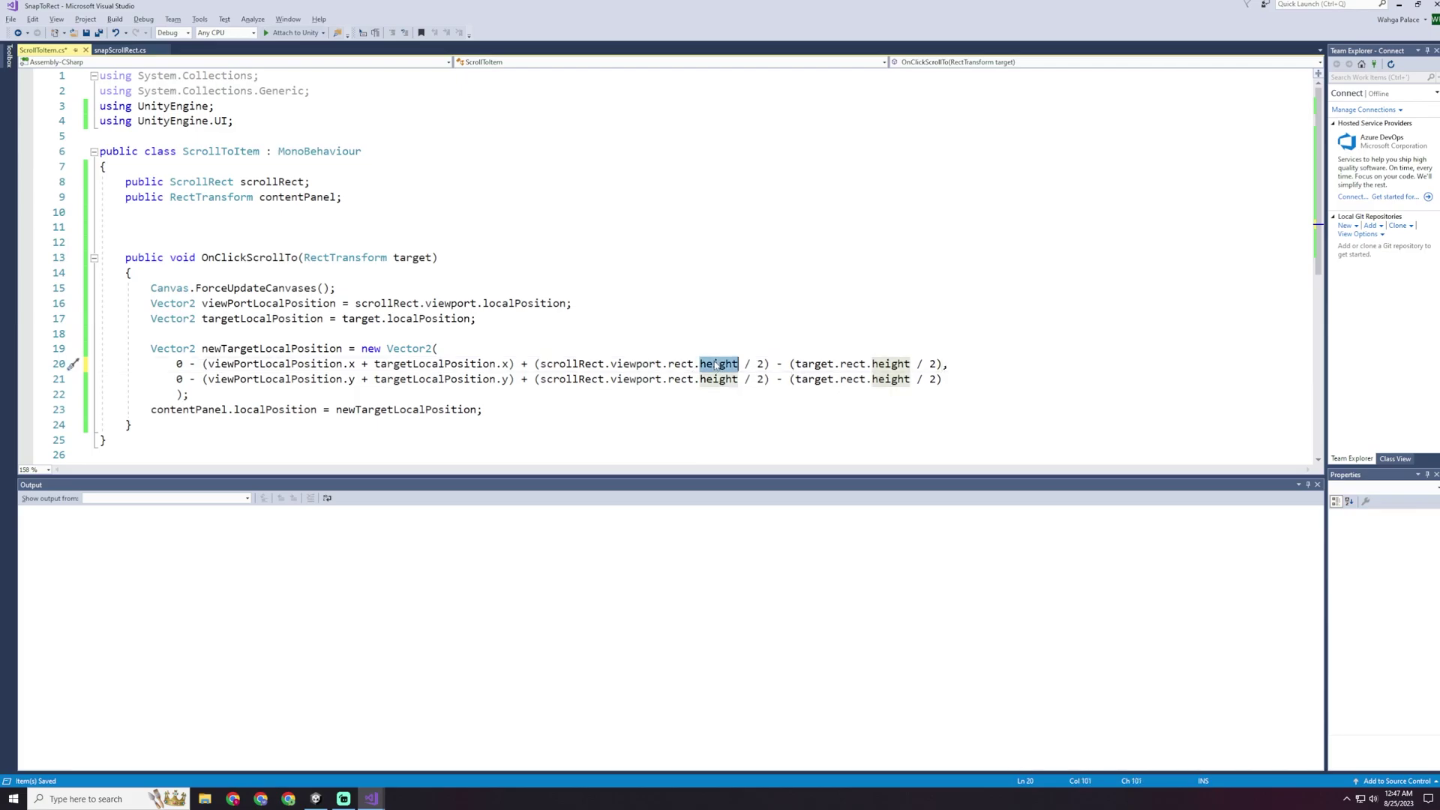
pyautogui.write('width')
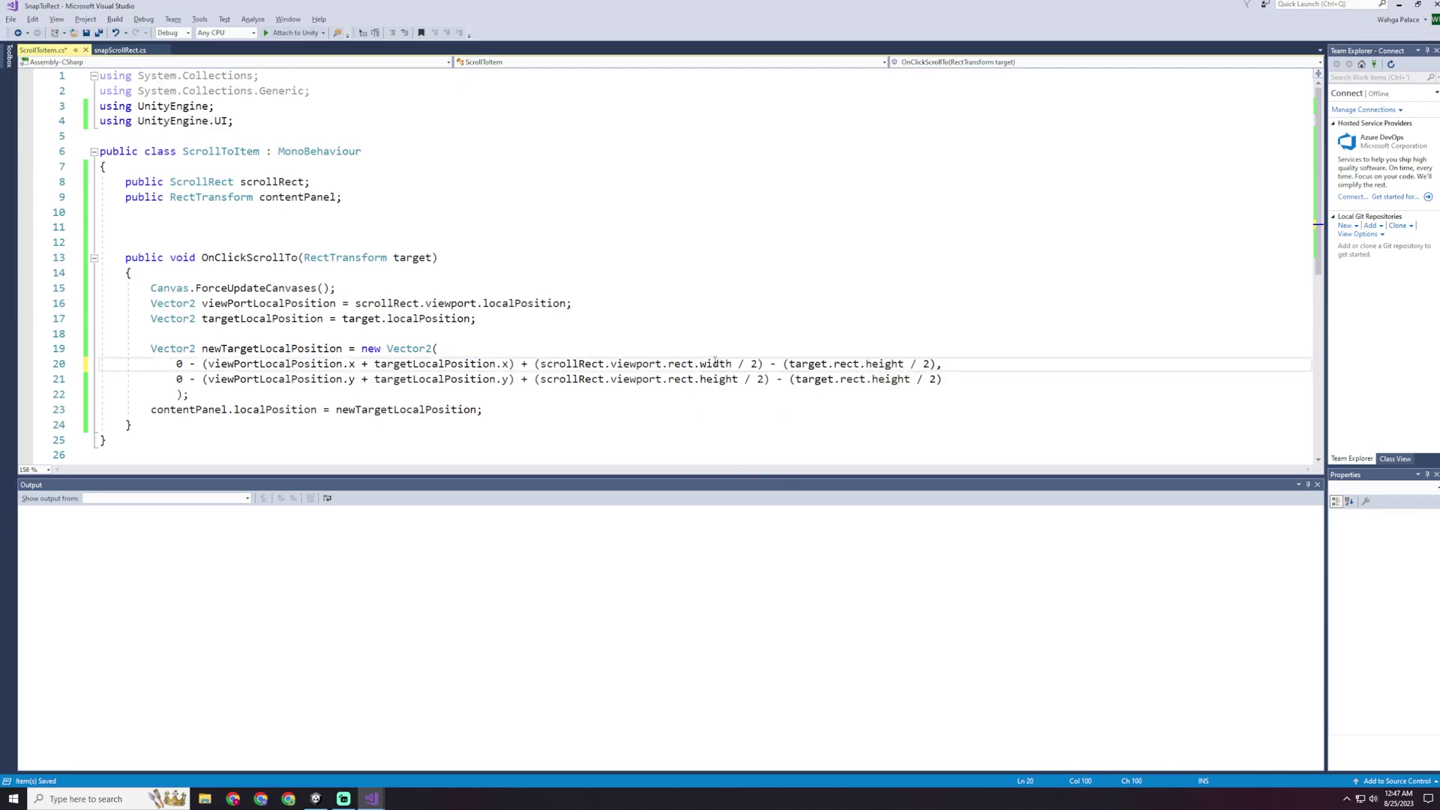
pyautogui.doubleClick(884, 365)
pyautogui.write('widt')
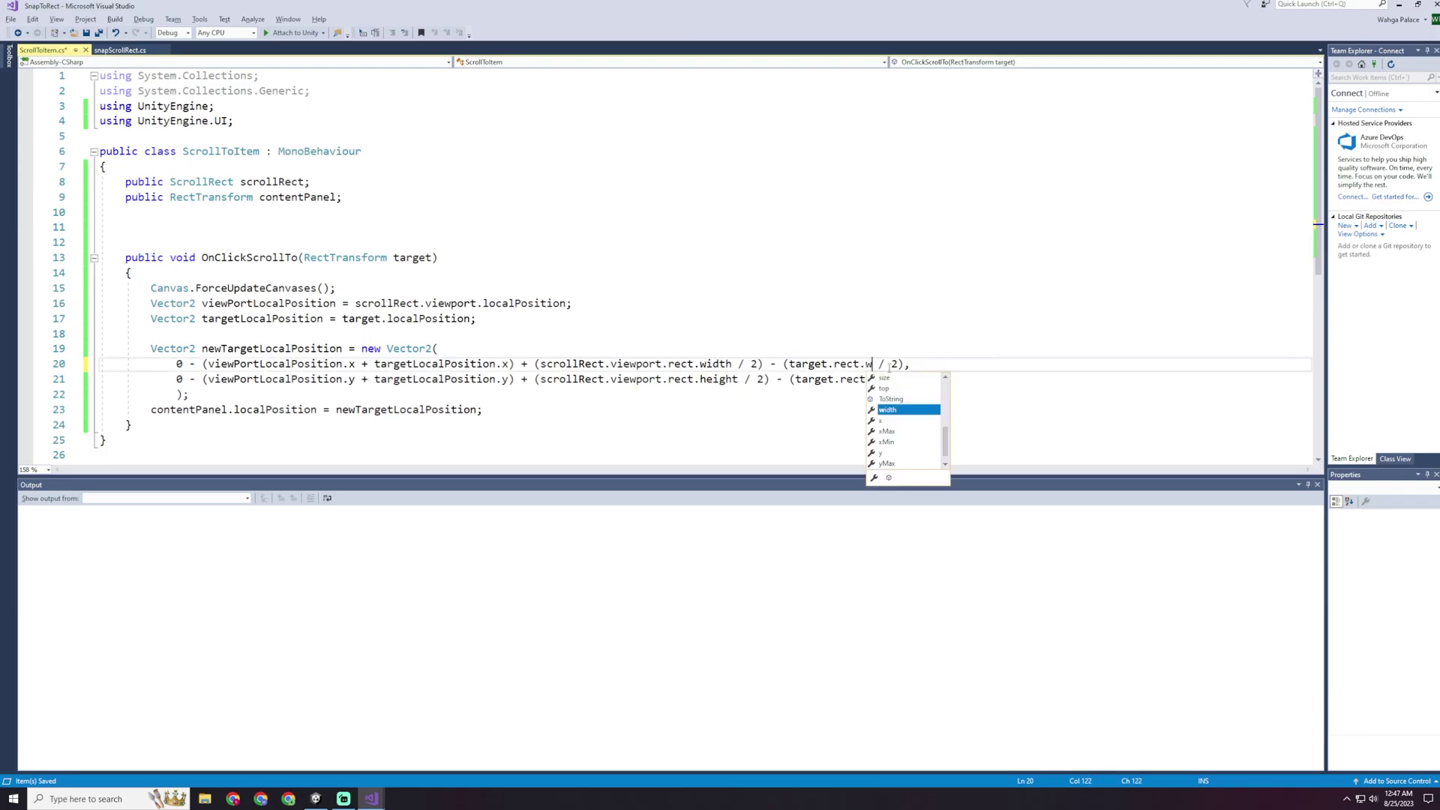
pyautogui.write('h')
pyautogui.press('Escape')
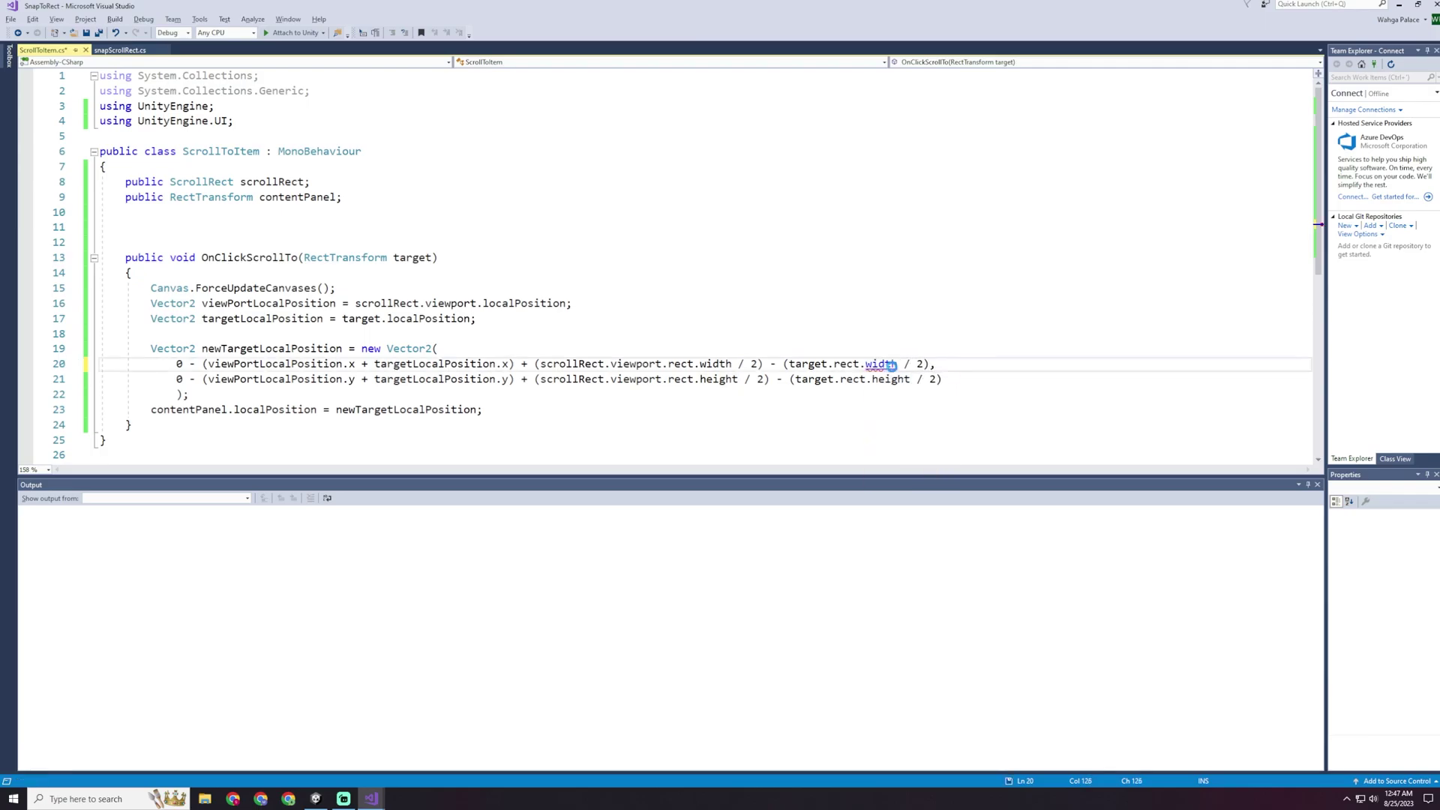